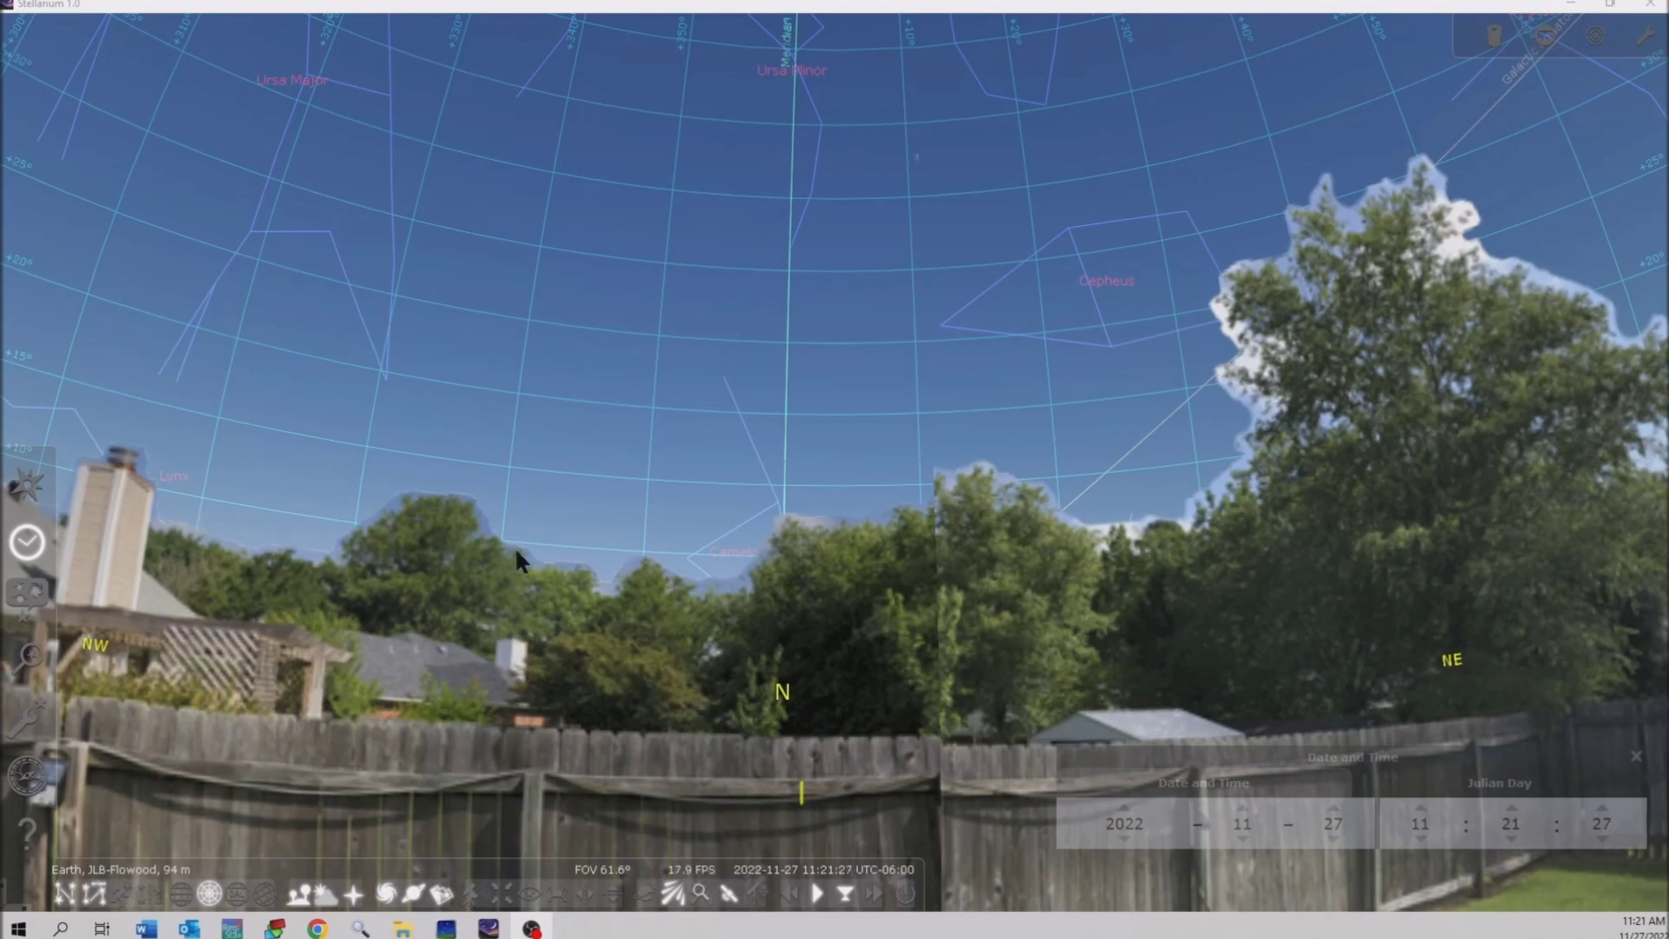
Step: Search the location list for "jaa" and set the observing location to JAA Observation Field, United States of America
left_click(28, 486)
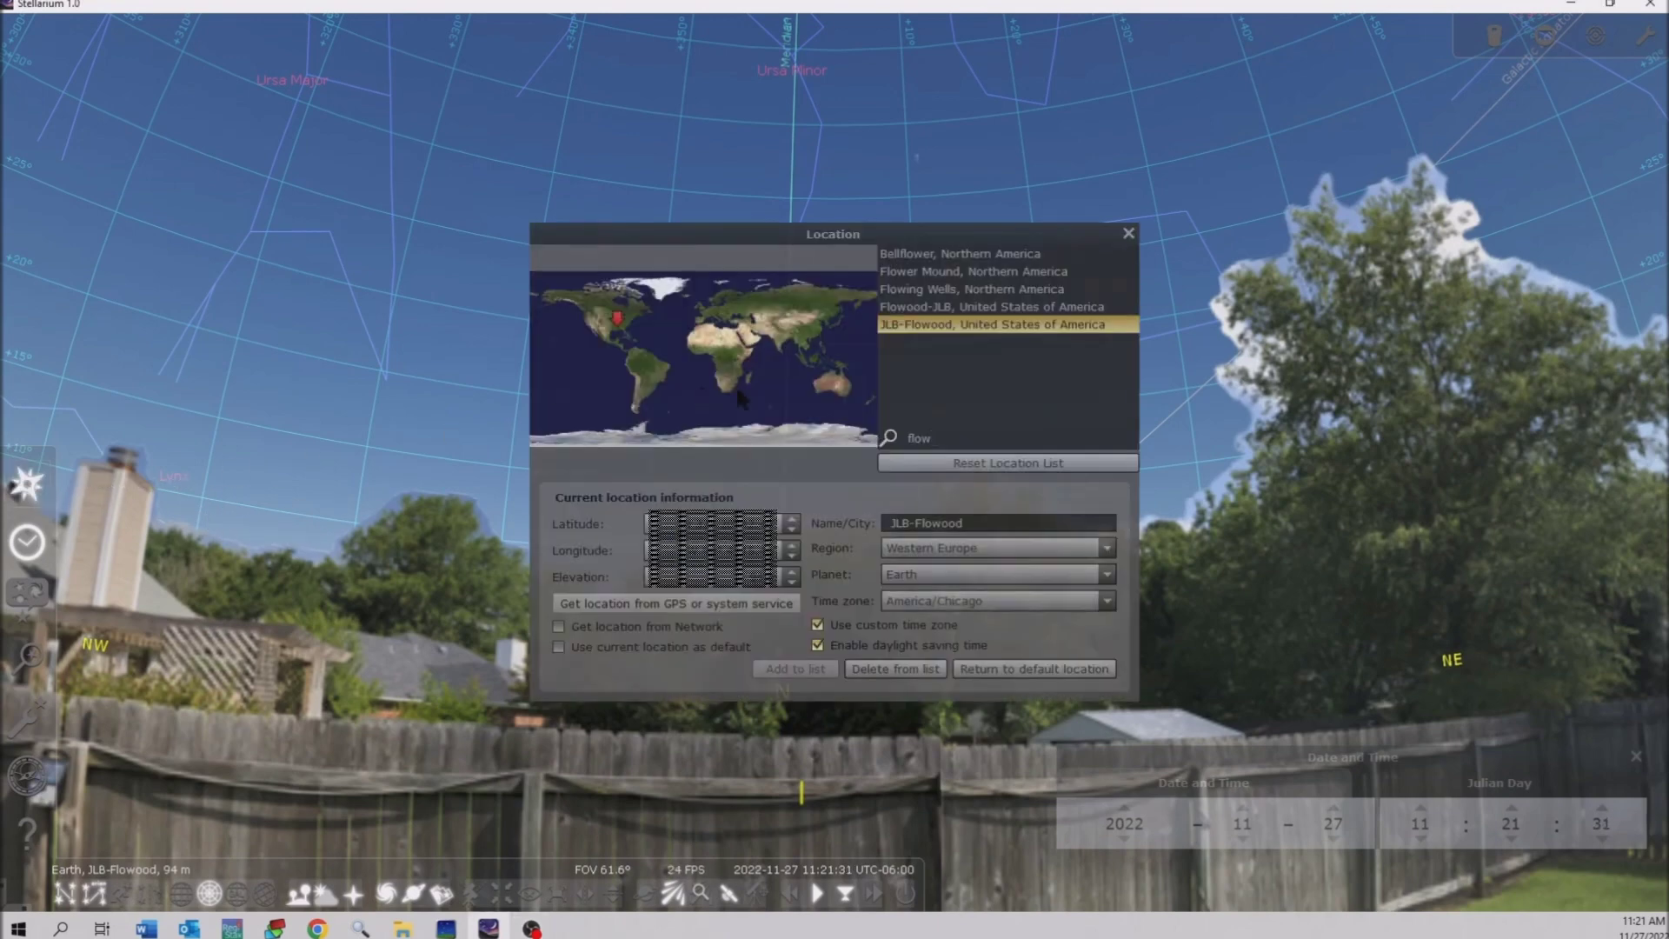
left_click_drag(936, 439, 887, 443)
type("jaa")
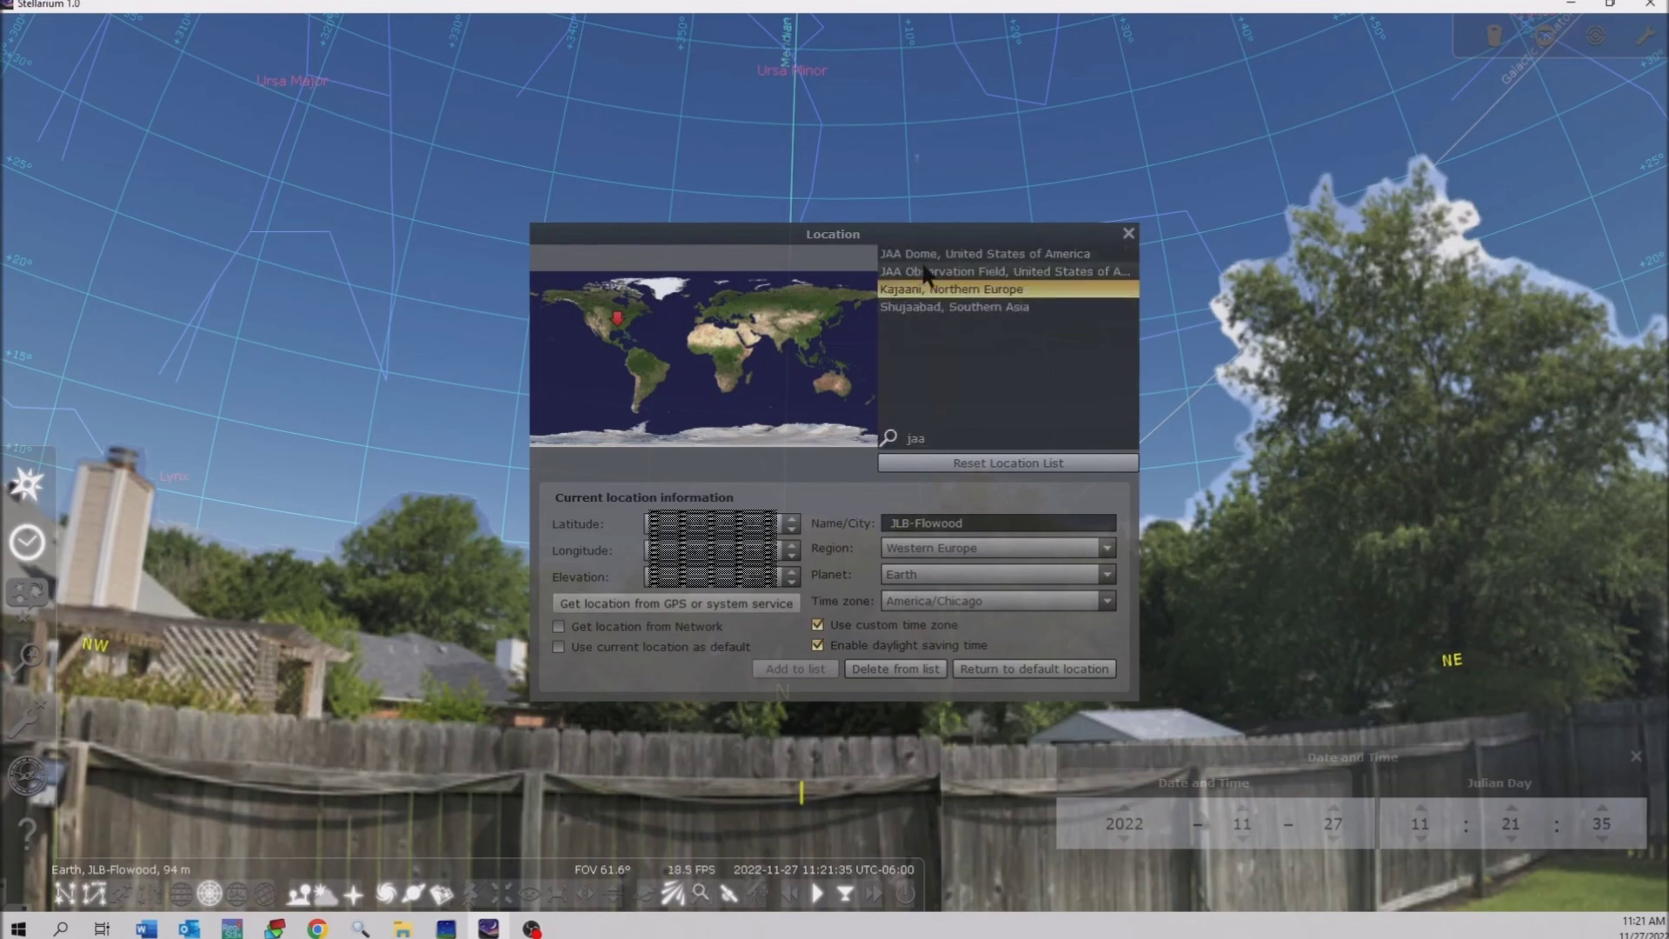
left_click(926, 272)
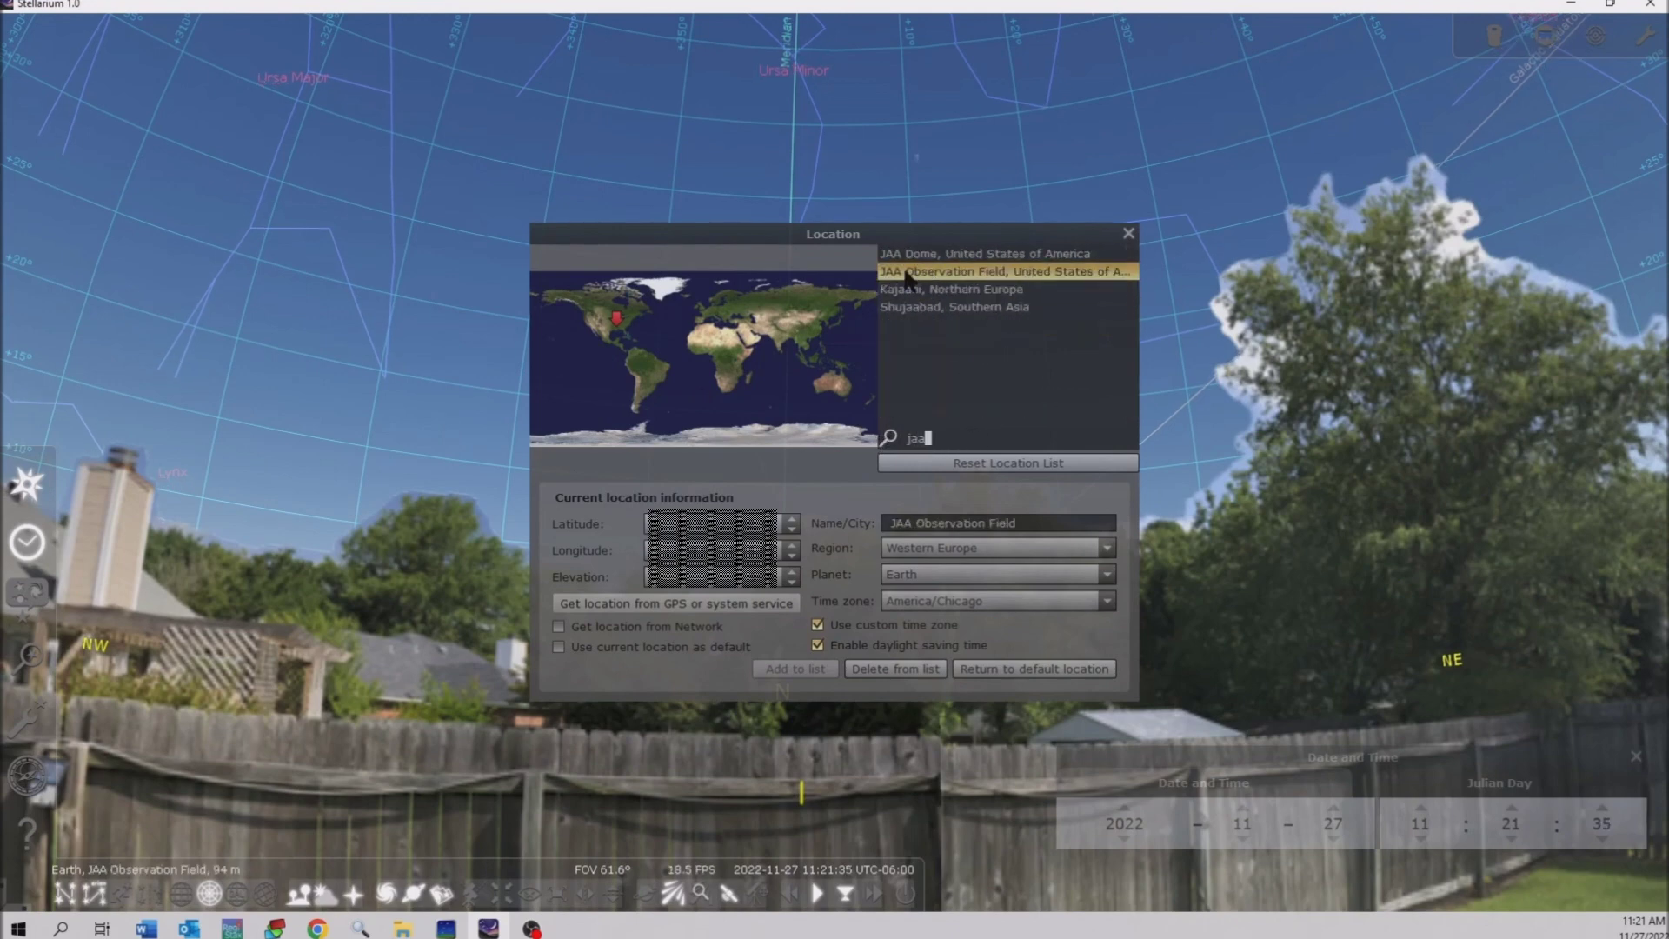
left_click(1128, 233)
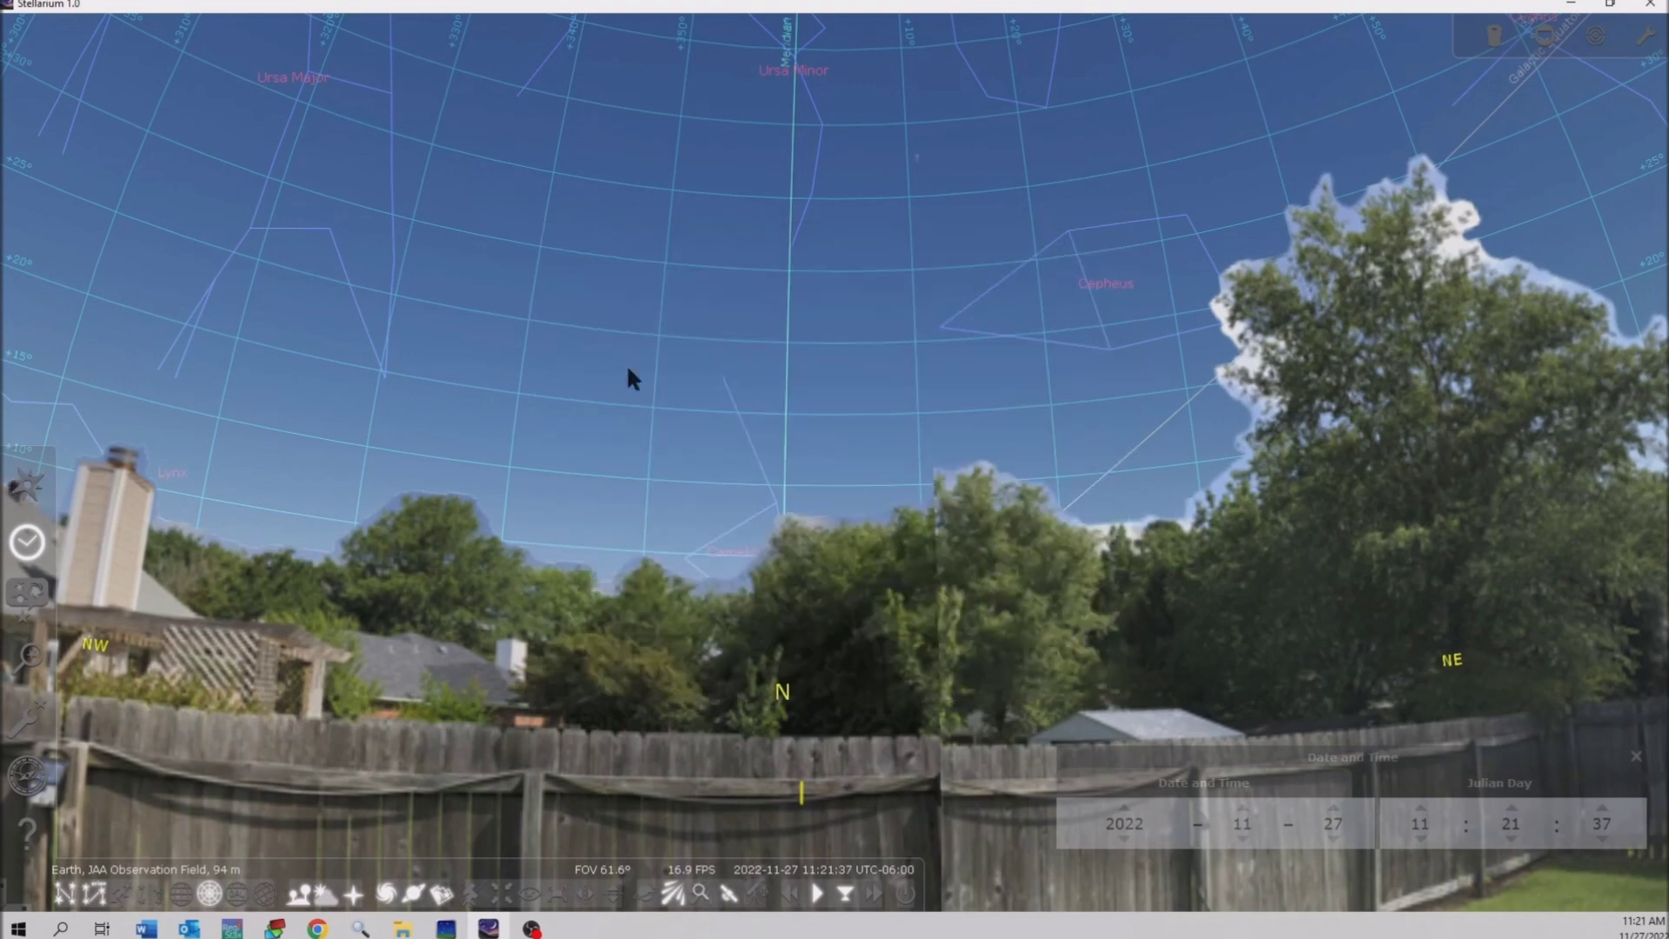
Step: Change the landscape to JAA Field and shift the view slightly upward above the northern horizon
left_click(24, 598)
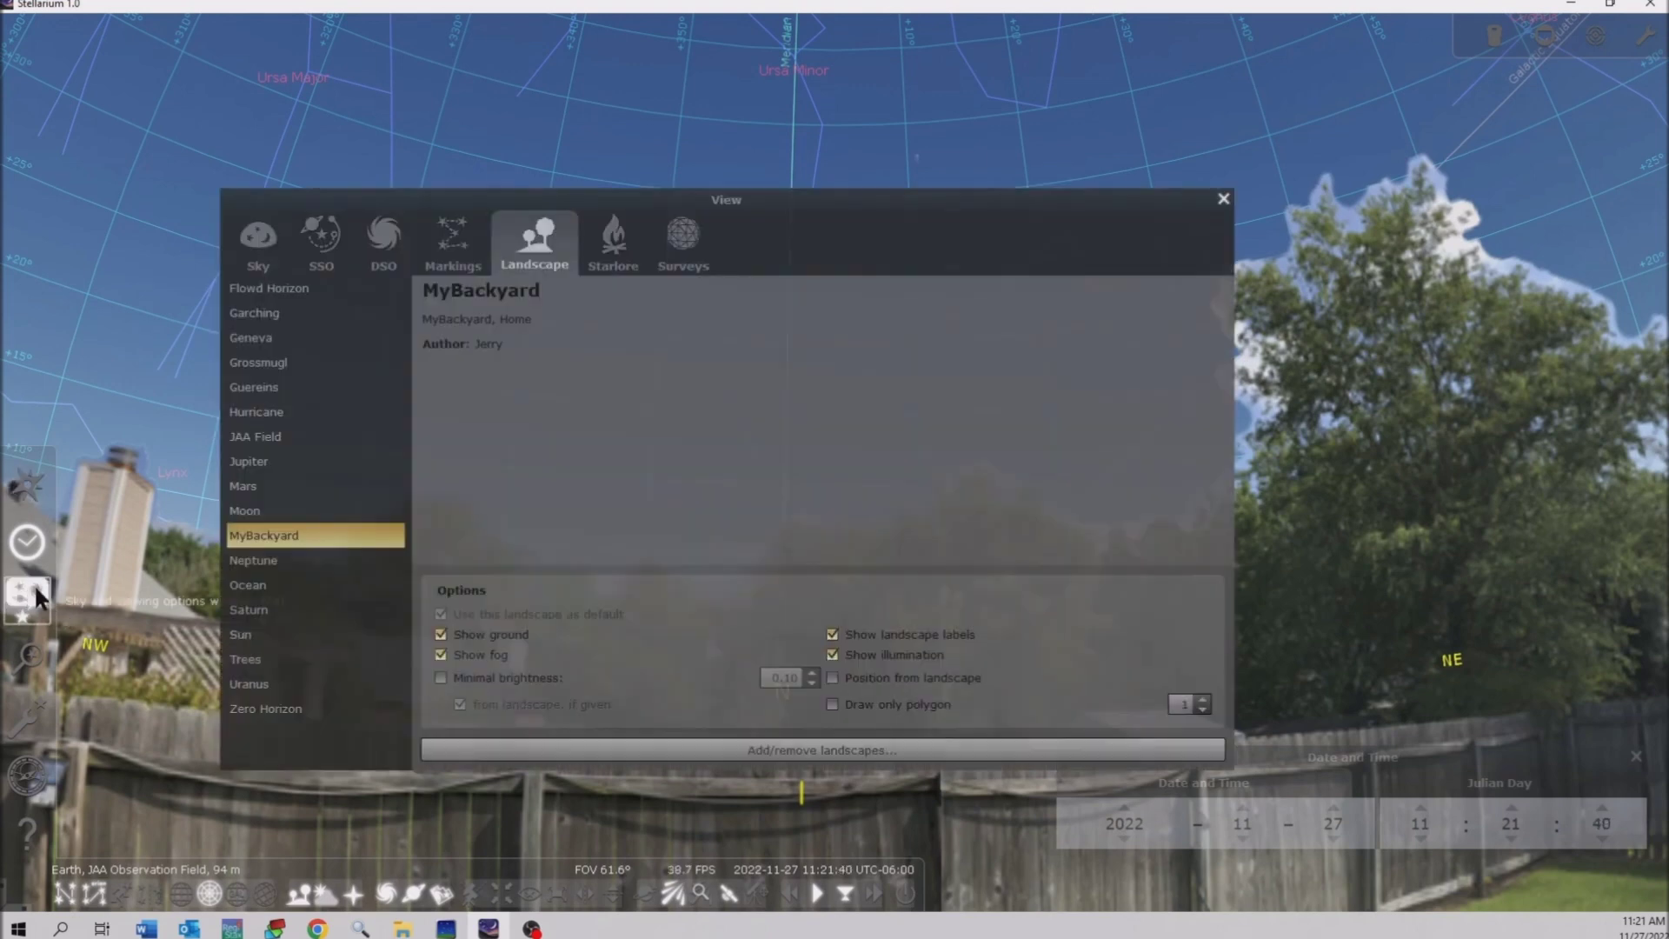
left_click(255, 438)
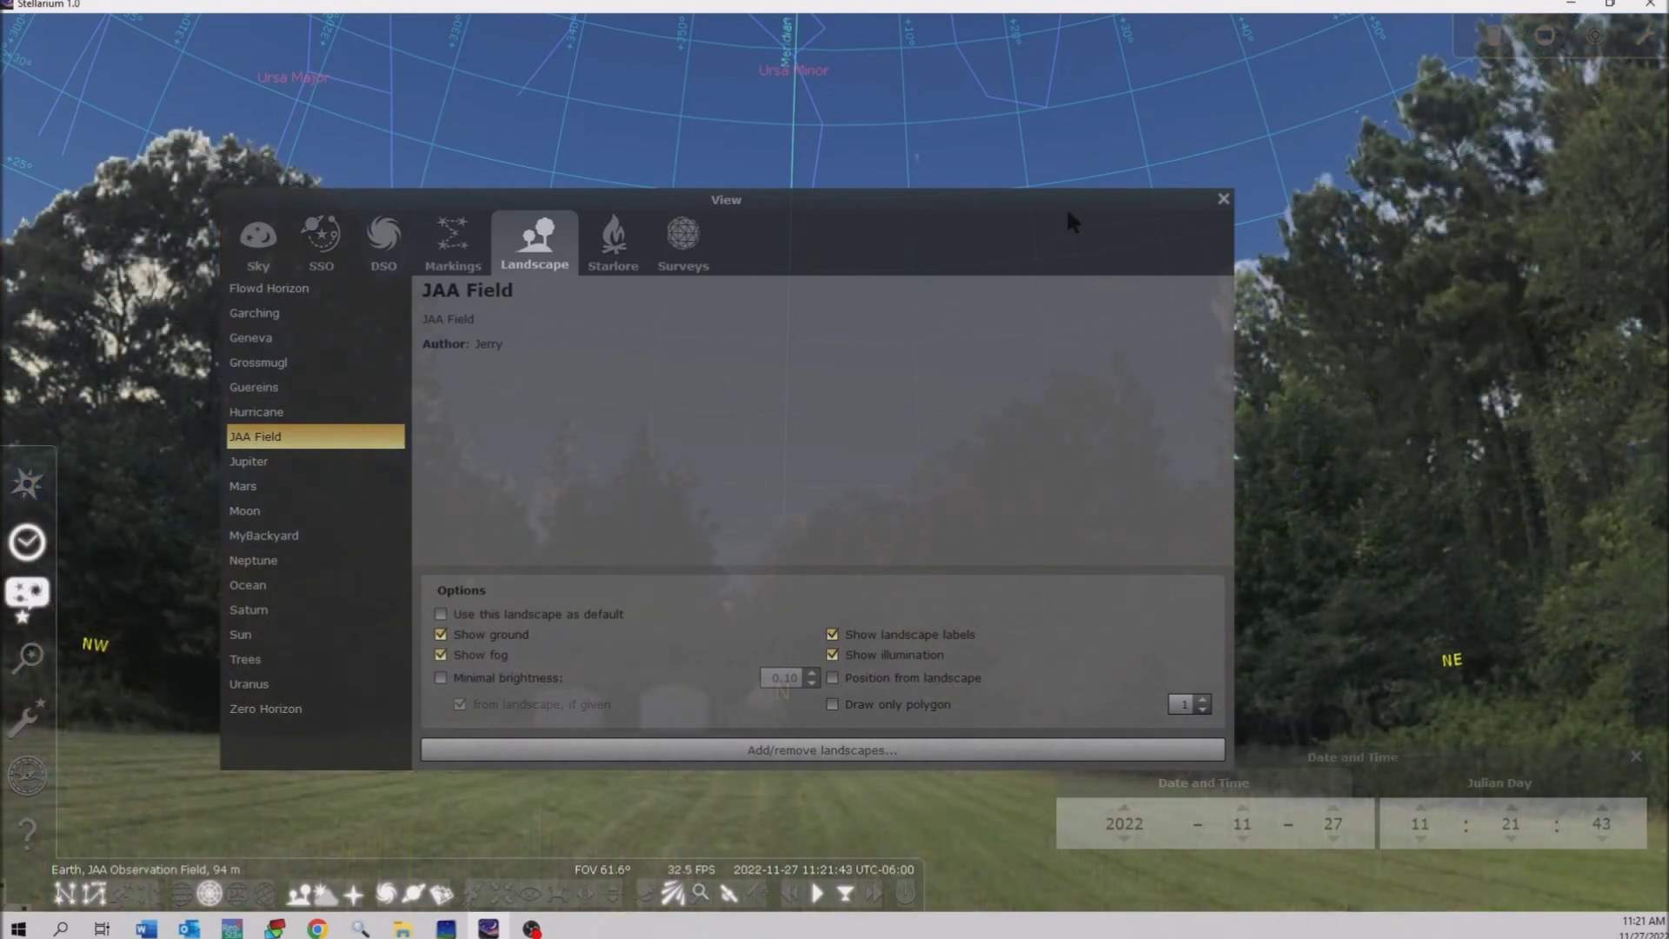
left_click(1223, 199)
mouse_move(1194, 425)
left_mouse_down()
mouse_move(973, 434)
mouse_move(1129, 443)
left_mouse_up()
mouse_move(951, 432)
left_mouse_down()
mouse_move(895, 446)
mouse_move(914, 473)
left_mouse_up()
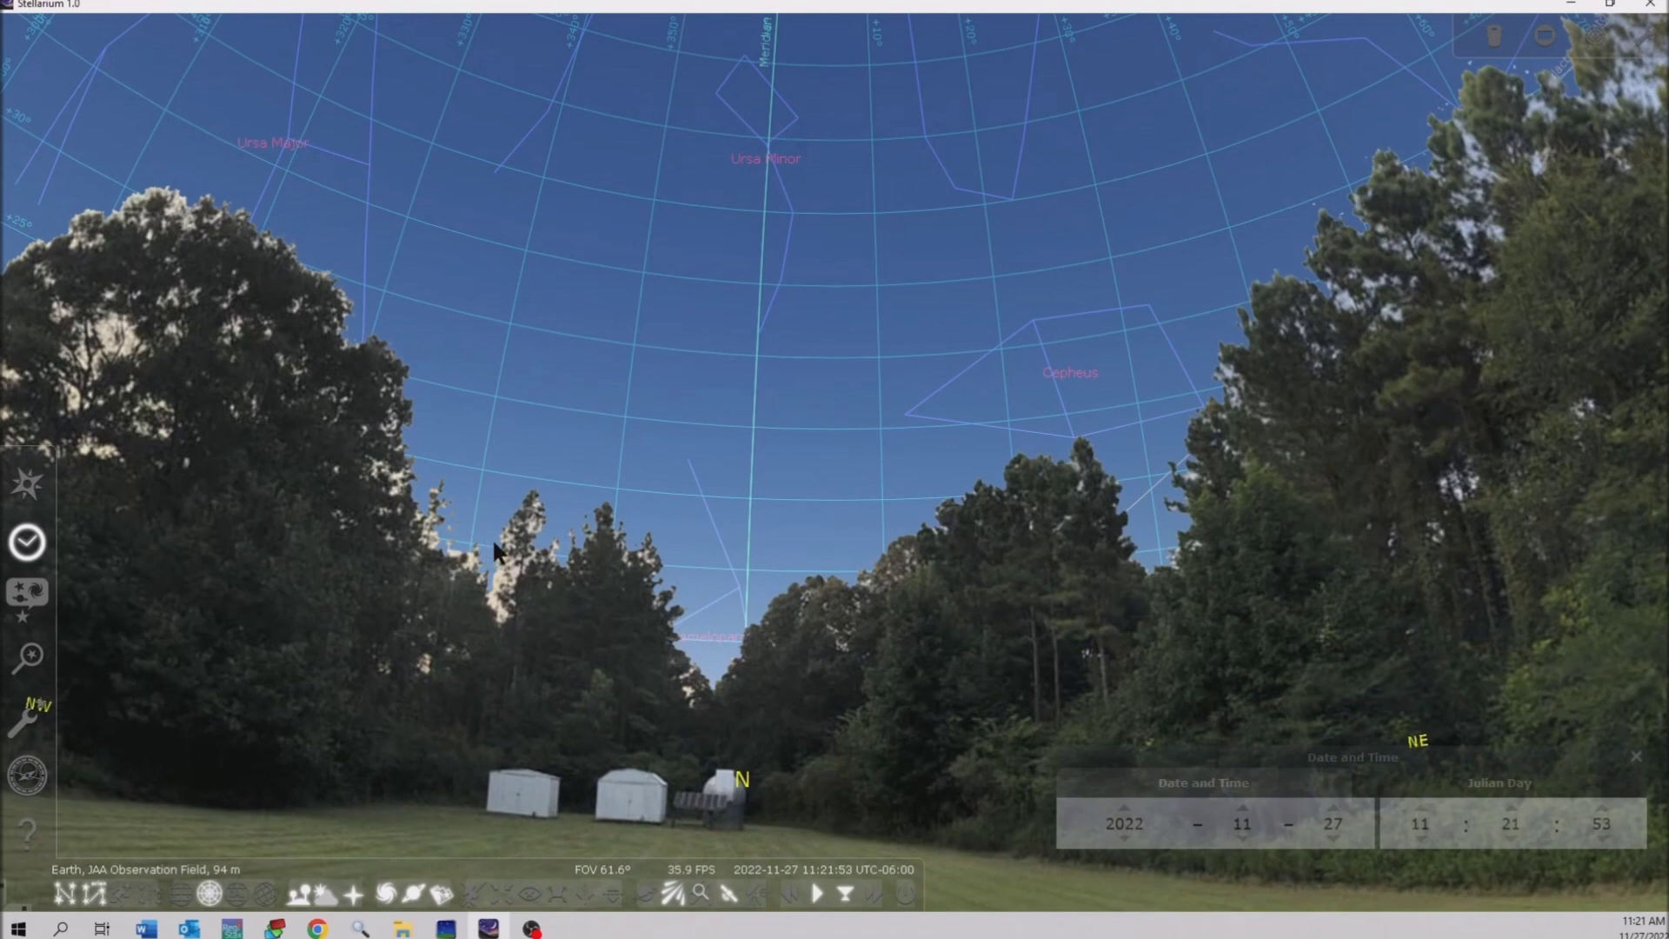
Step: Turn off the atmosphere and advance the hour to 18 on 2022-11-27
left_click(323, 888)
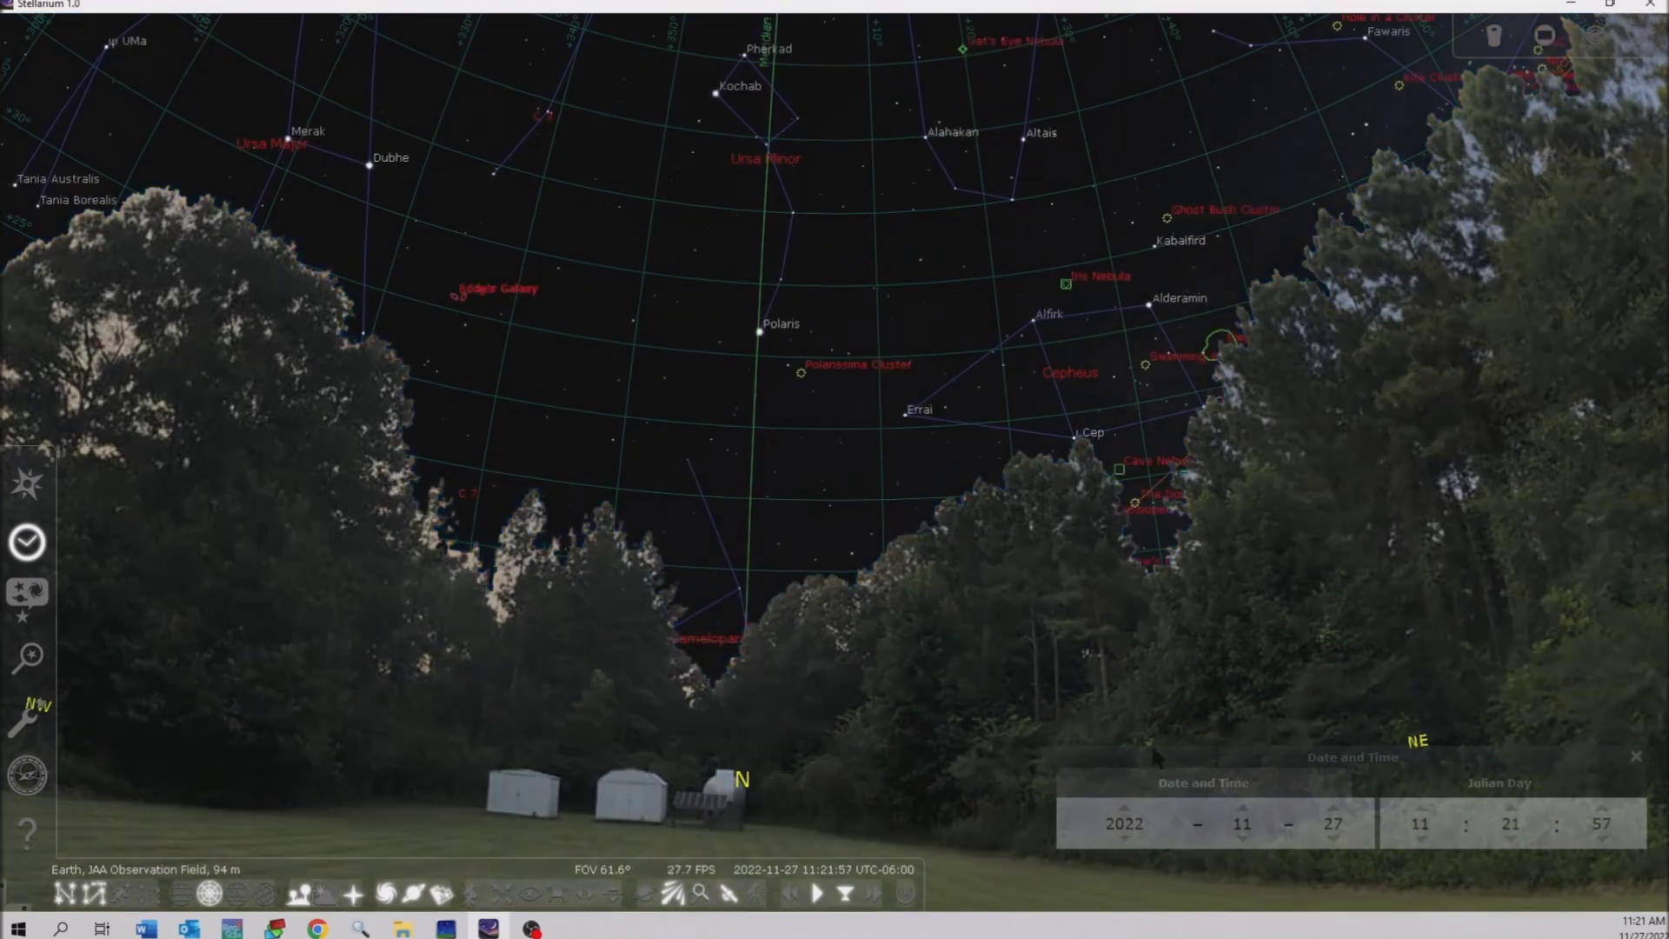
left_click(1462, 751)
left_click(1422, 808)
left_click(1422, 807)
left_click(1422, 807)
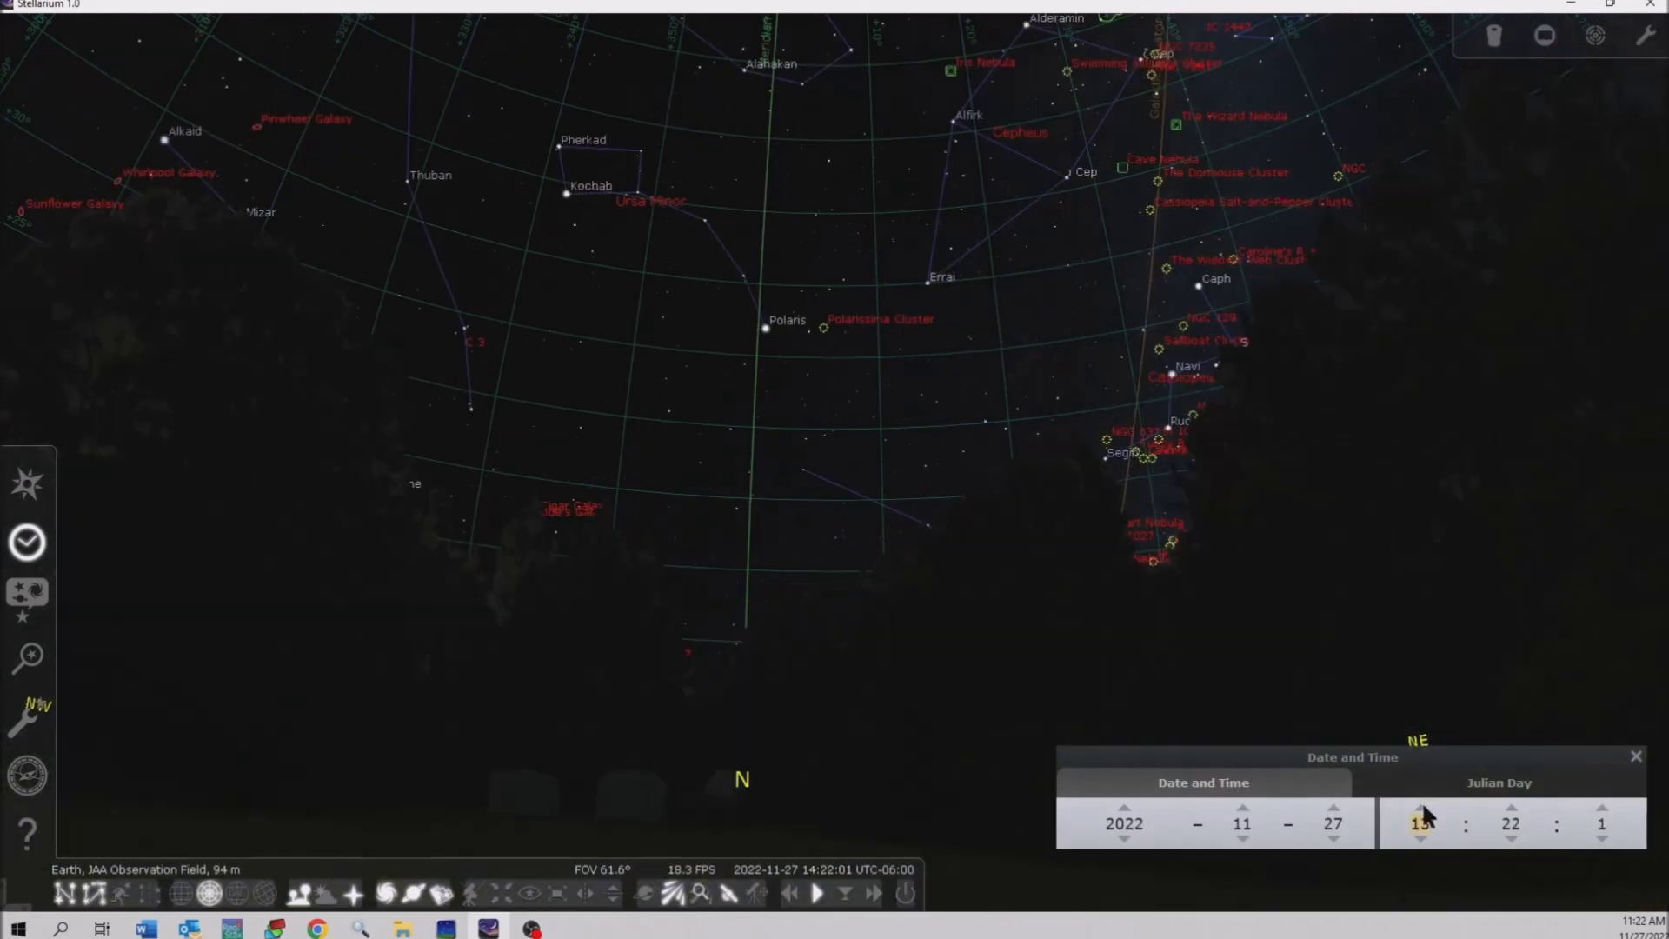
left_click(1423, 808)
left_click(1422, 808)
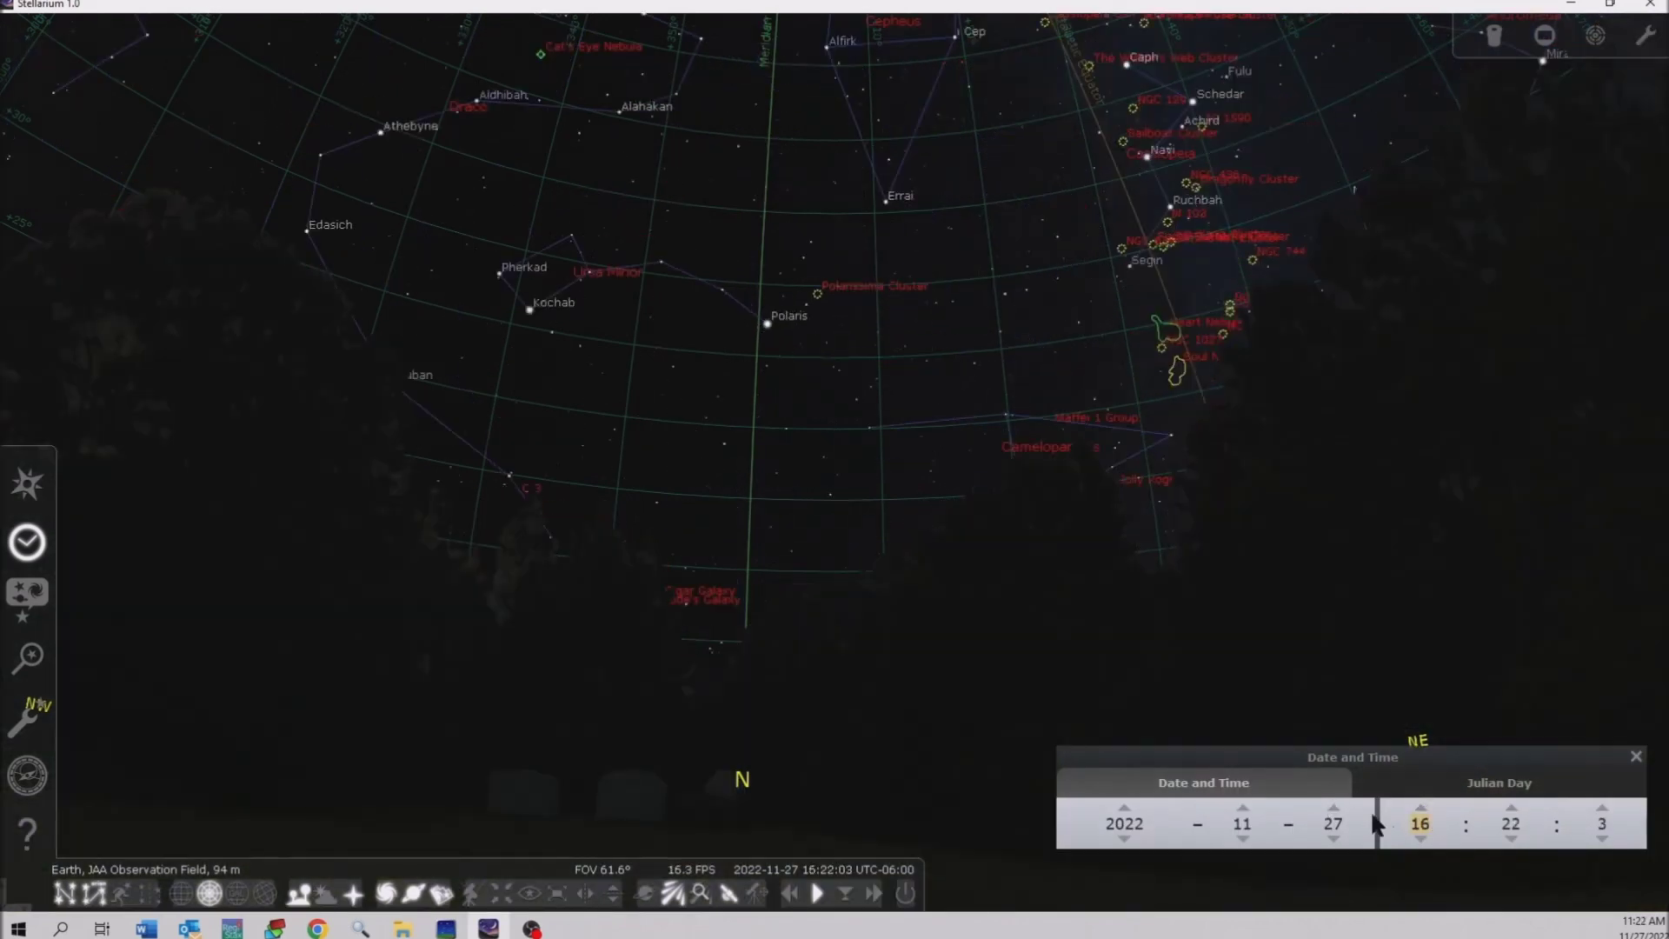
left_click(1424, 807)
left_click(1424, 807)
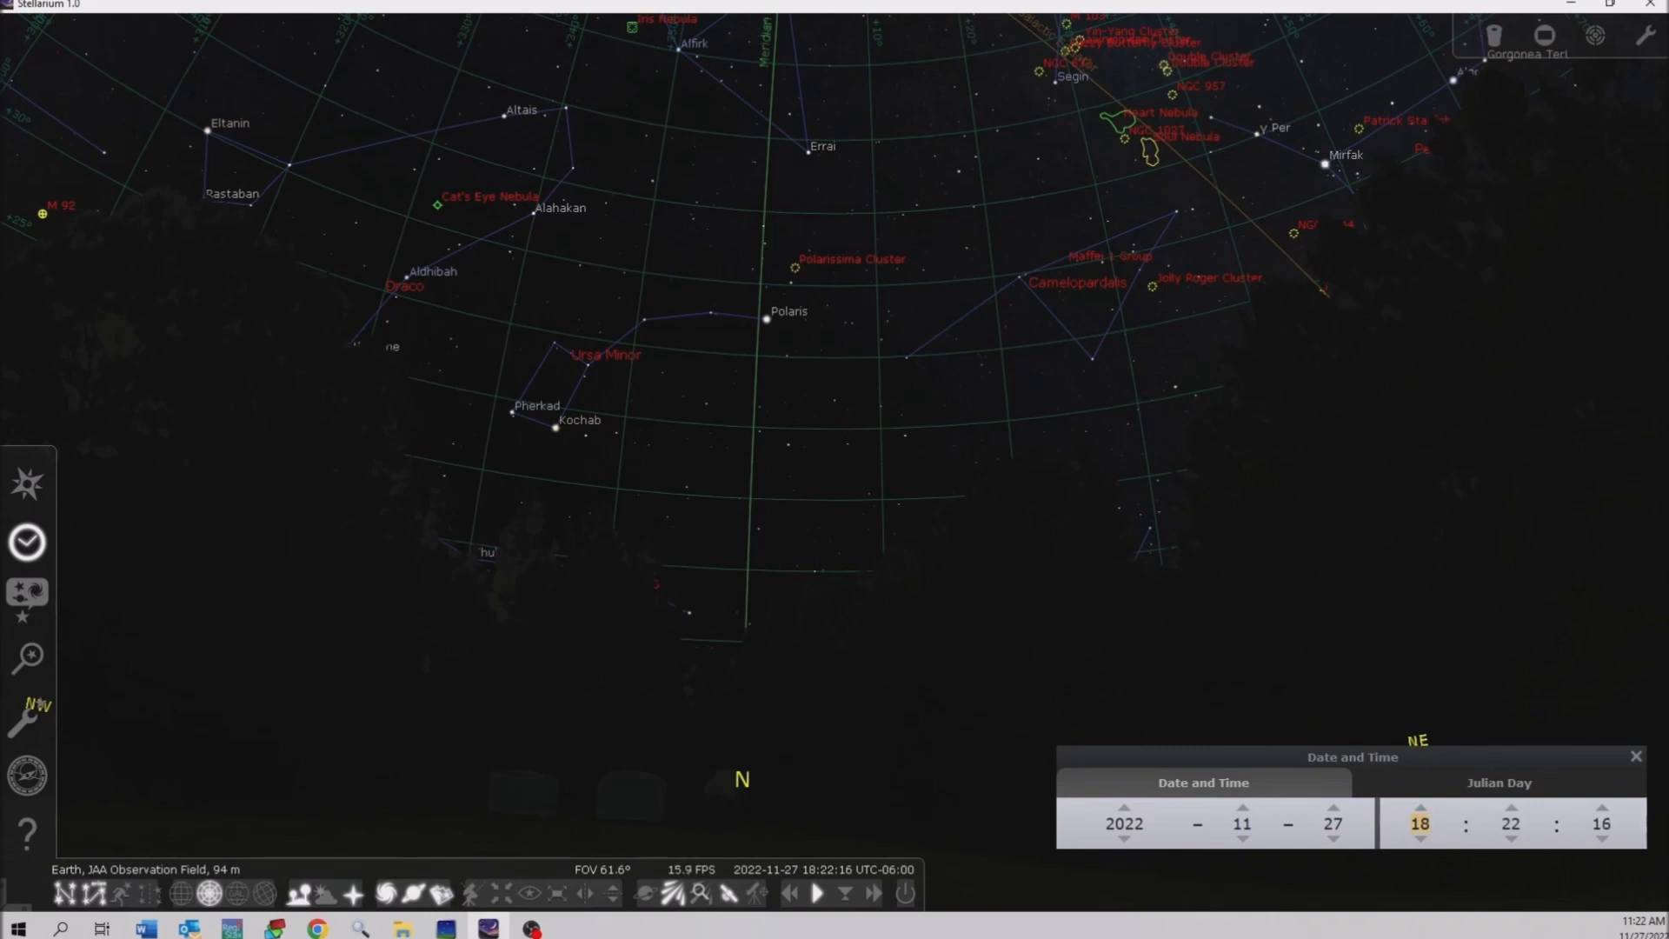
Step: Look across the evening sky from the north eastward past Andromeda to Jupiter and Pisces
left_click_drag(834, 348, 295, 617)
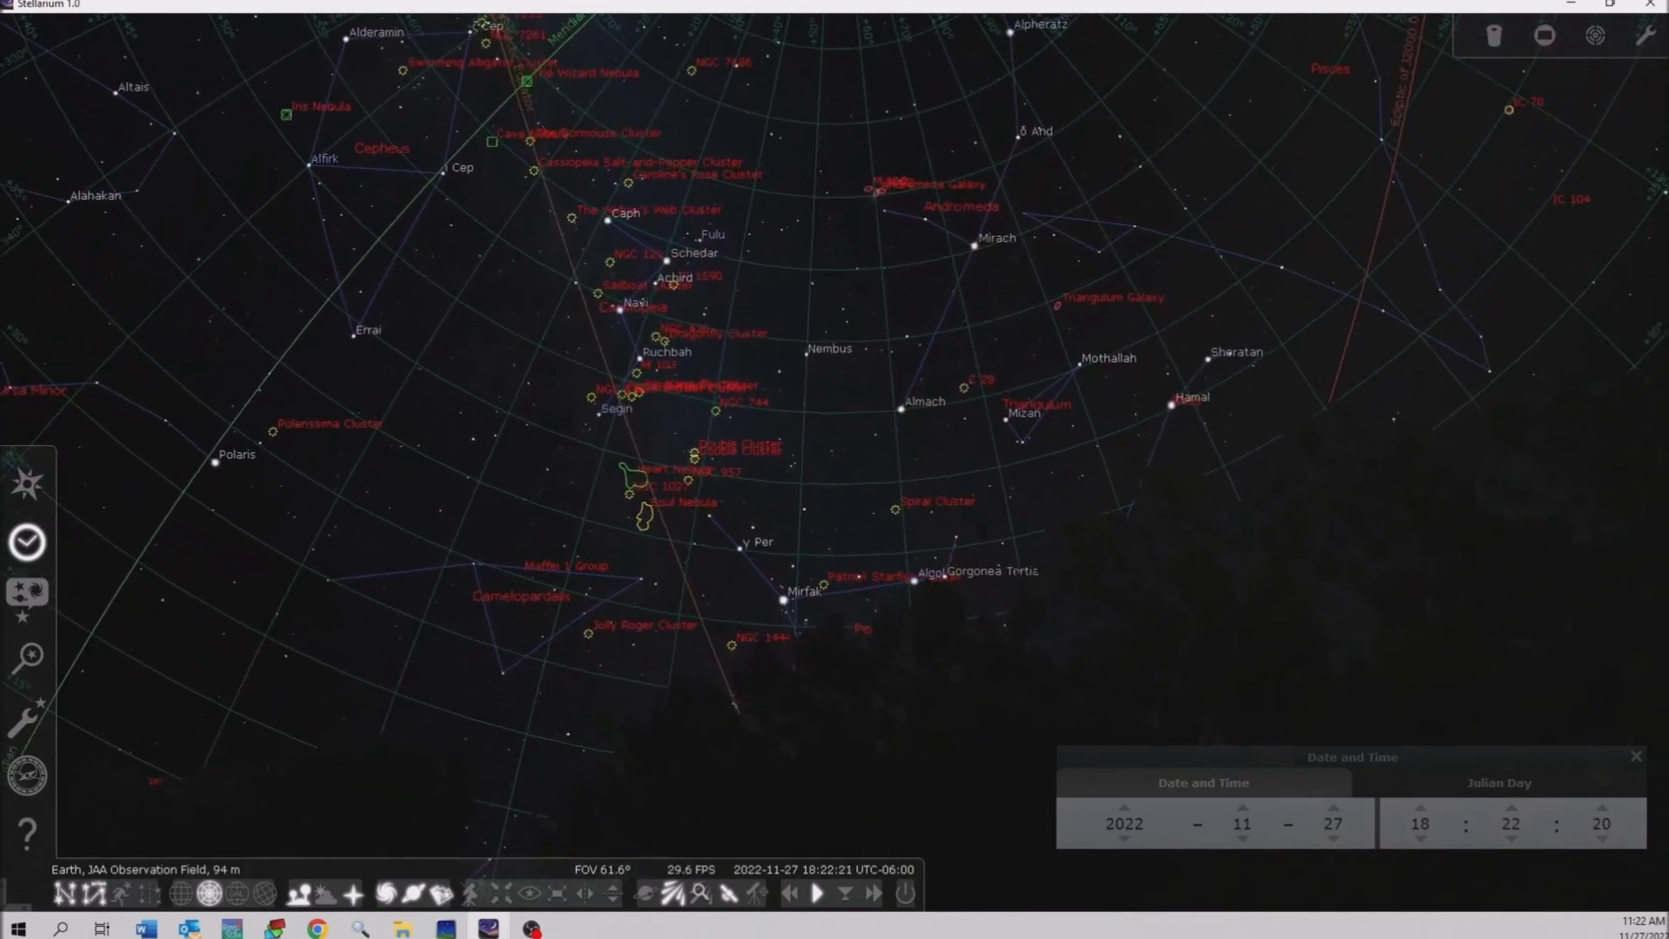
left_click_drag(900, 409, 648, 474)
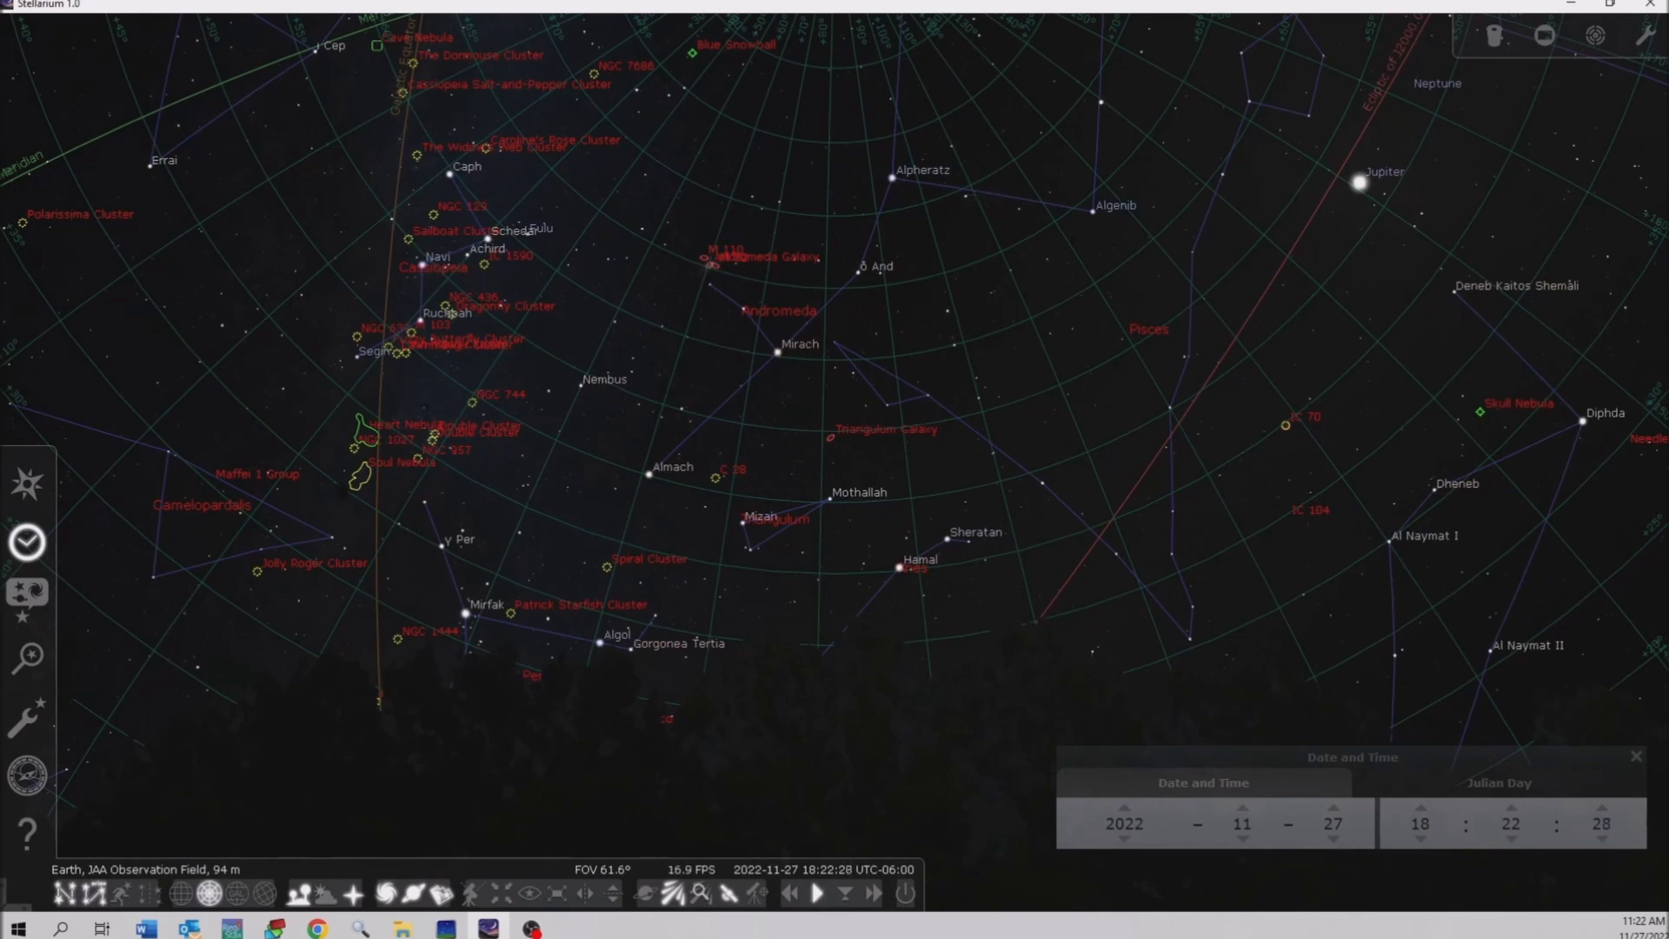
left_click_drag(1086, 434, 670, 428)
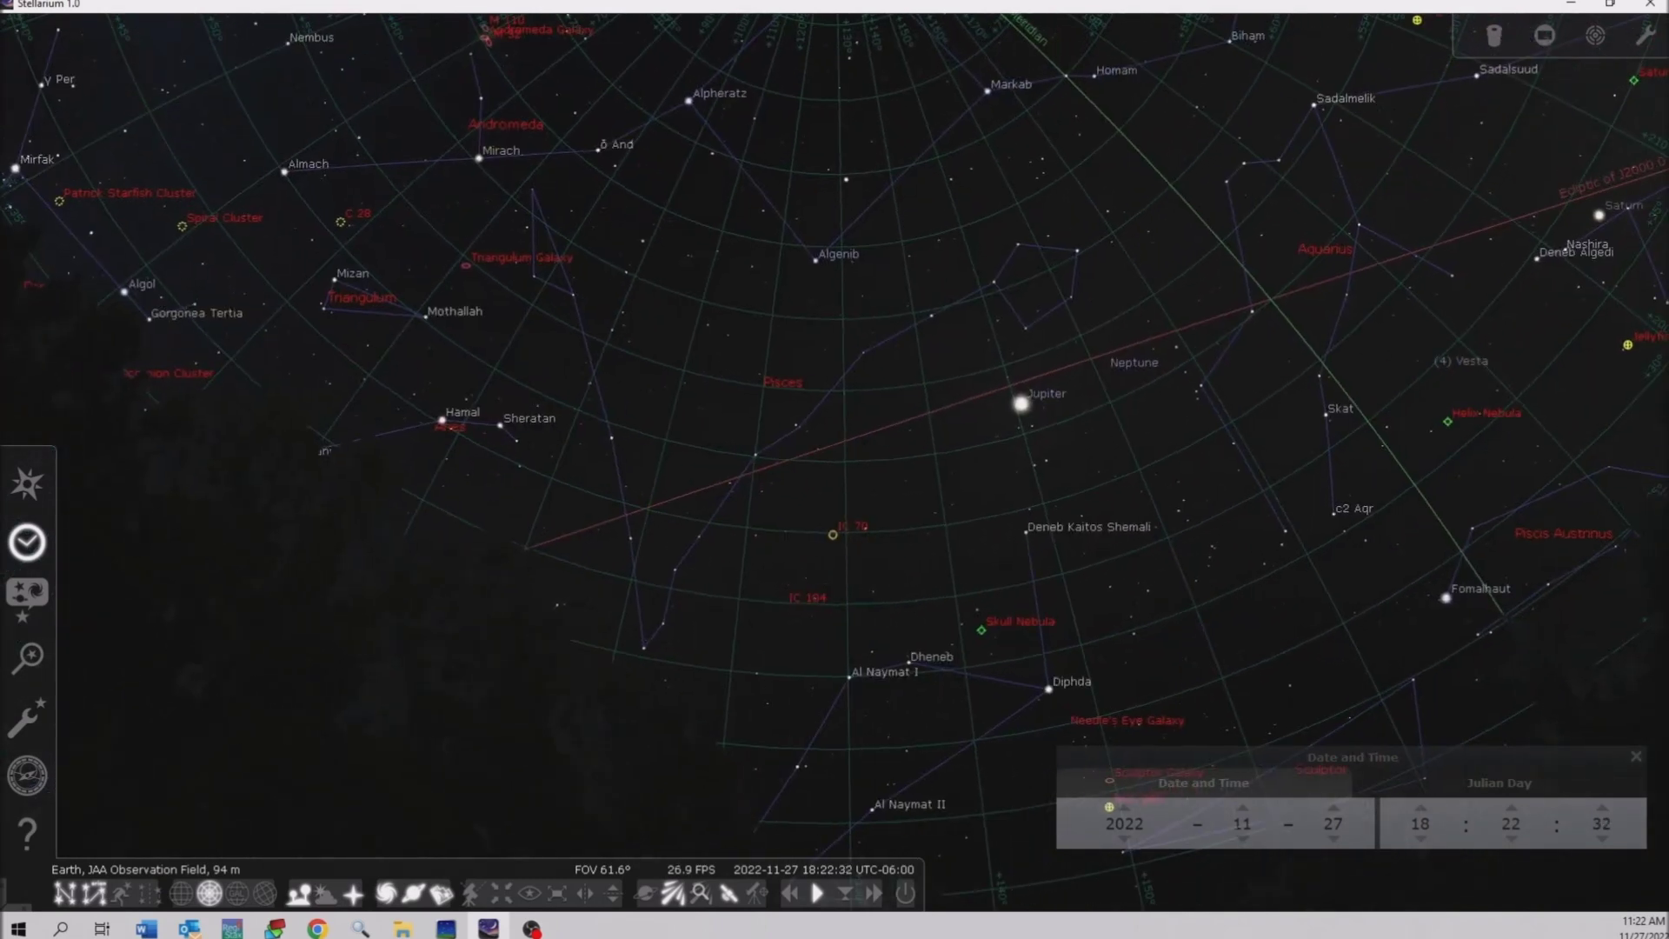
Step: Review the deep-sky, general sky and solar system display options among the viewing settings
left_click(31, 596)
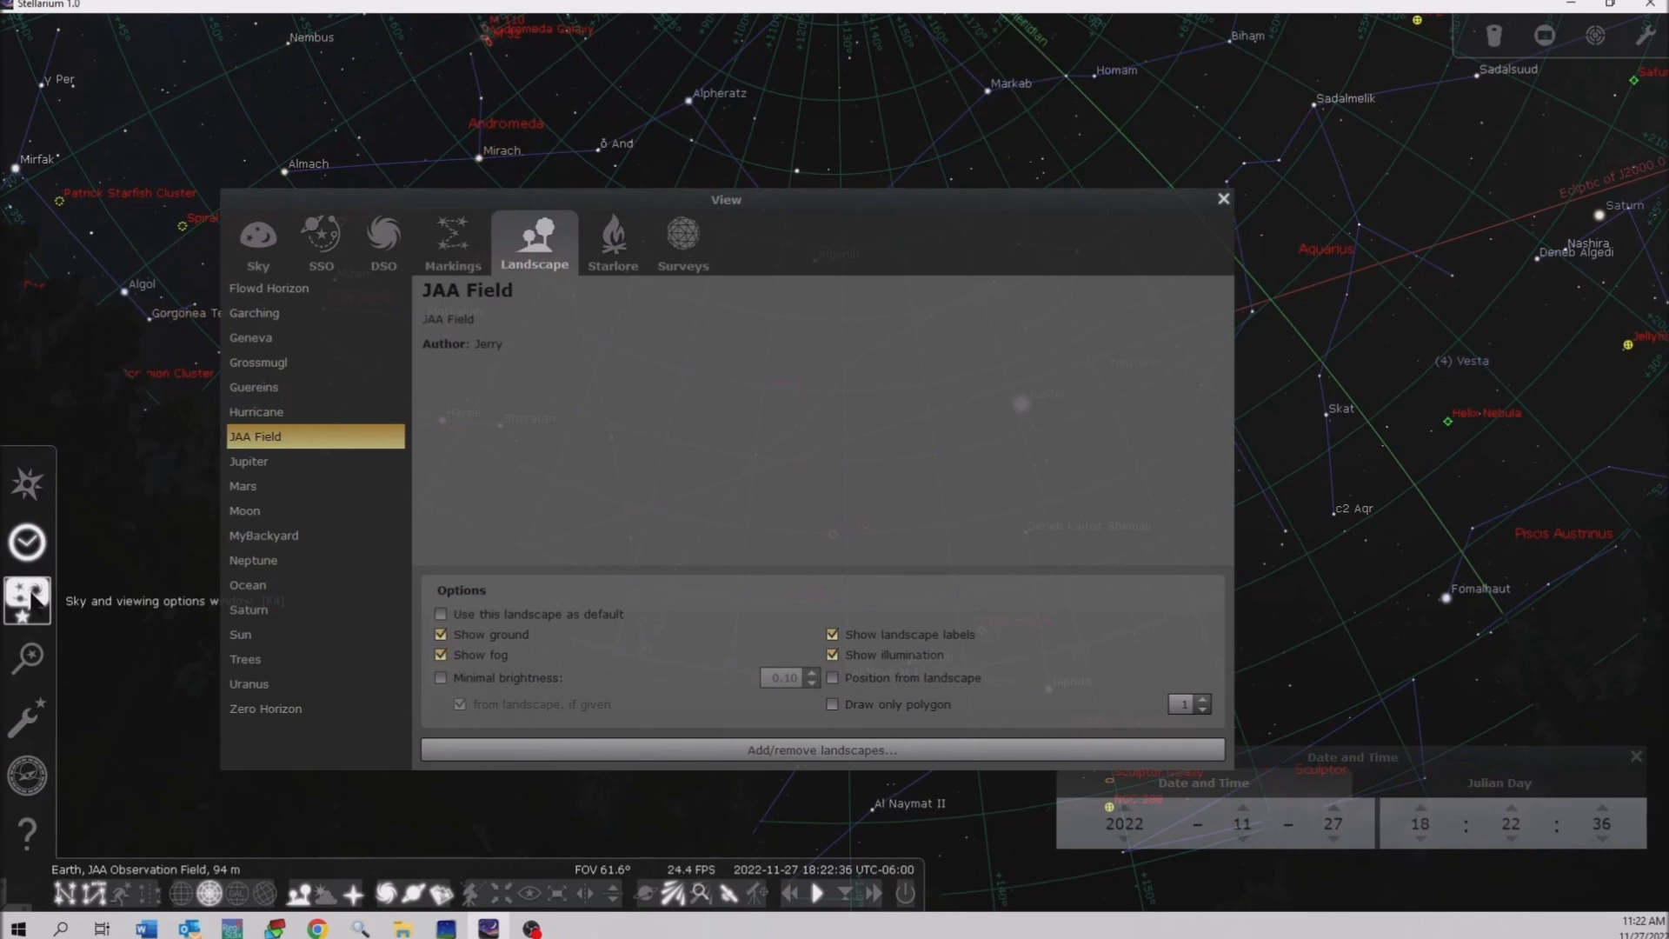
left_click(374, 246)
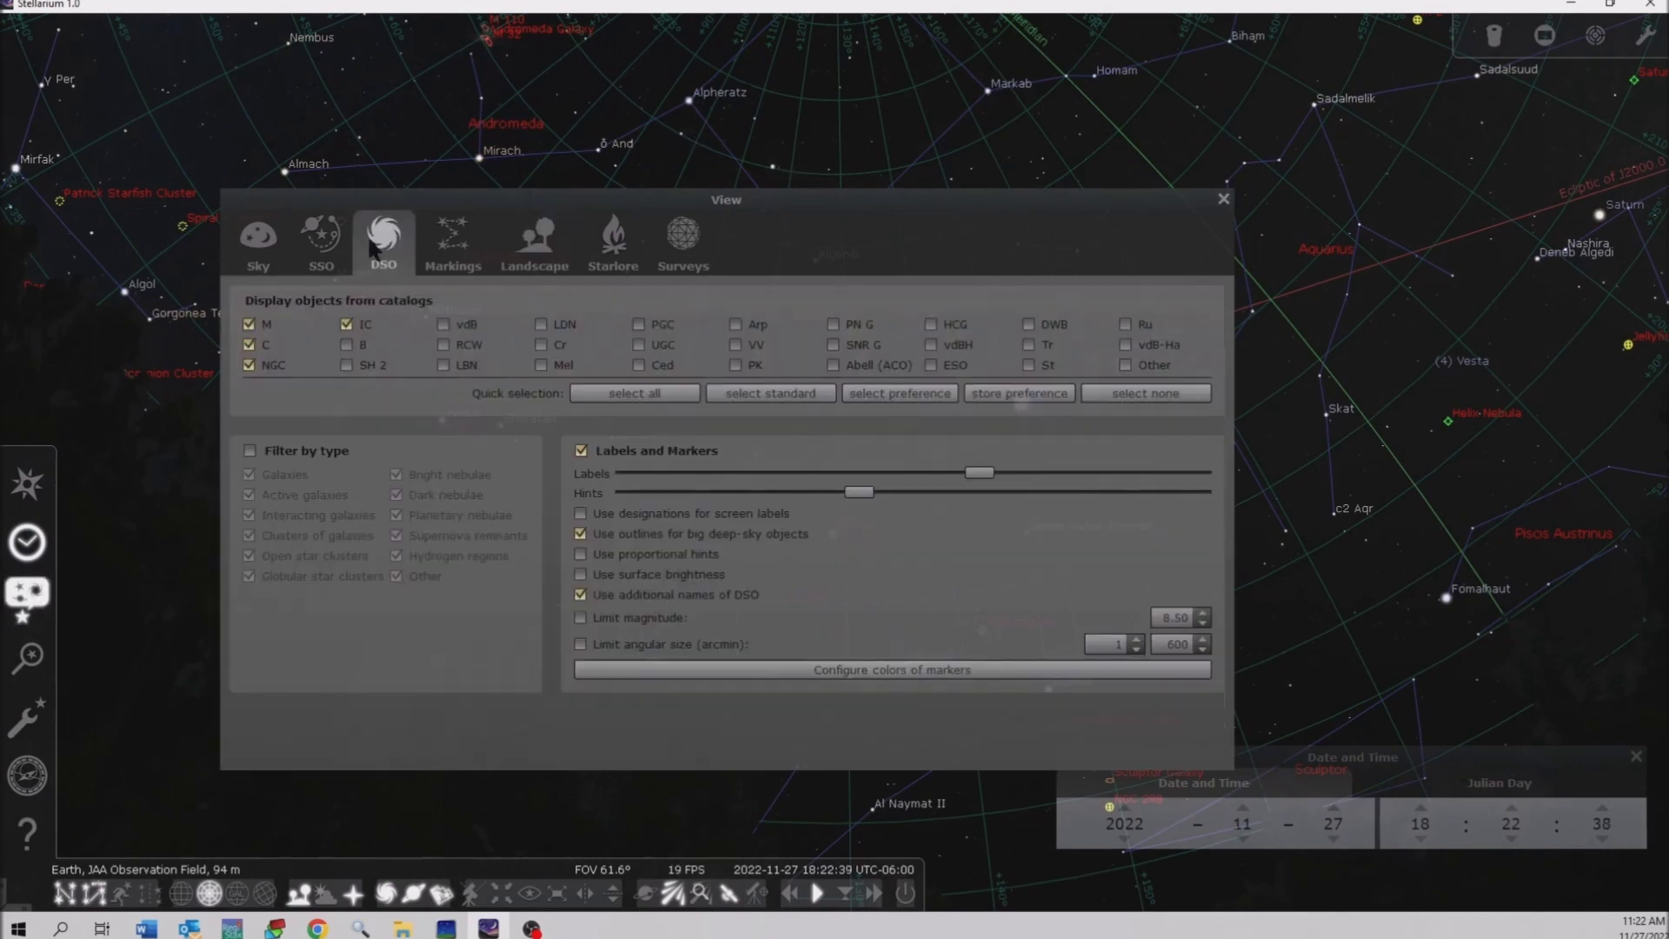
left_click(259, 245)
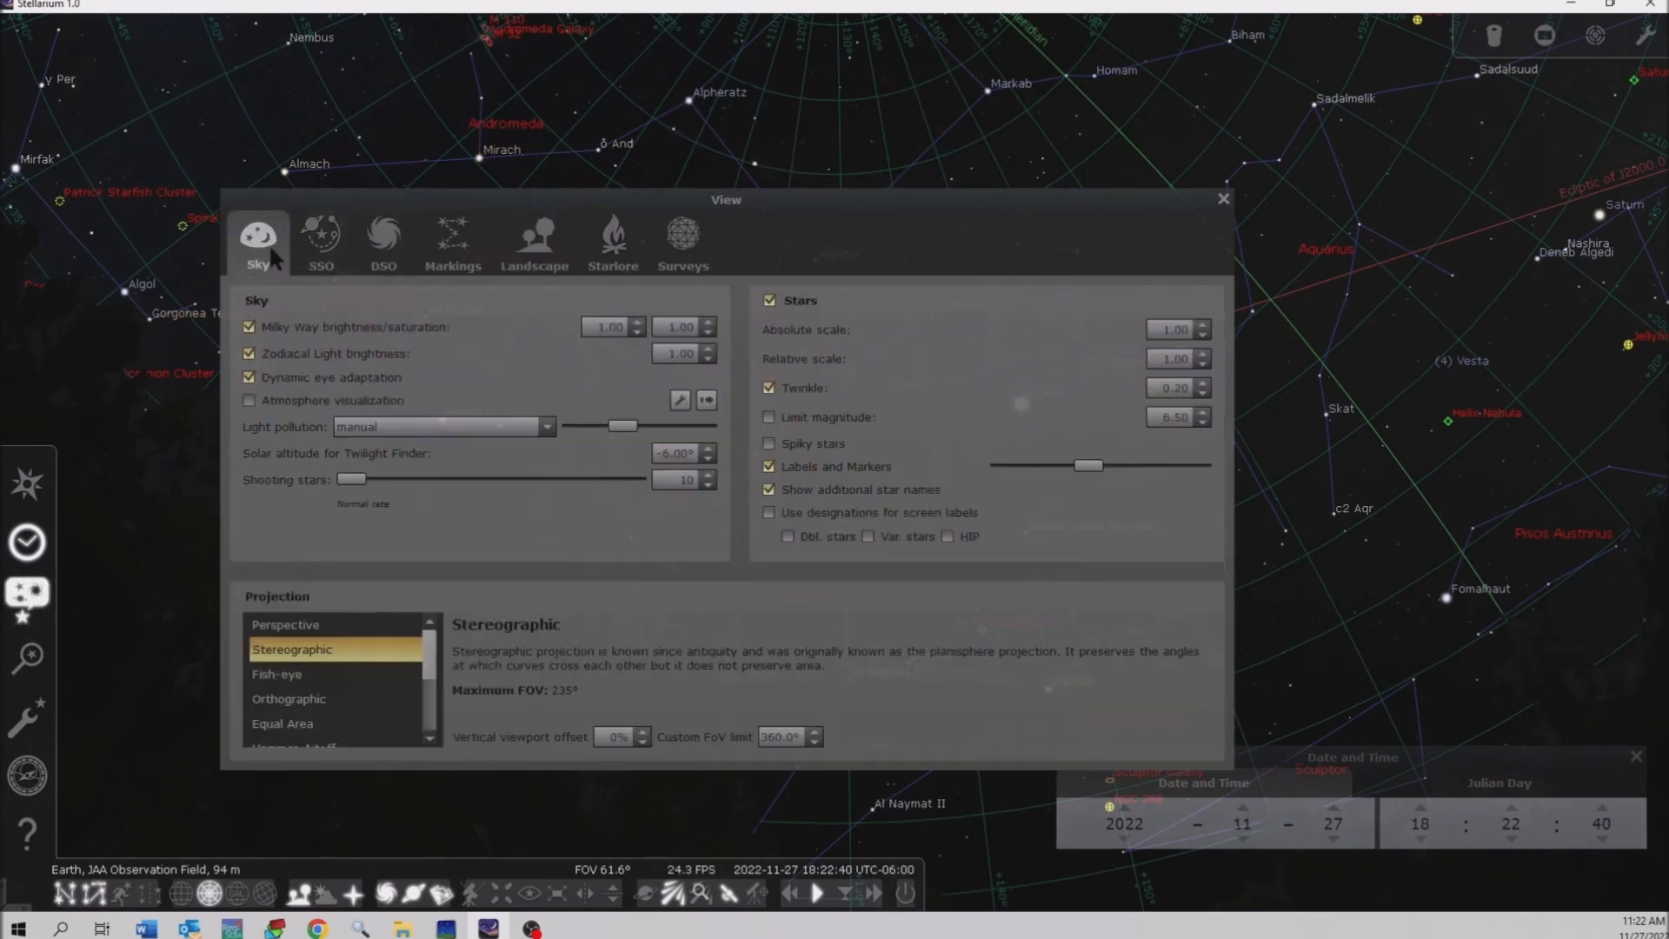
left_click(319, 252)
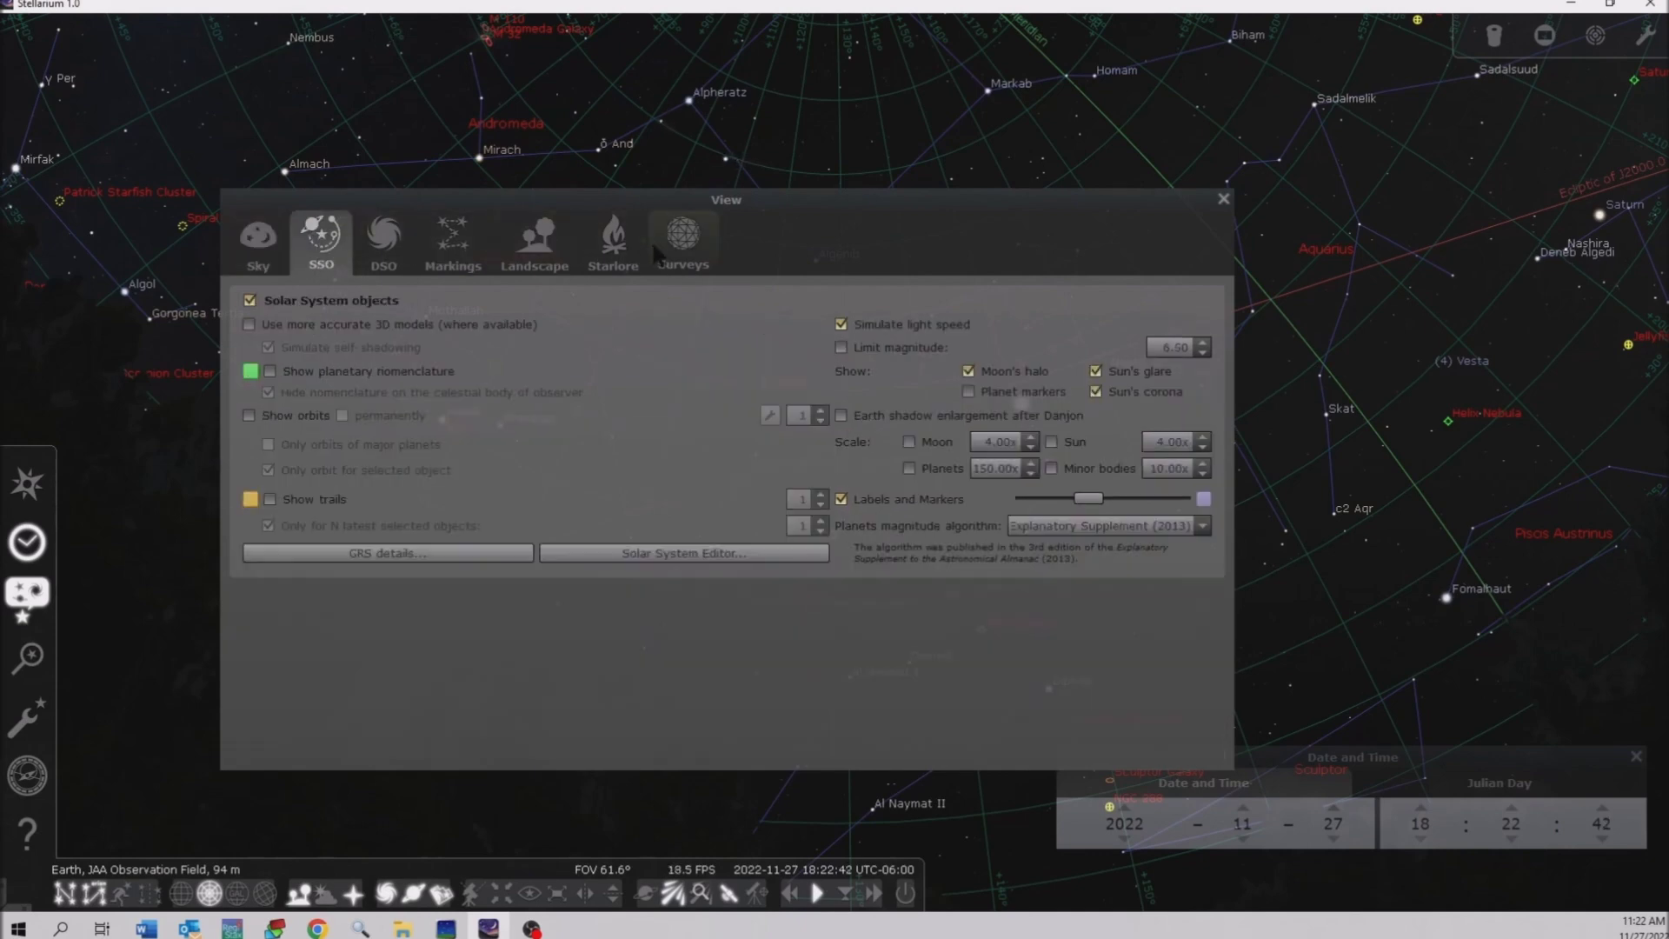
left_click(391, 254)
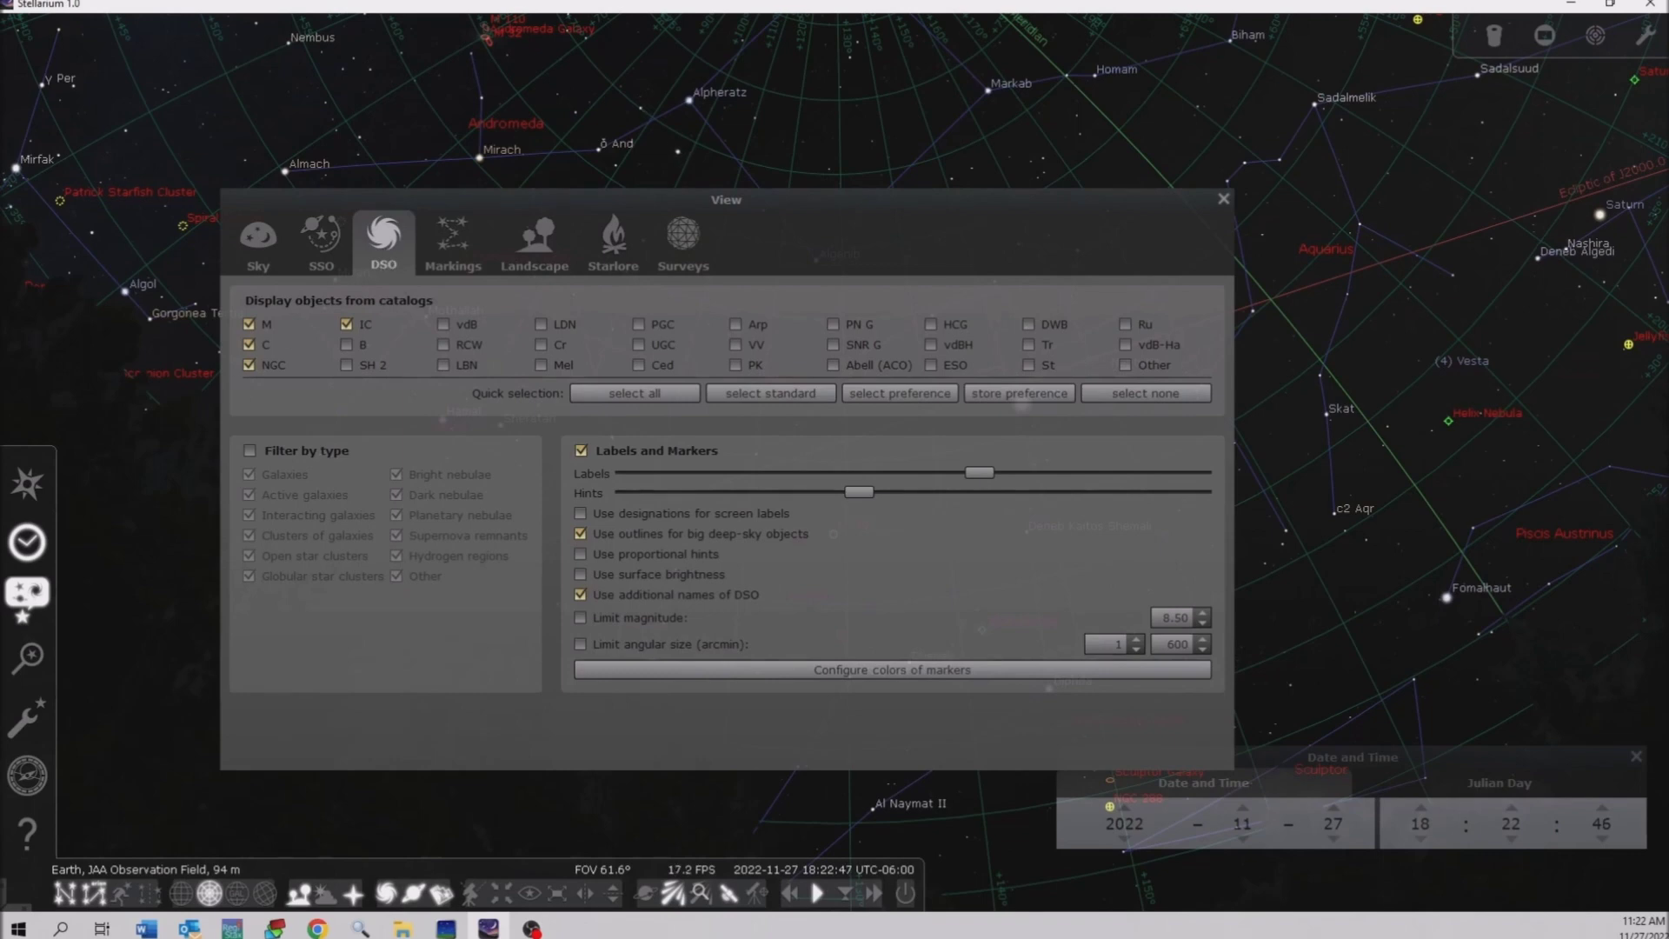
left_click(1222, 199)
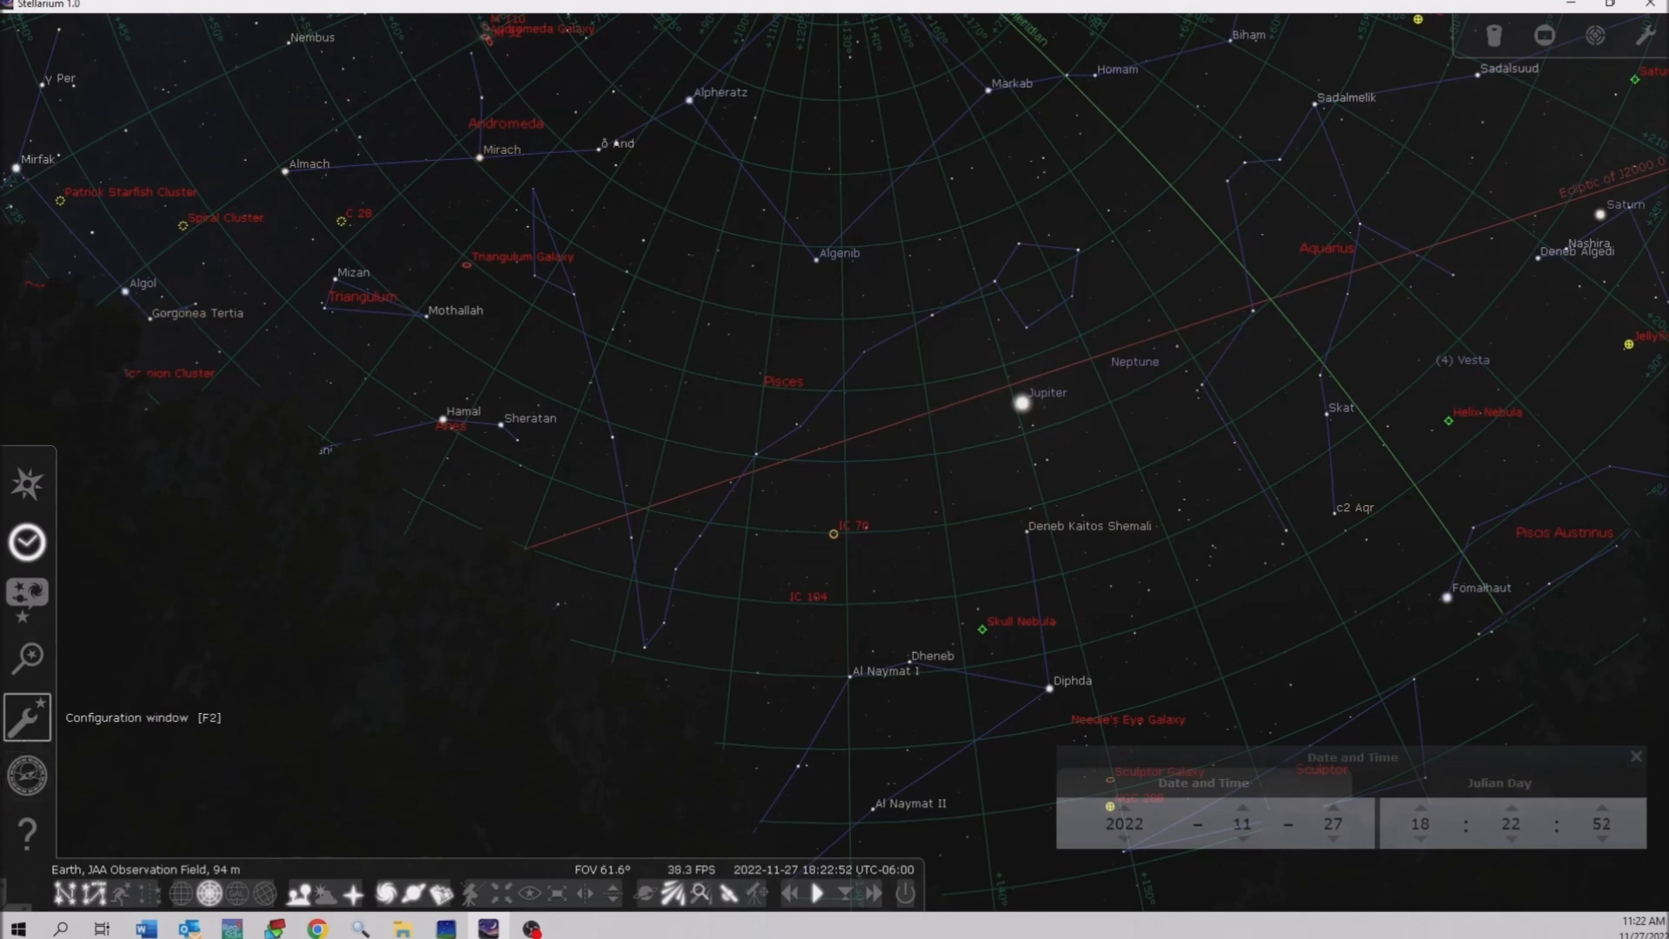
Step: Review the program configuration's main, information, extras, time, tools, scripts and plugins settings
left_click(27, 718)
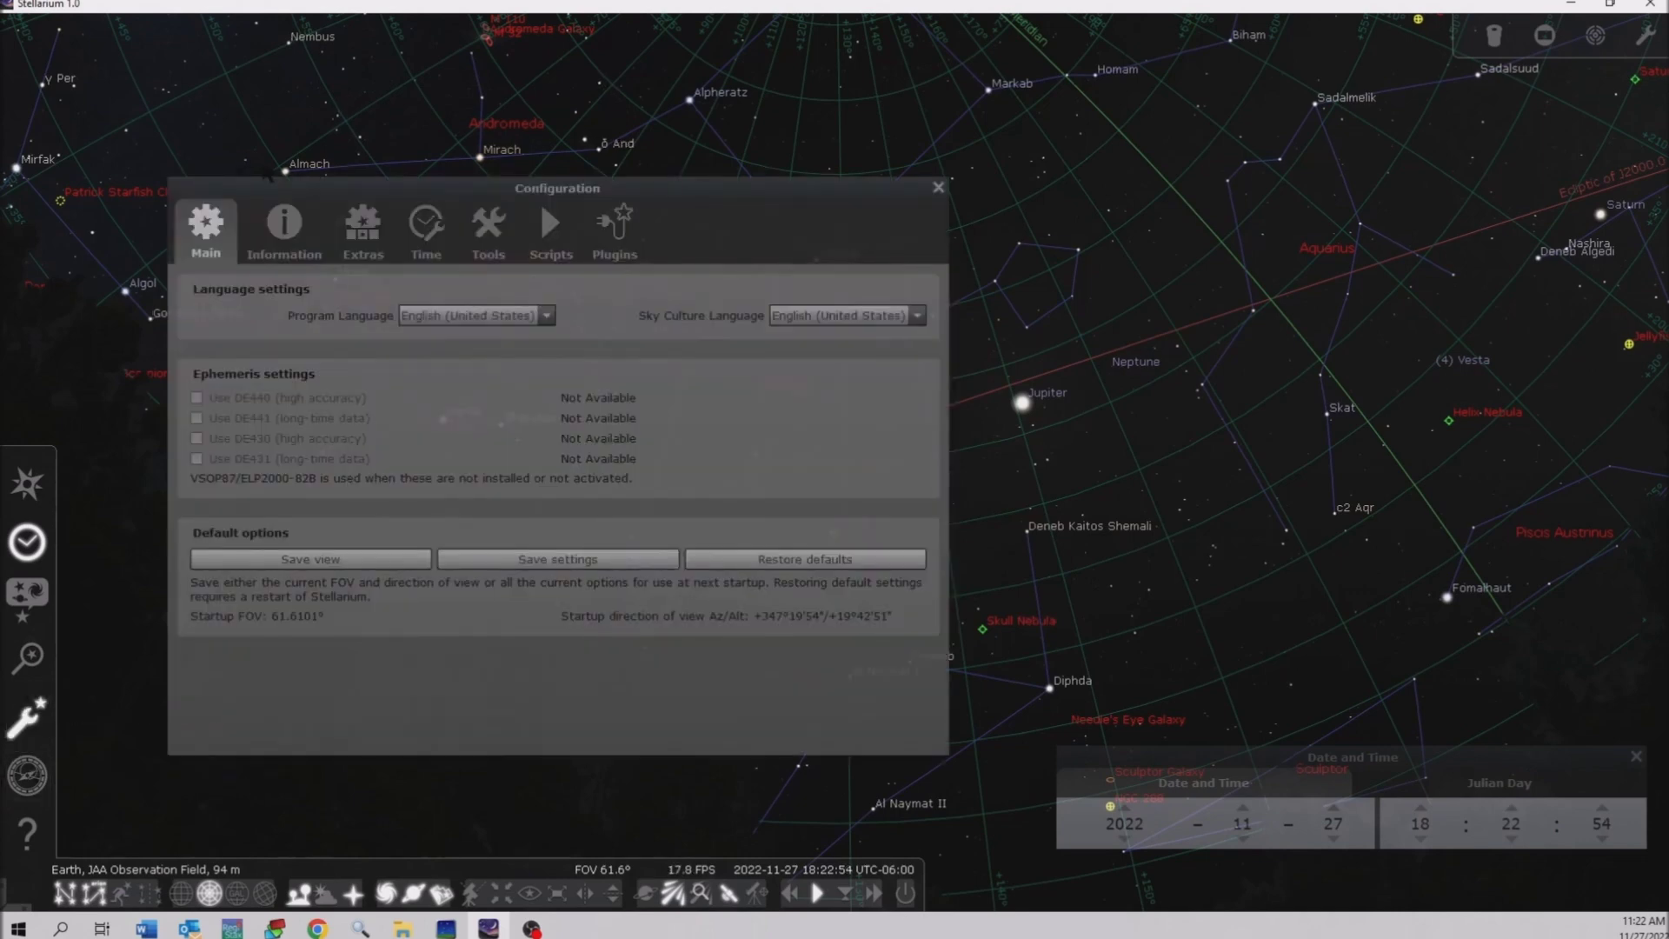
left_click(285, 228)
left_click(375, 241)
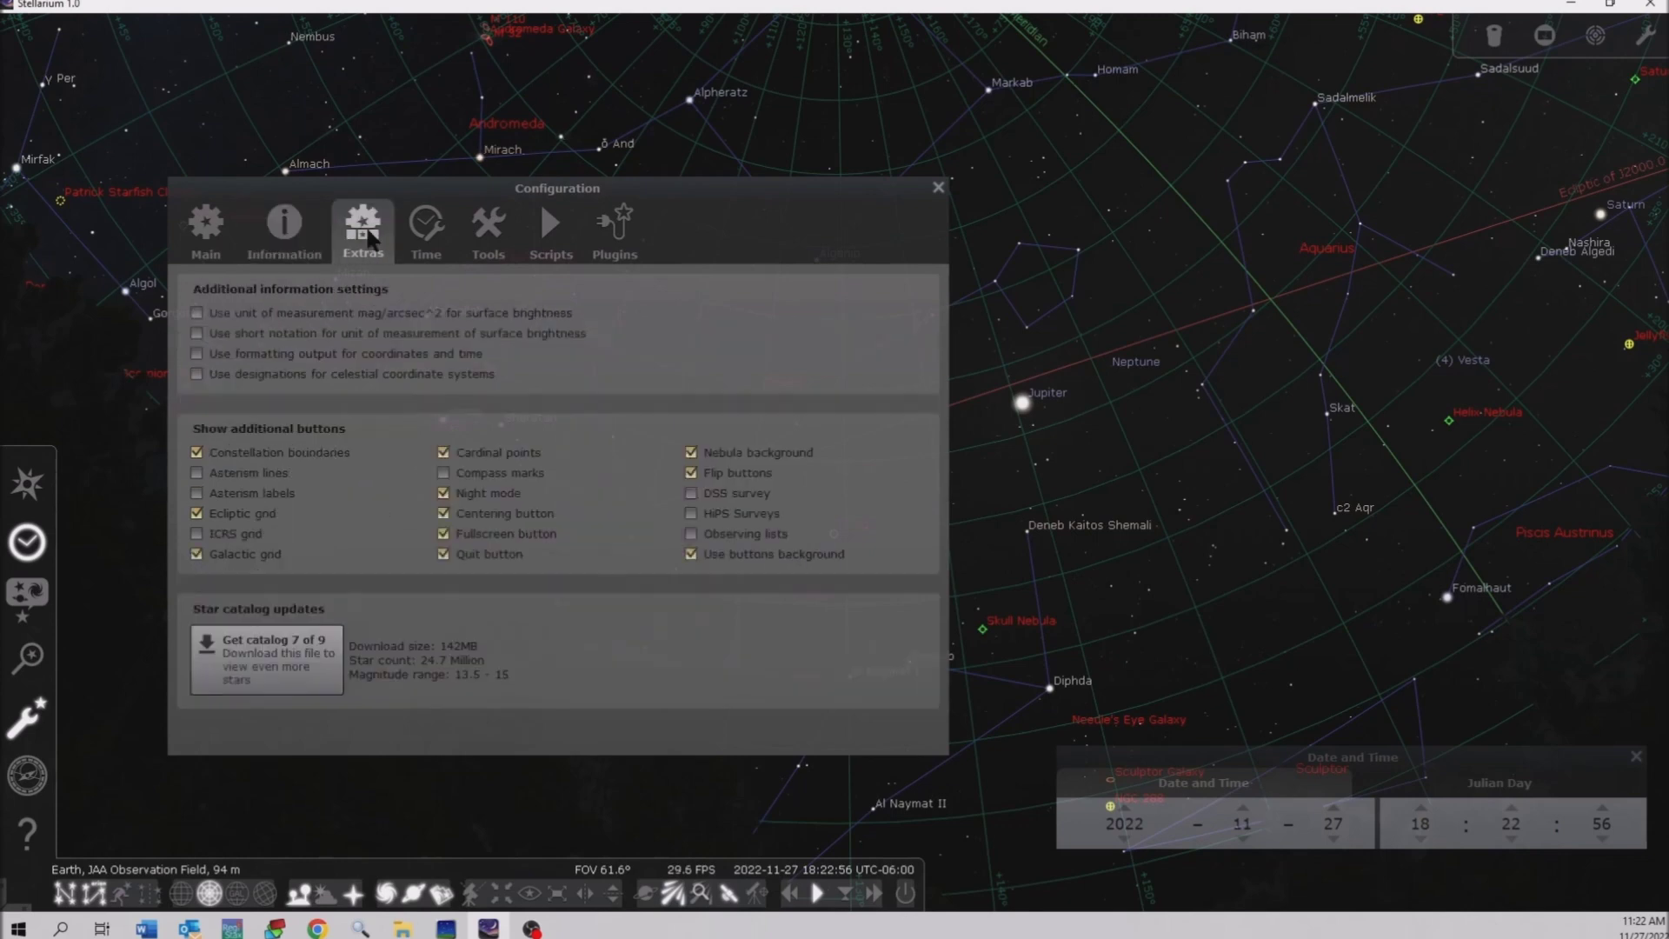
left_click(426, 233)
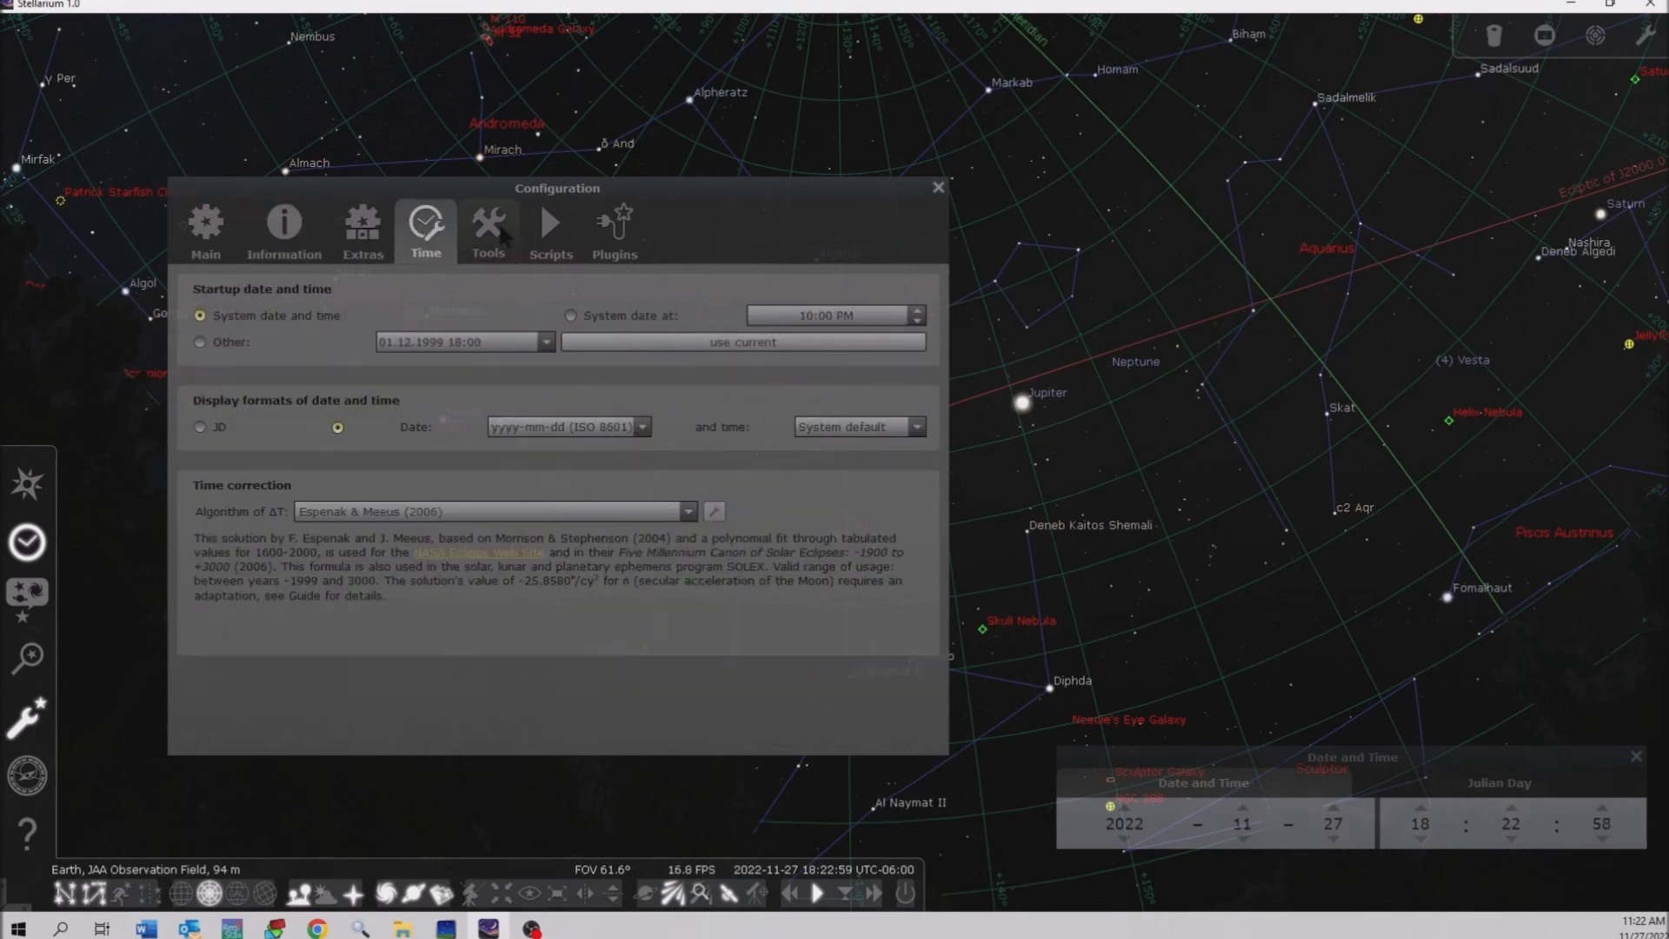
left_click(497, 236)
left_click(560, 235)
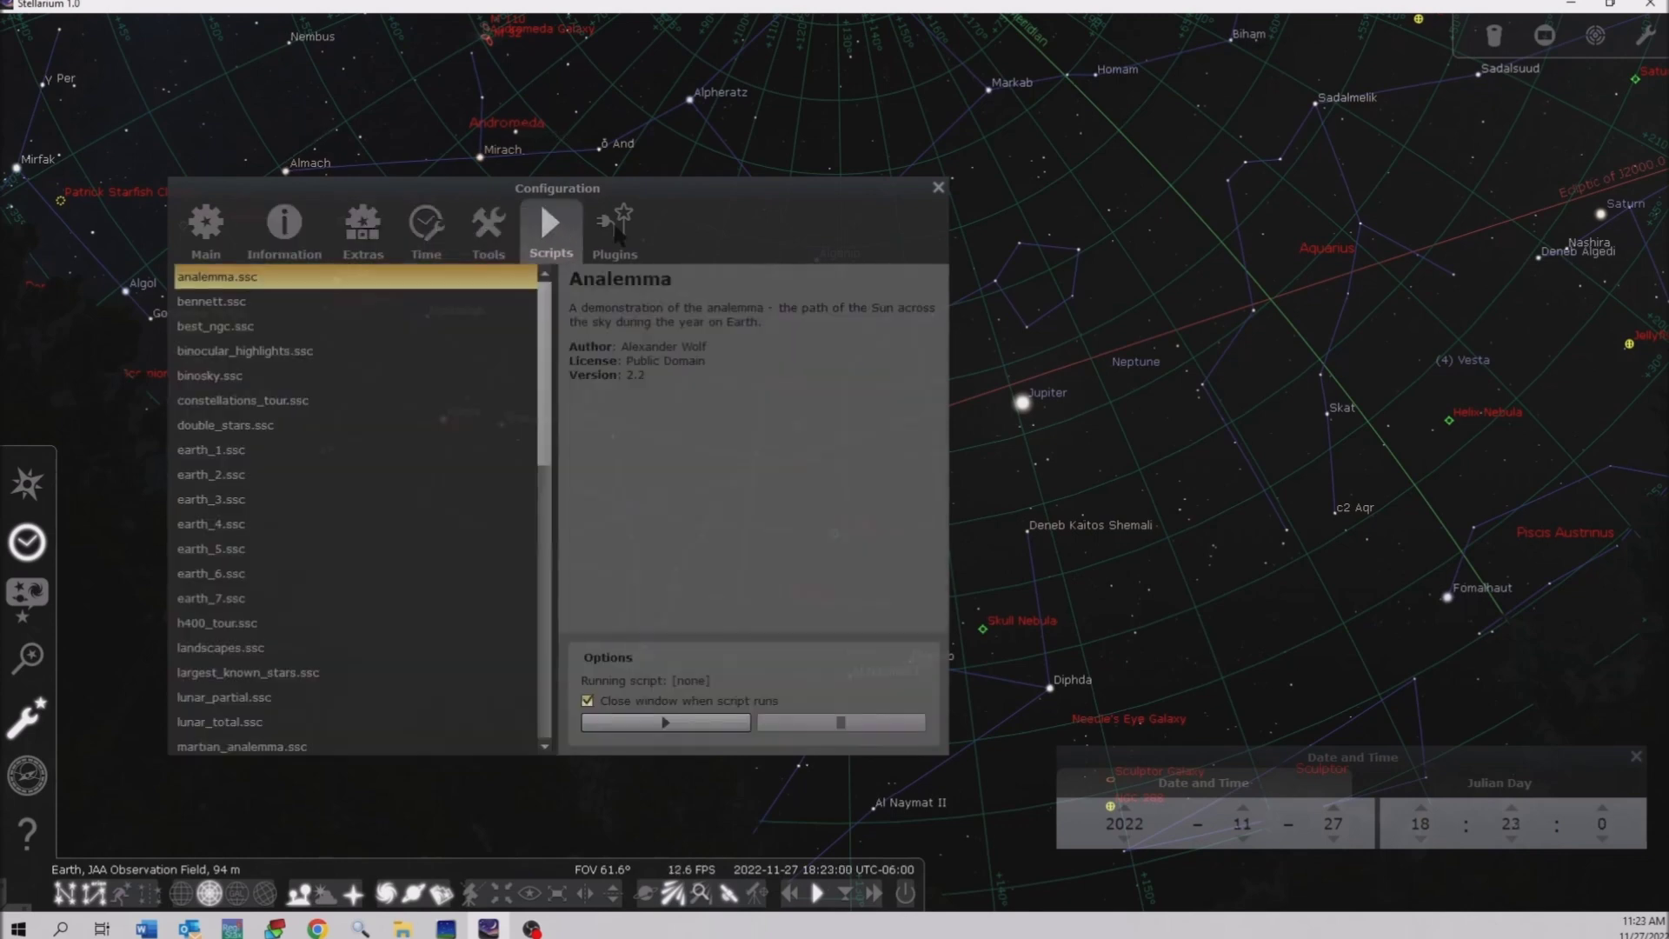
left_click(630, 233)
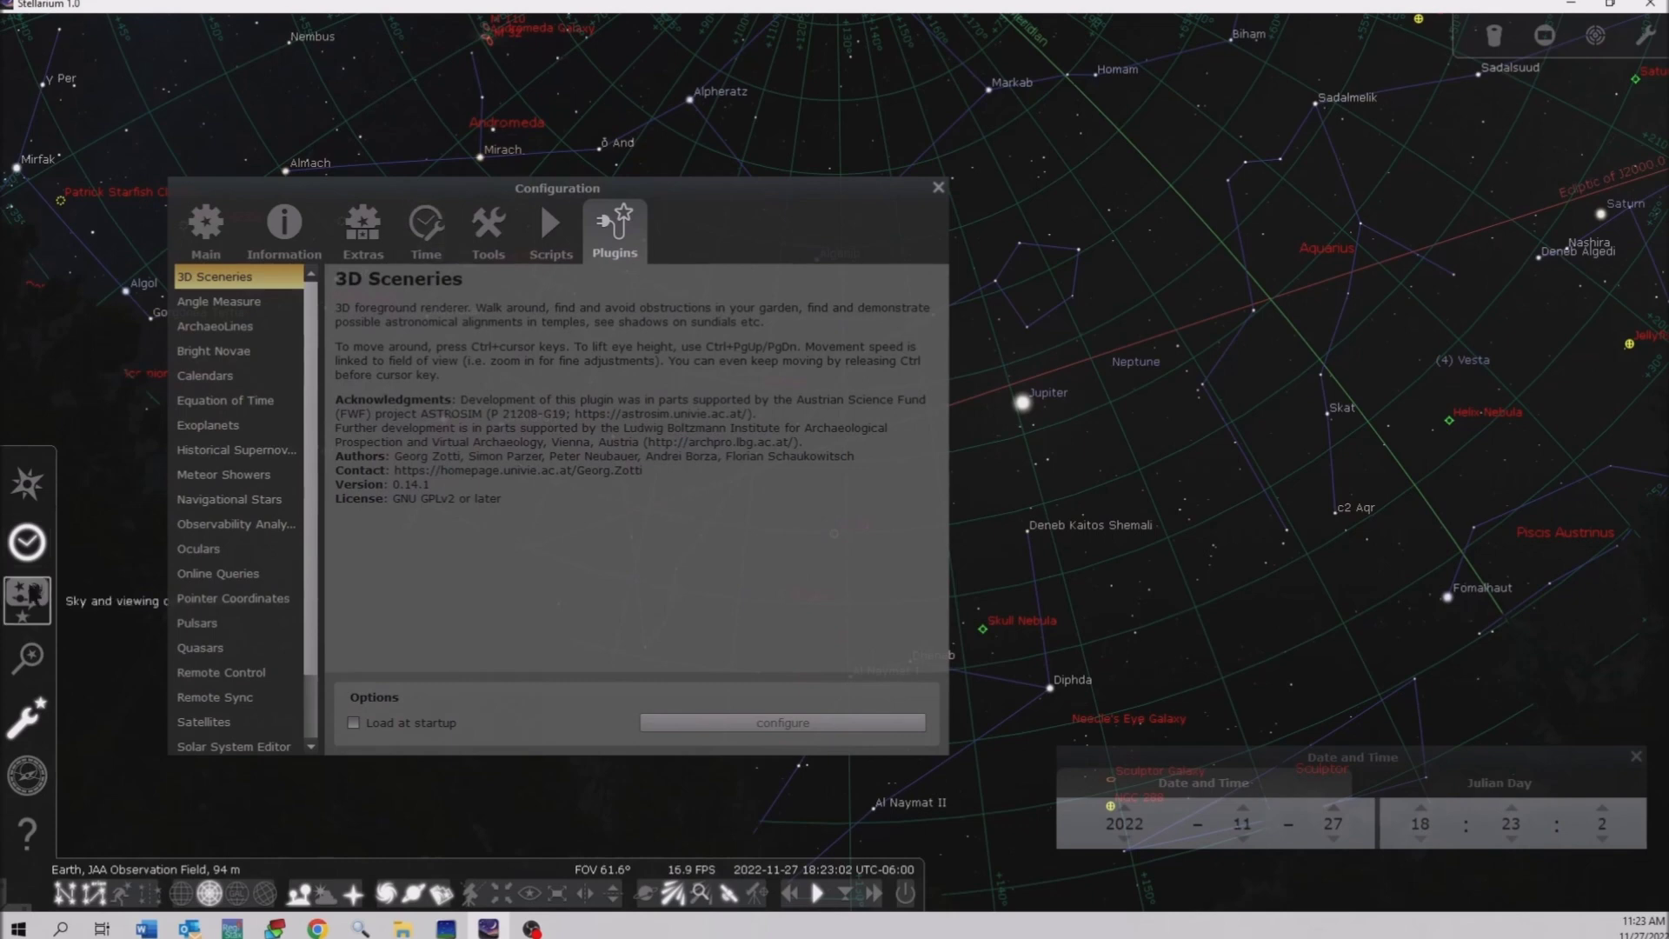
Step: Examine the viewing options for landscape, markings, deep-sky objects, solar system and sky, and close both settings windows
left_click(27, 594)
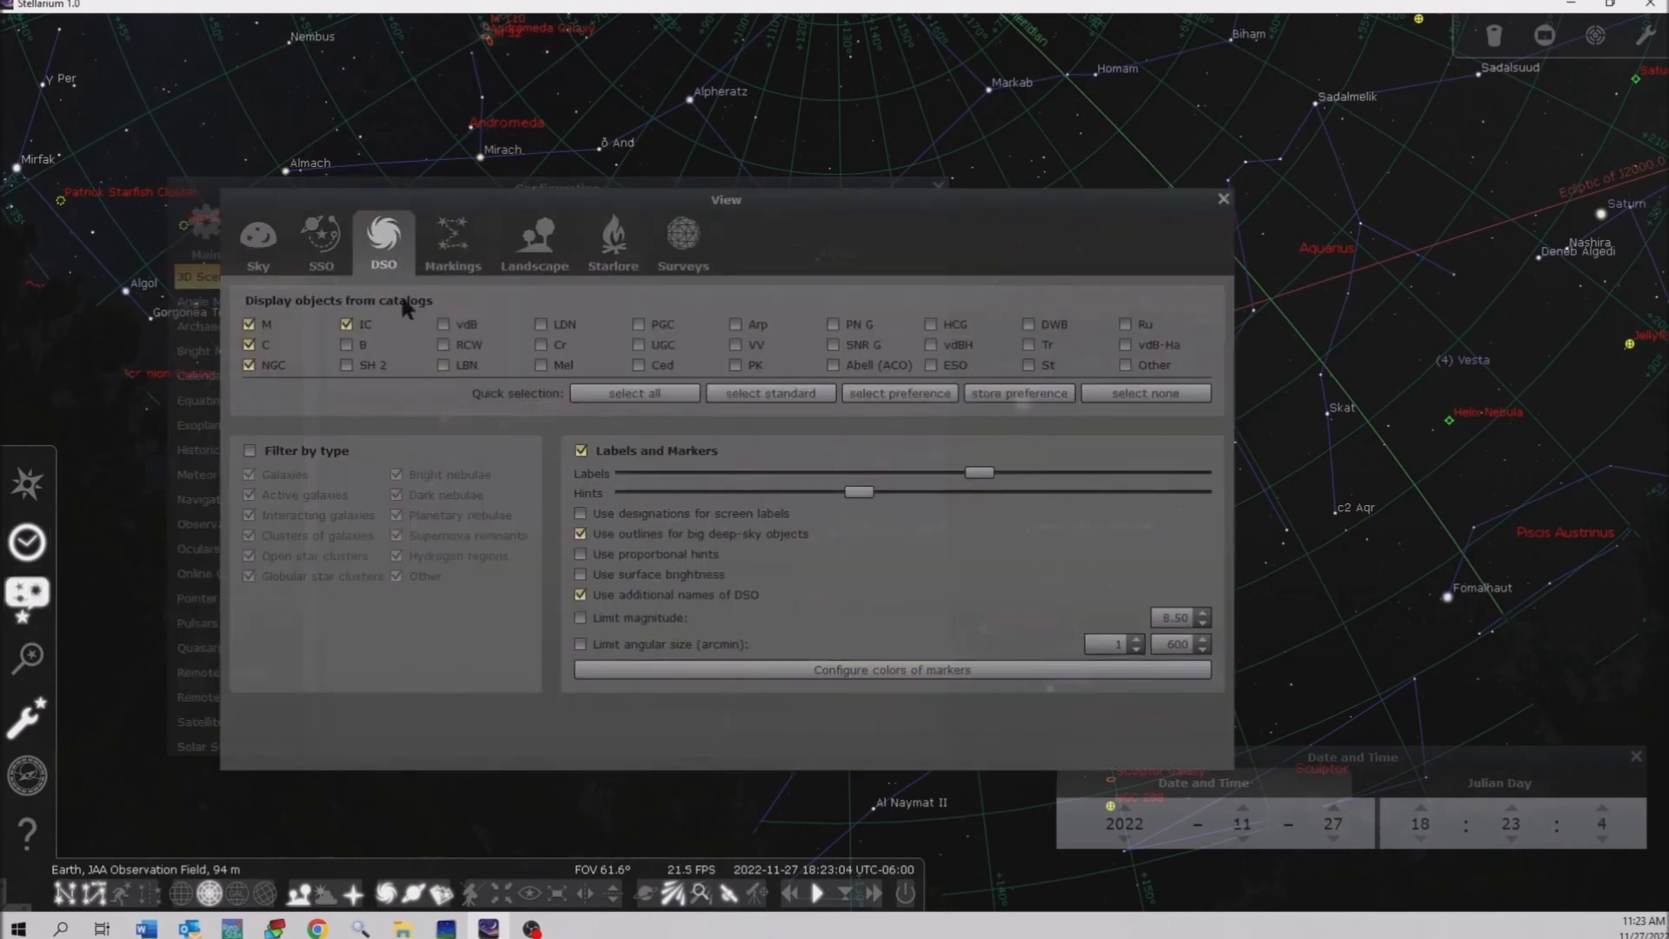
left_click(547, 248)
left_click(452, 239)
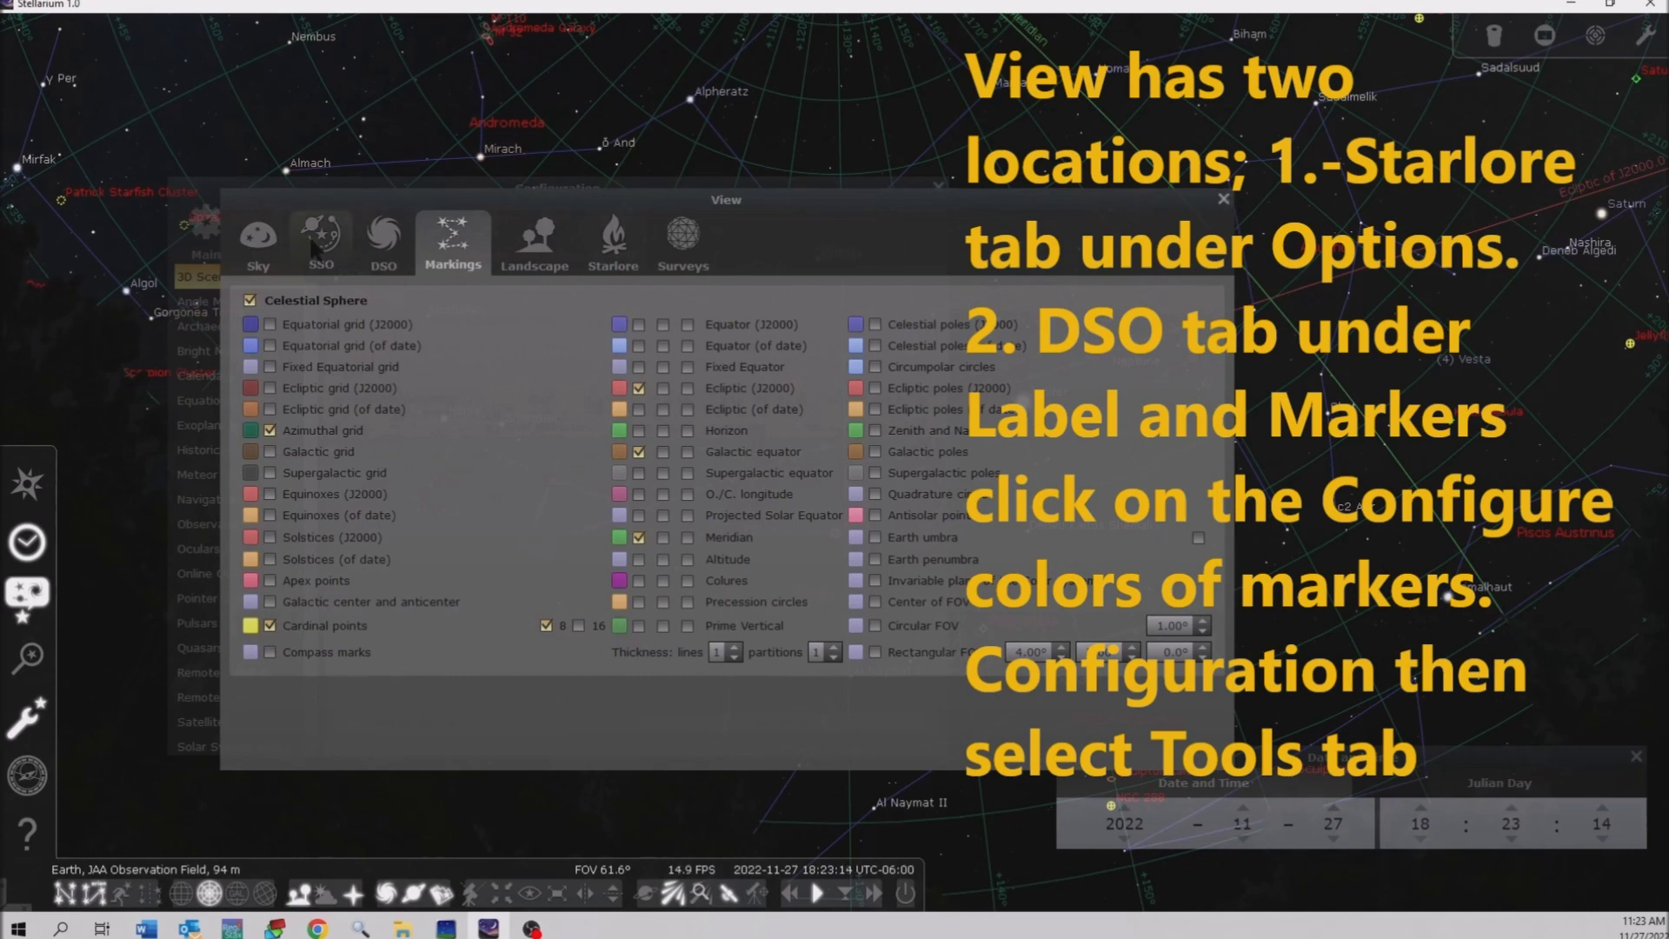
left_click(382, 248)
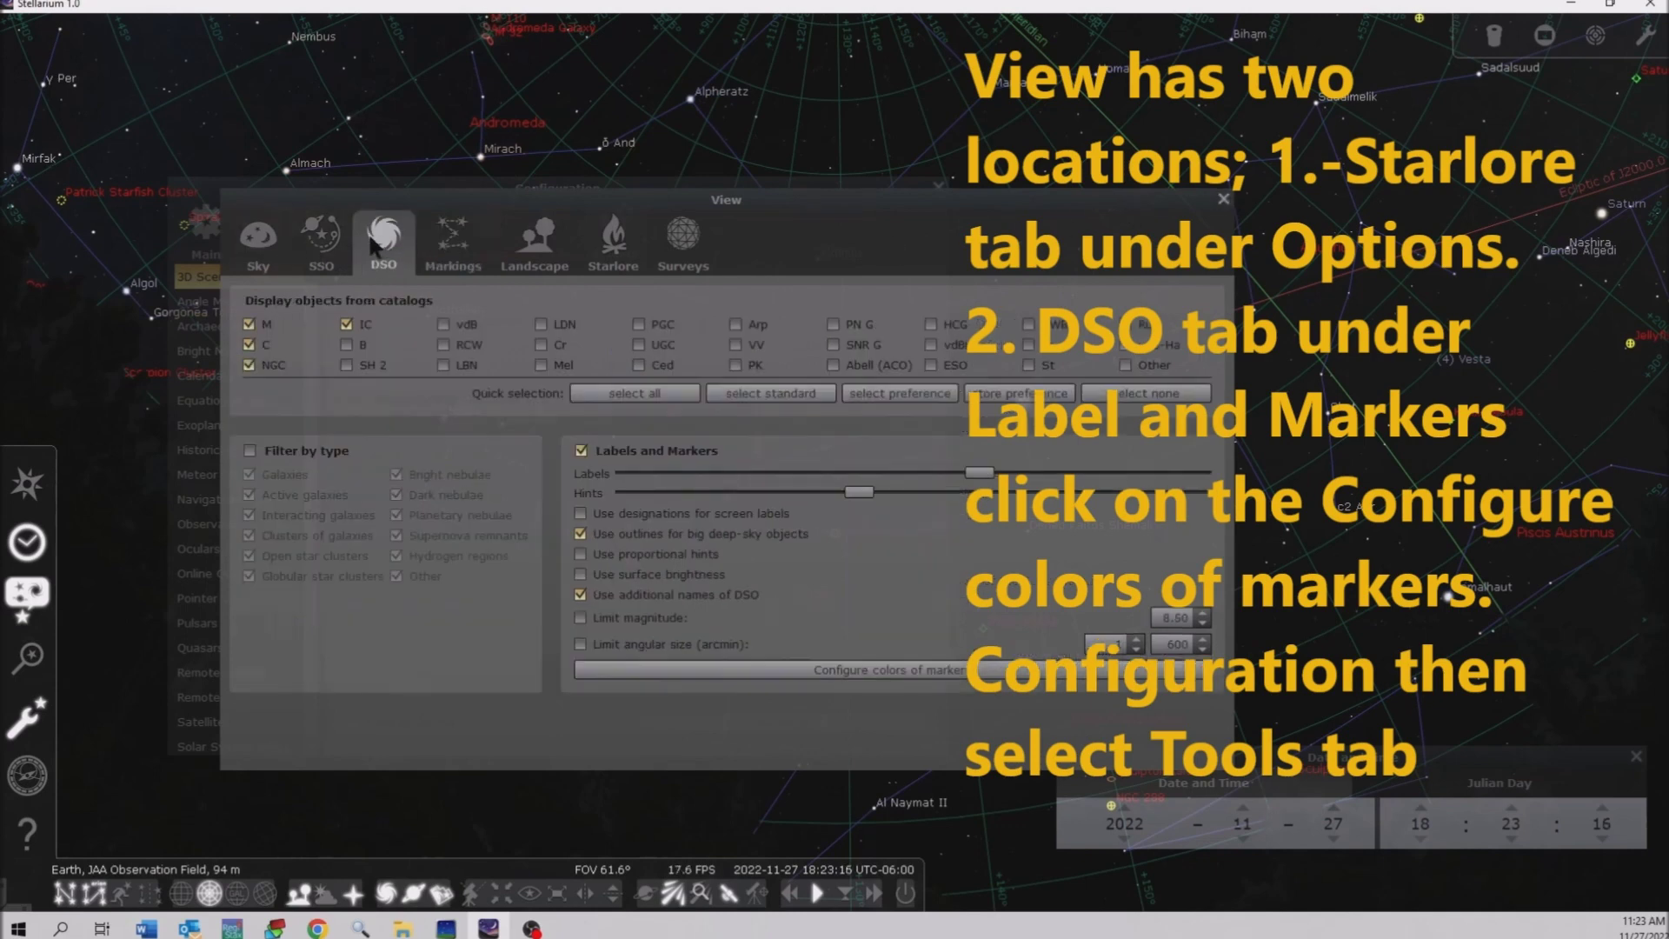
left_click(323, 246)
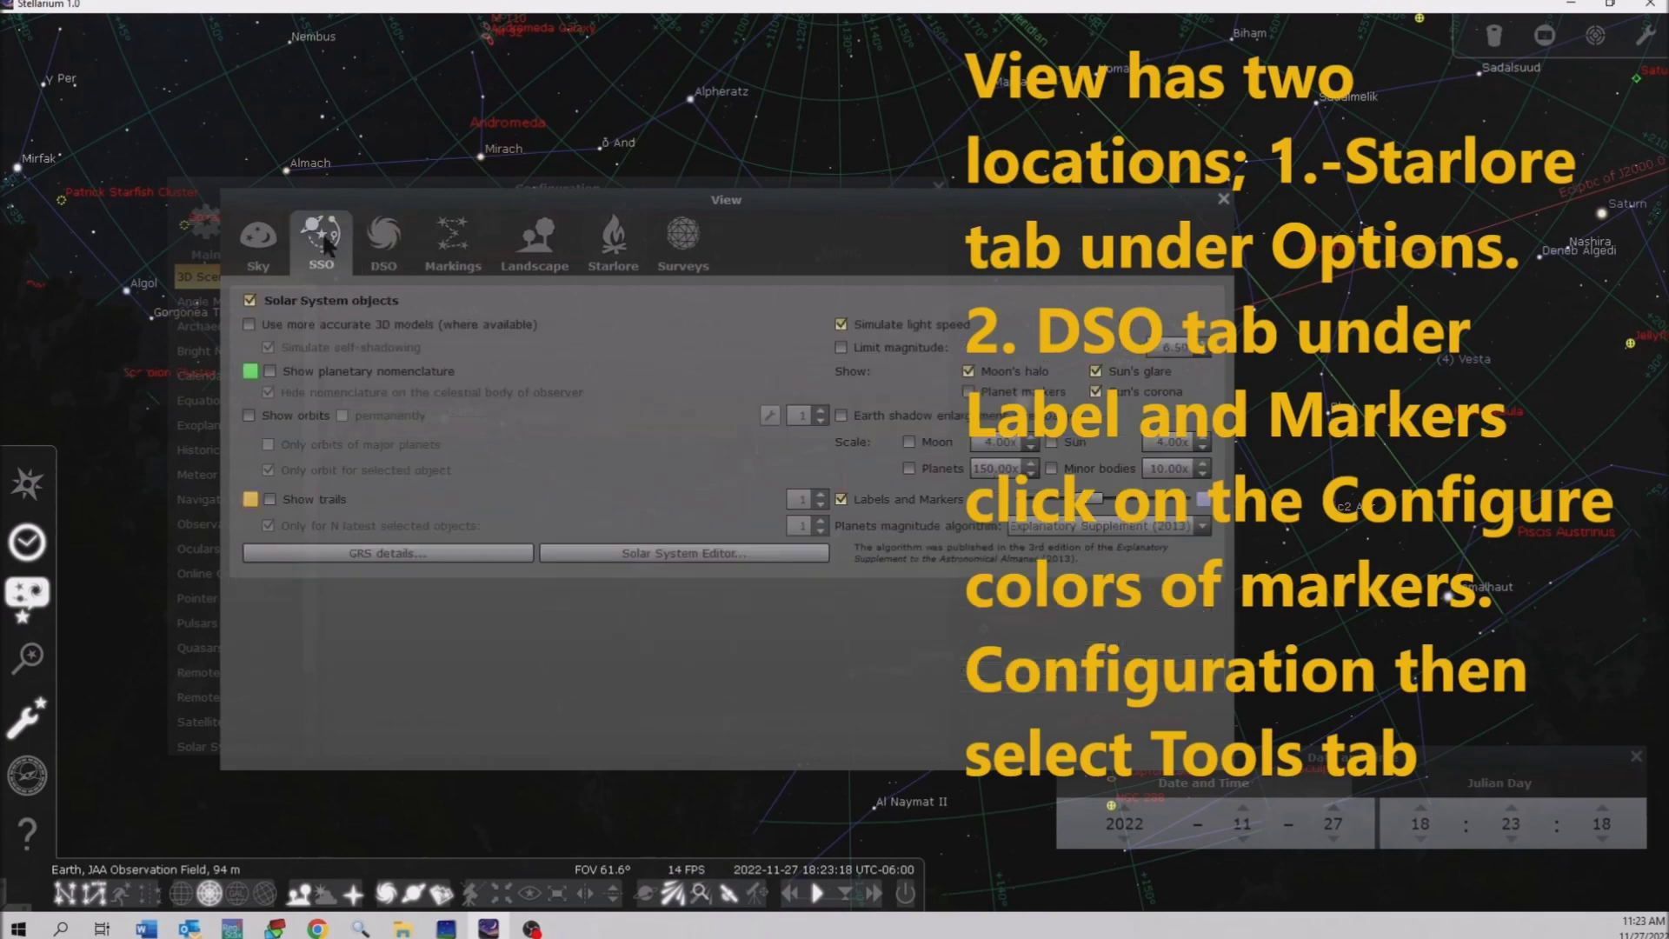
left_click(265, 244)
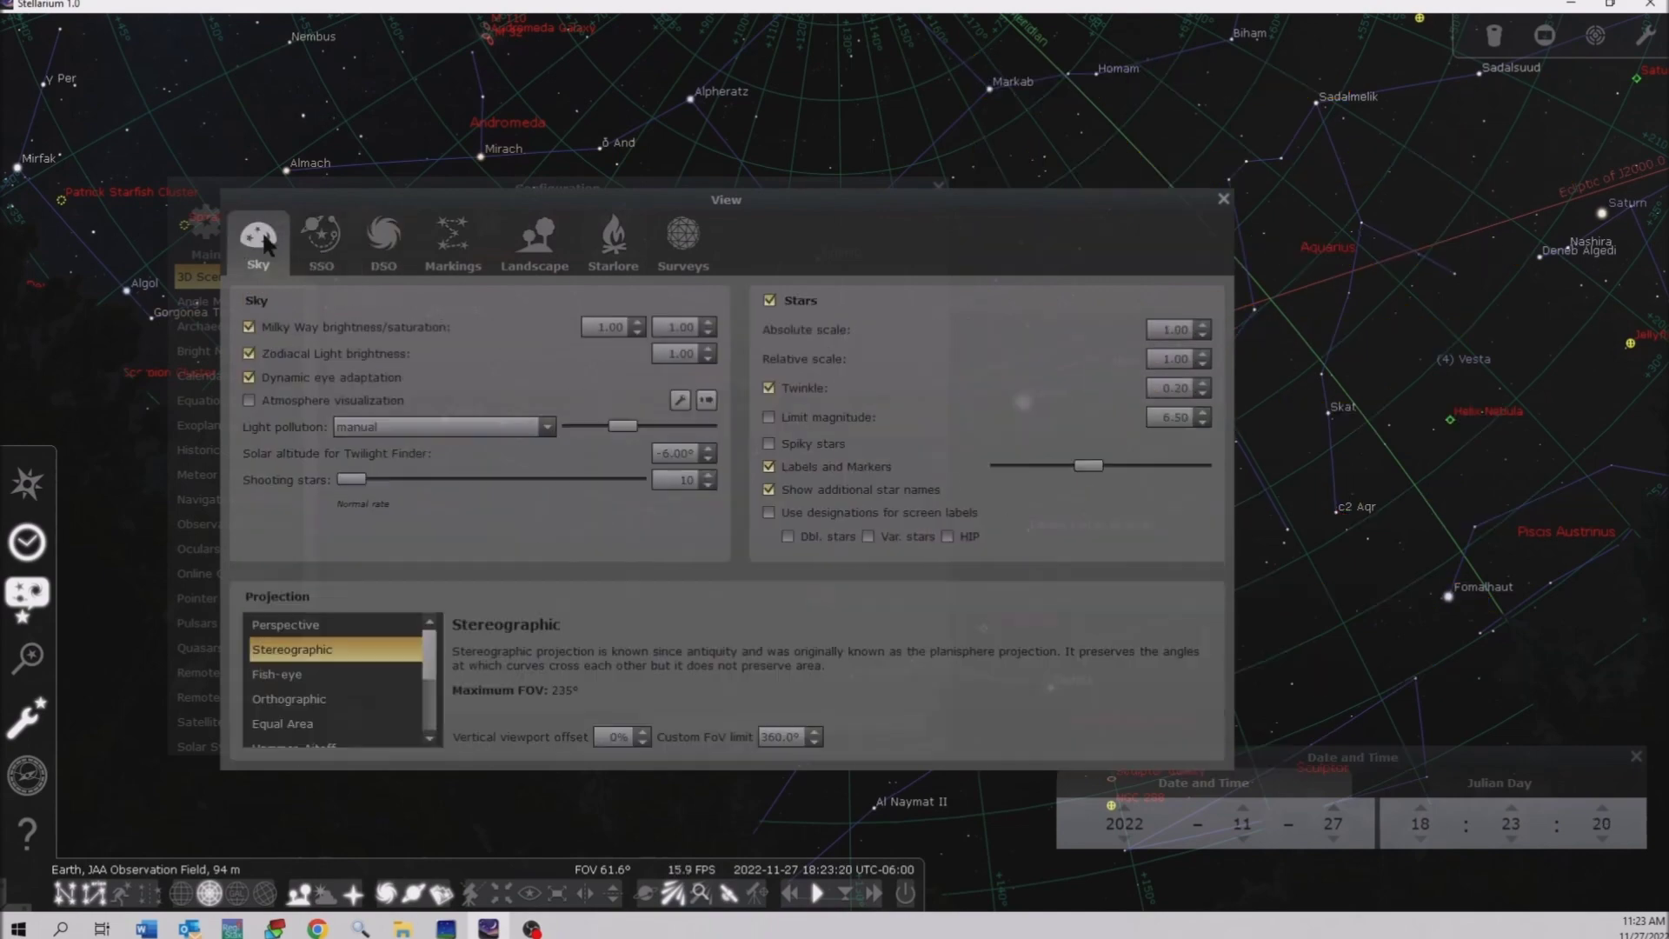
left_click(1222, 200)
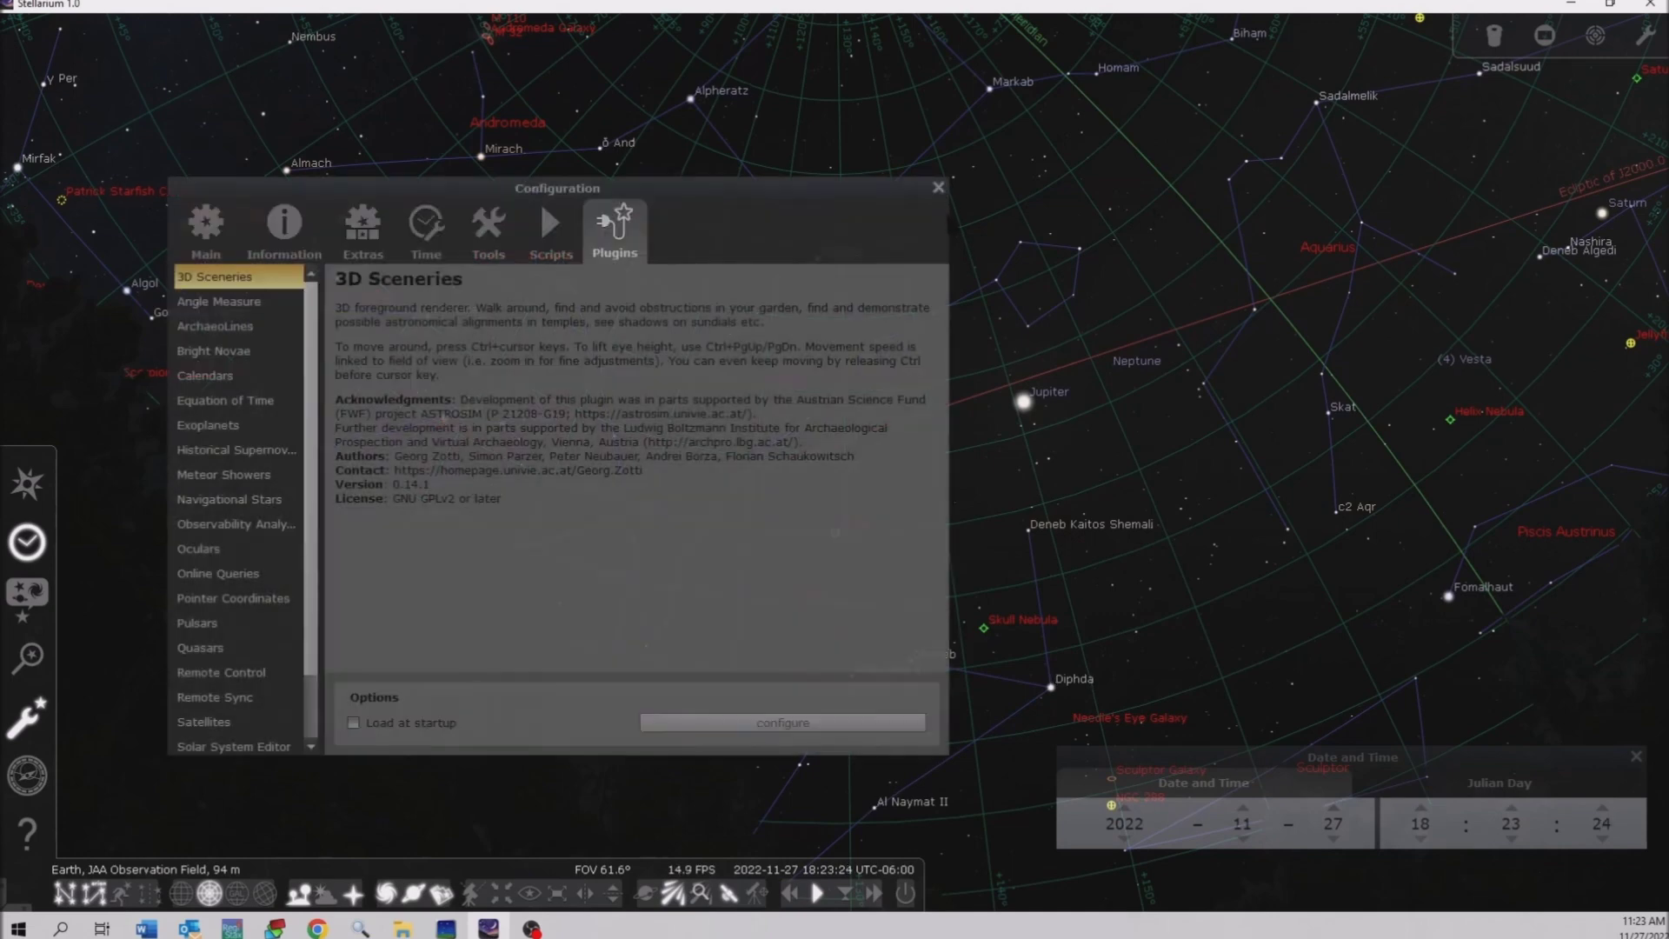
left_click(938, 187)
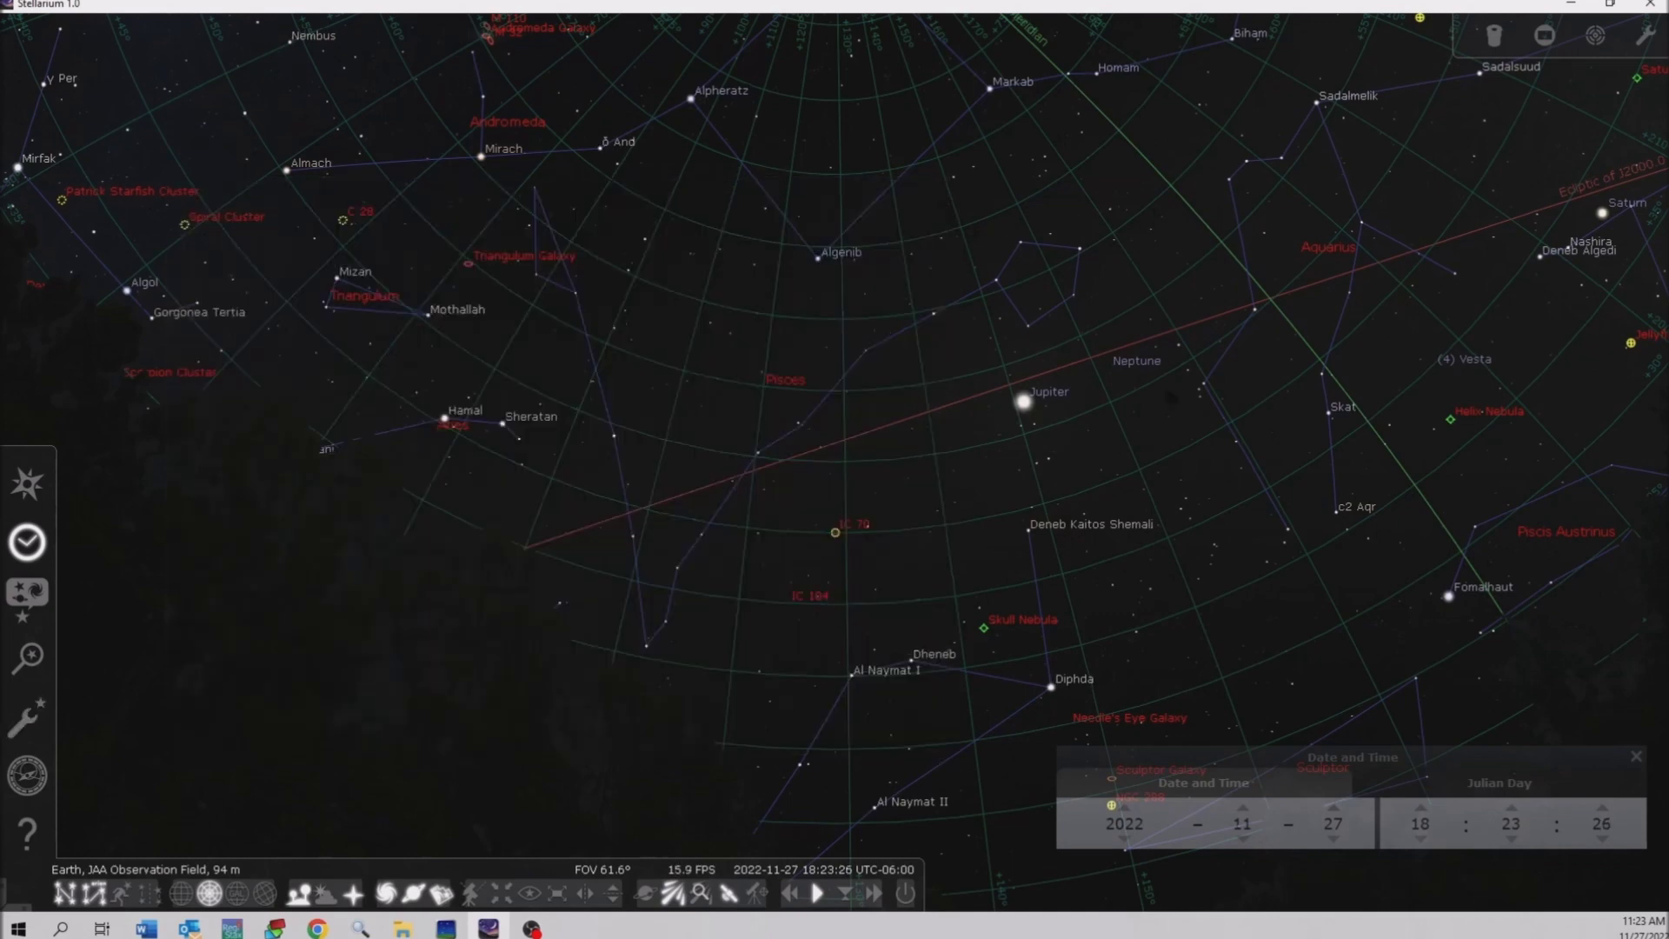
Step: Survey the sky from Jupiter round to Vega and Deneb in the west, widening the field of view to 120°
left_click_drag(1268, 472, 680, 463)
left_click_drag(1231, 415, 938, 440)
left_click_drag(1084, 327, 387, 361)
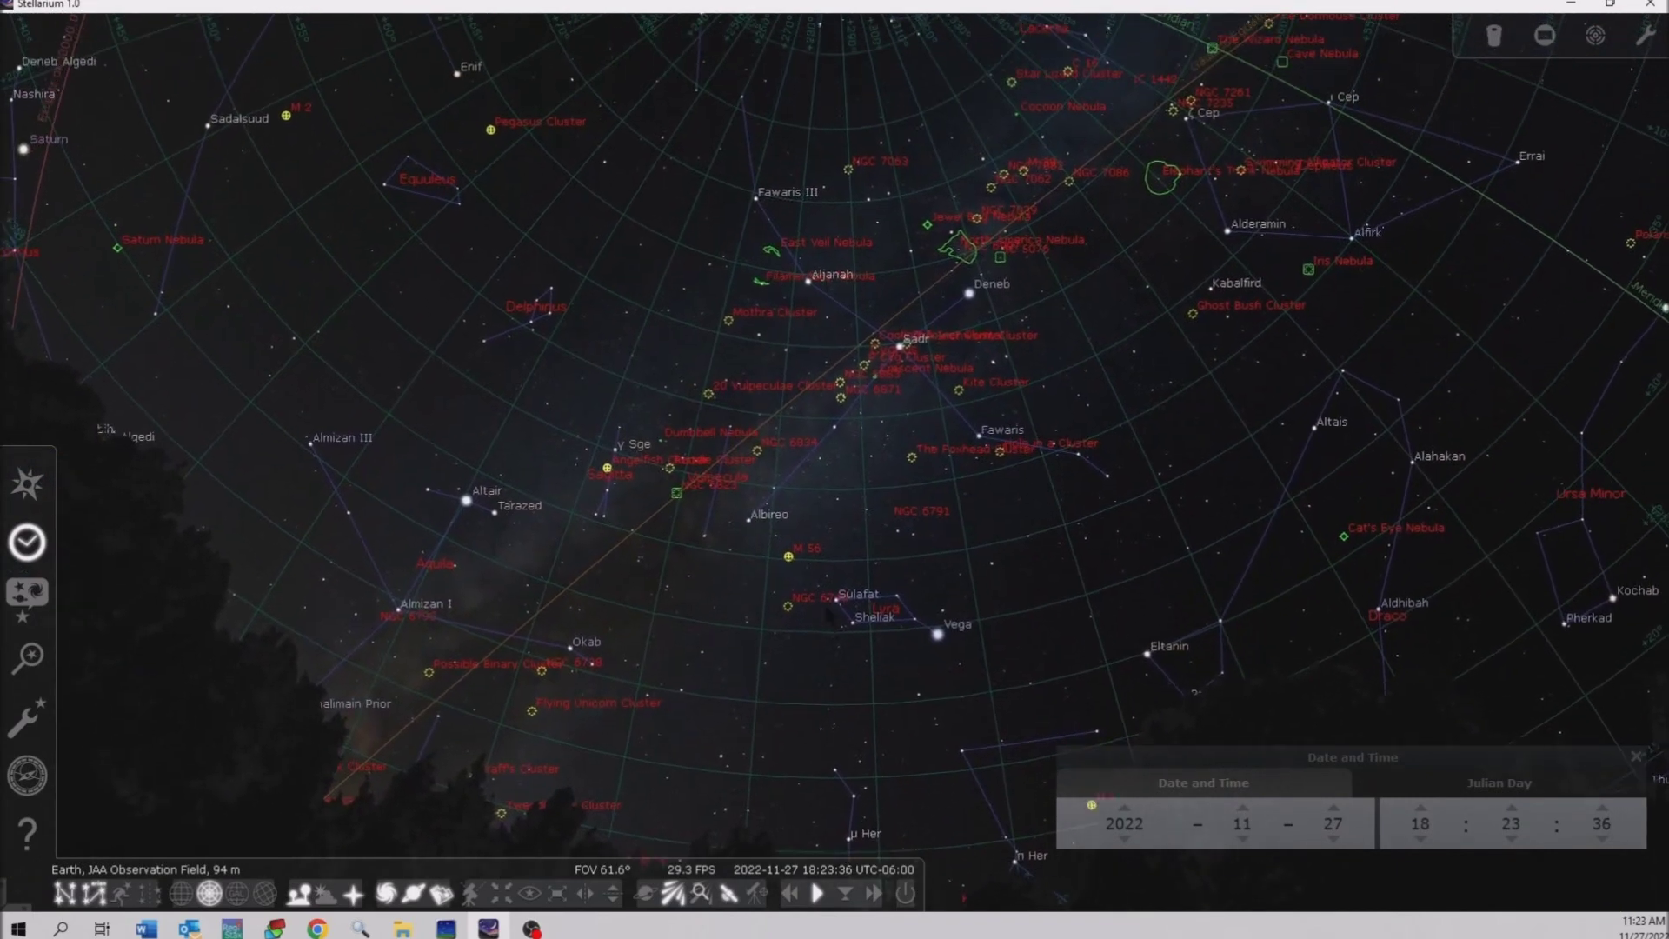
scroll(832, 557, "down", 5)
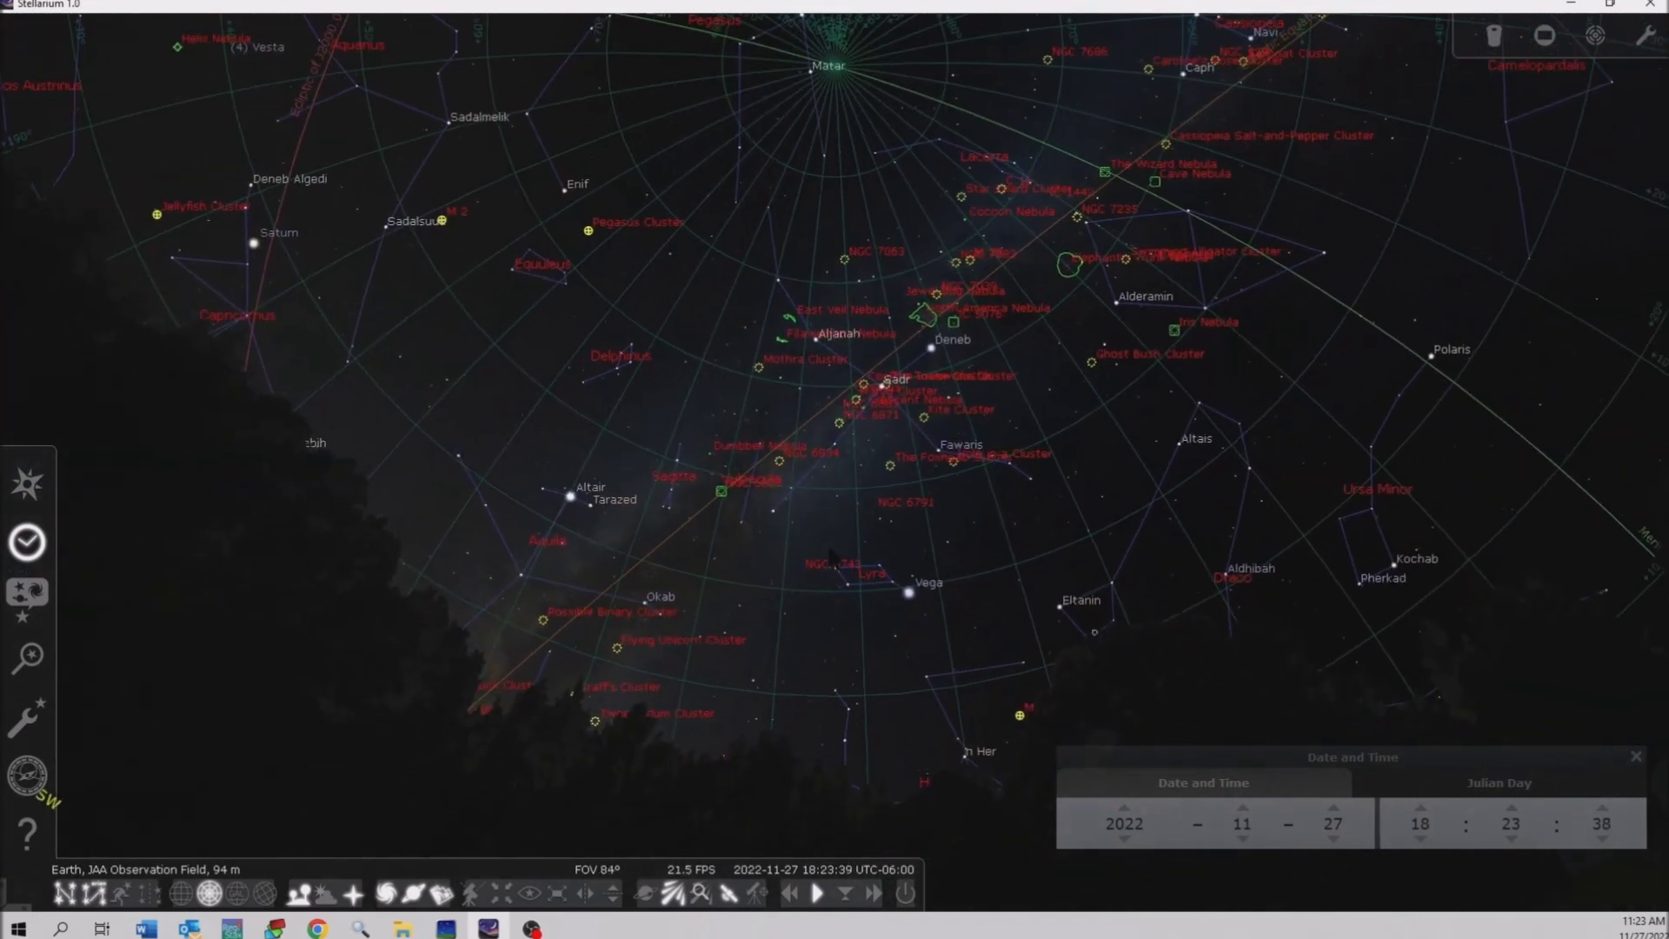
scroll(883, 468, "down", 2)
left_click_drag(883, 467, 857, 604)
scroll(857, 604, "down", 4)
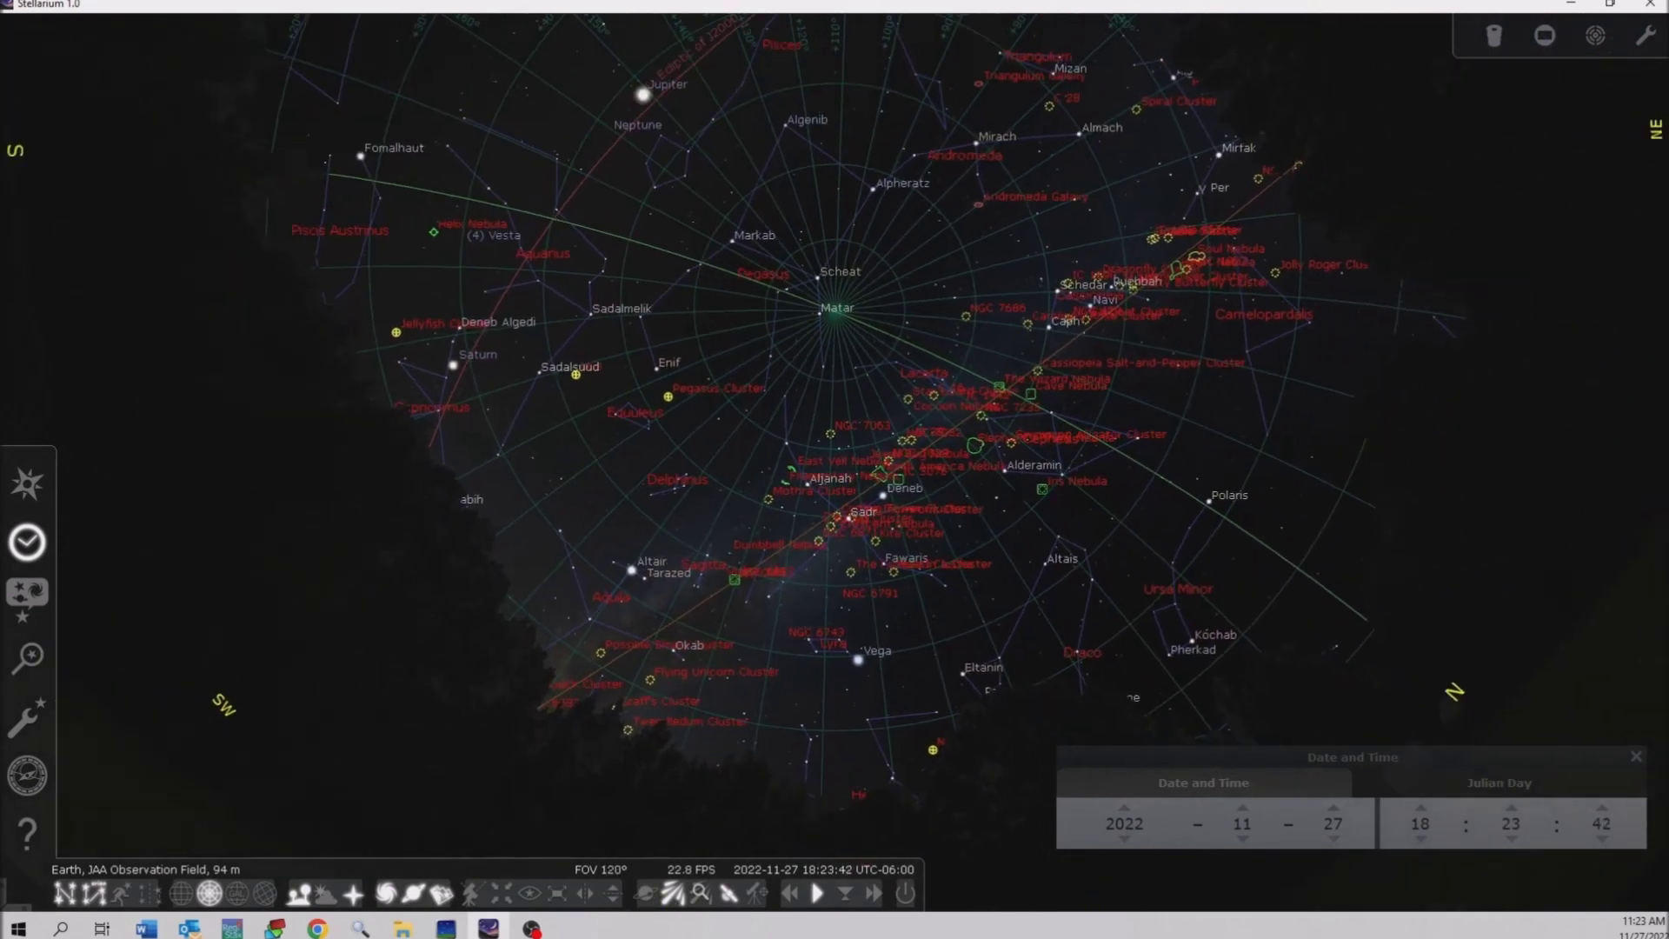
Step: Widen the sky view to 167°, zoom in to 26.8°, and select the Elephant's Trunk Nebula in Cepheus
left_click_drag(1045, 351, 1083, 512)
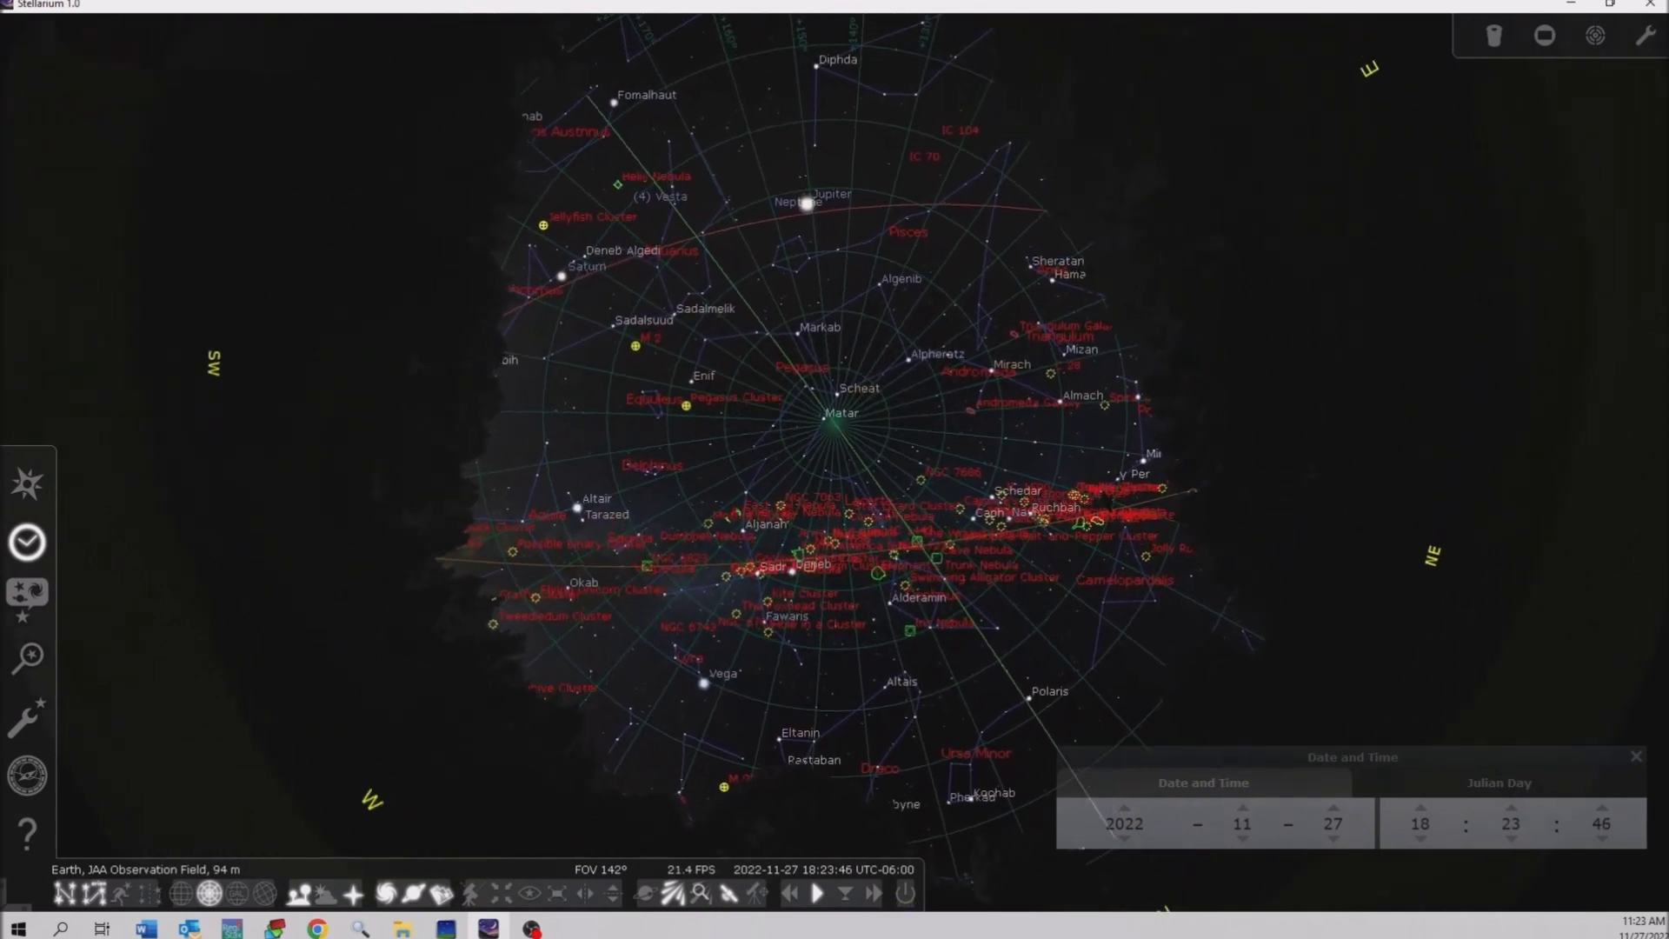
scroll(835, 469, "down", 3)
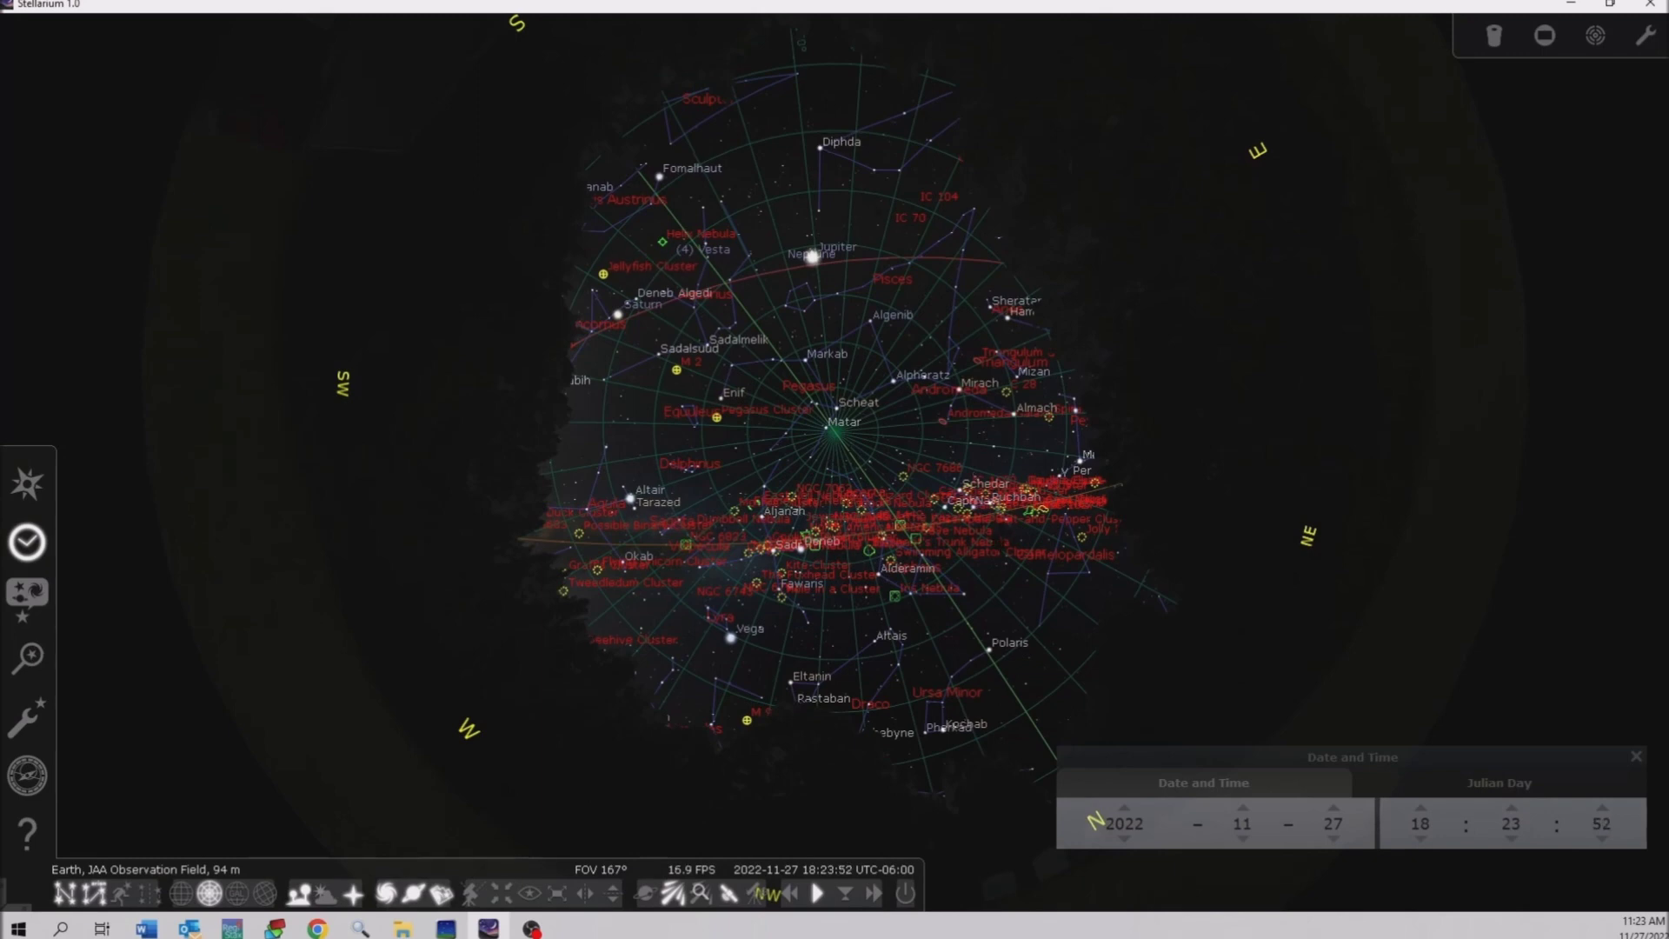
scroll(834, 434, "up", 6)
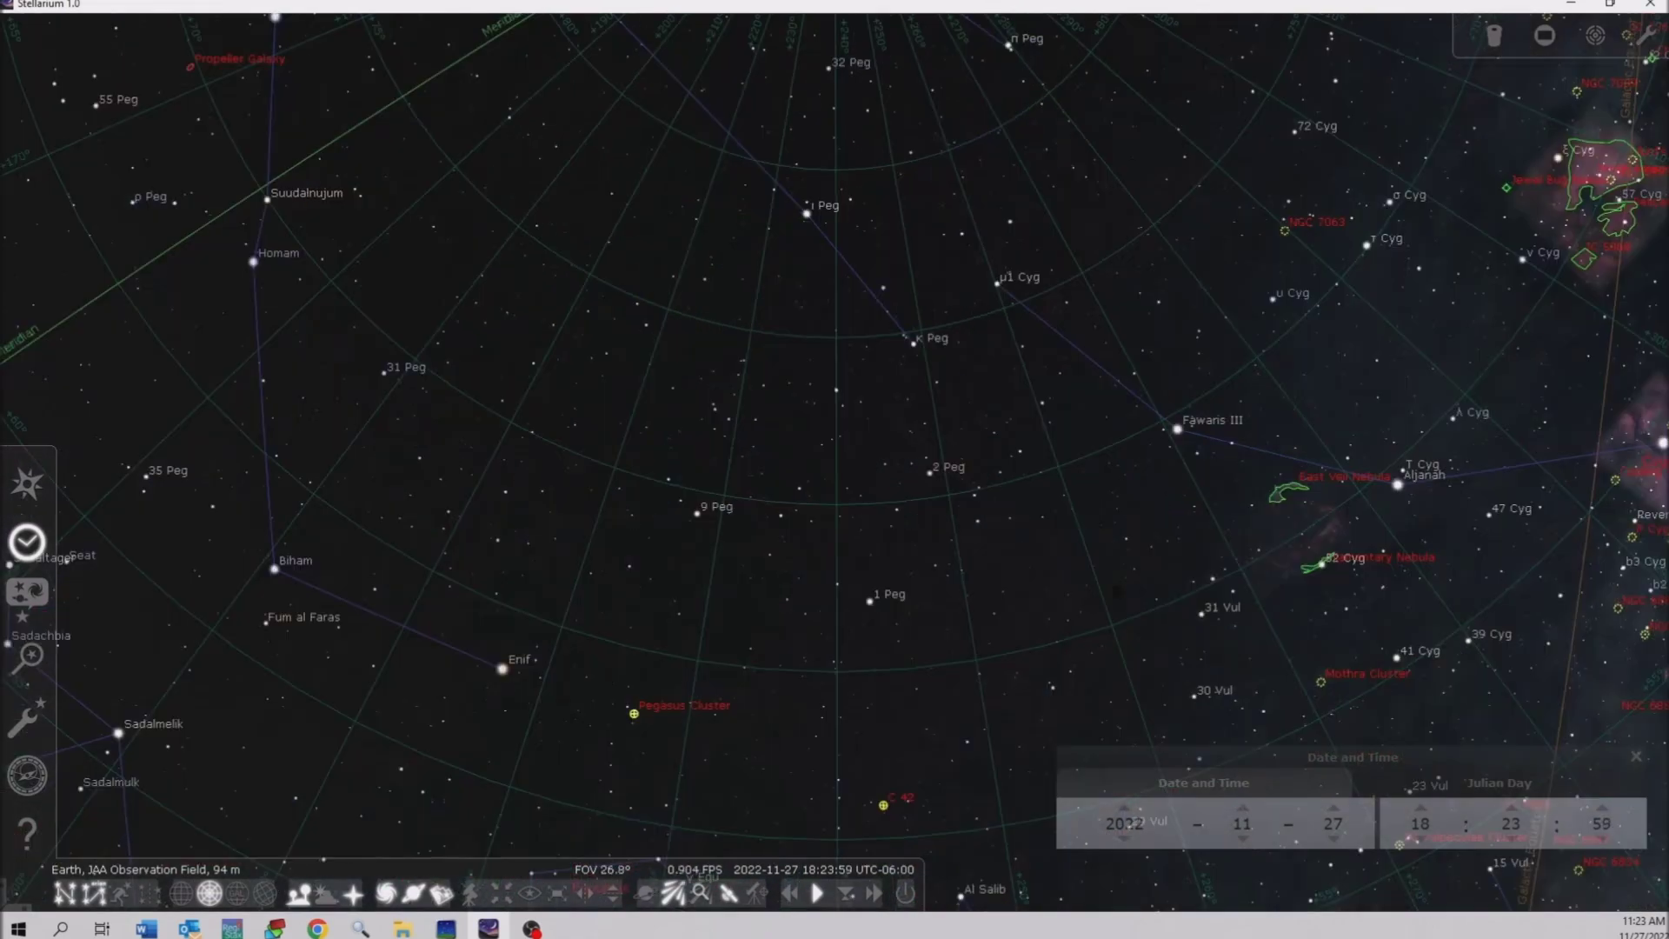
left_click_drag(1177, 428, 742, 330)
left_click_drag(1259, 482, 365, 274)
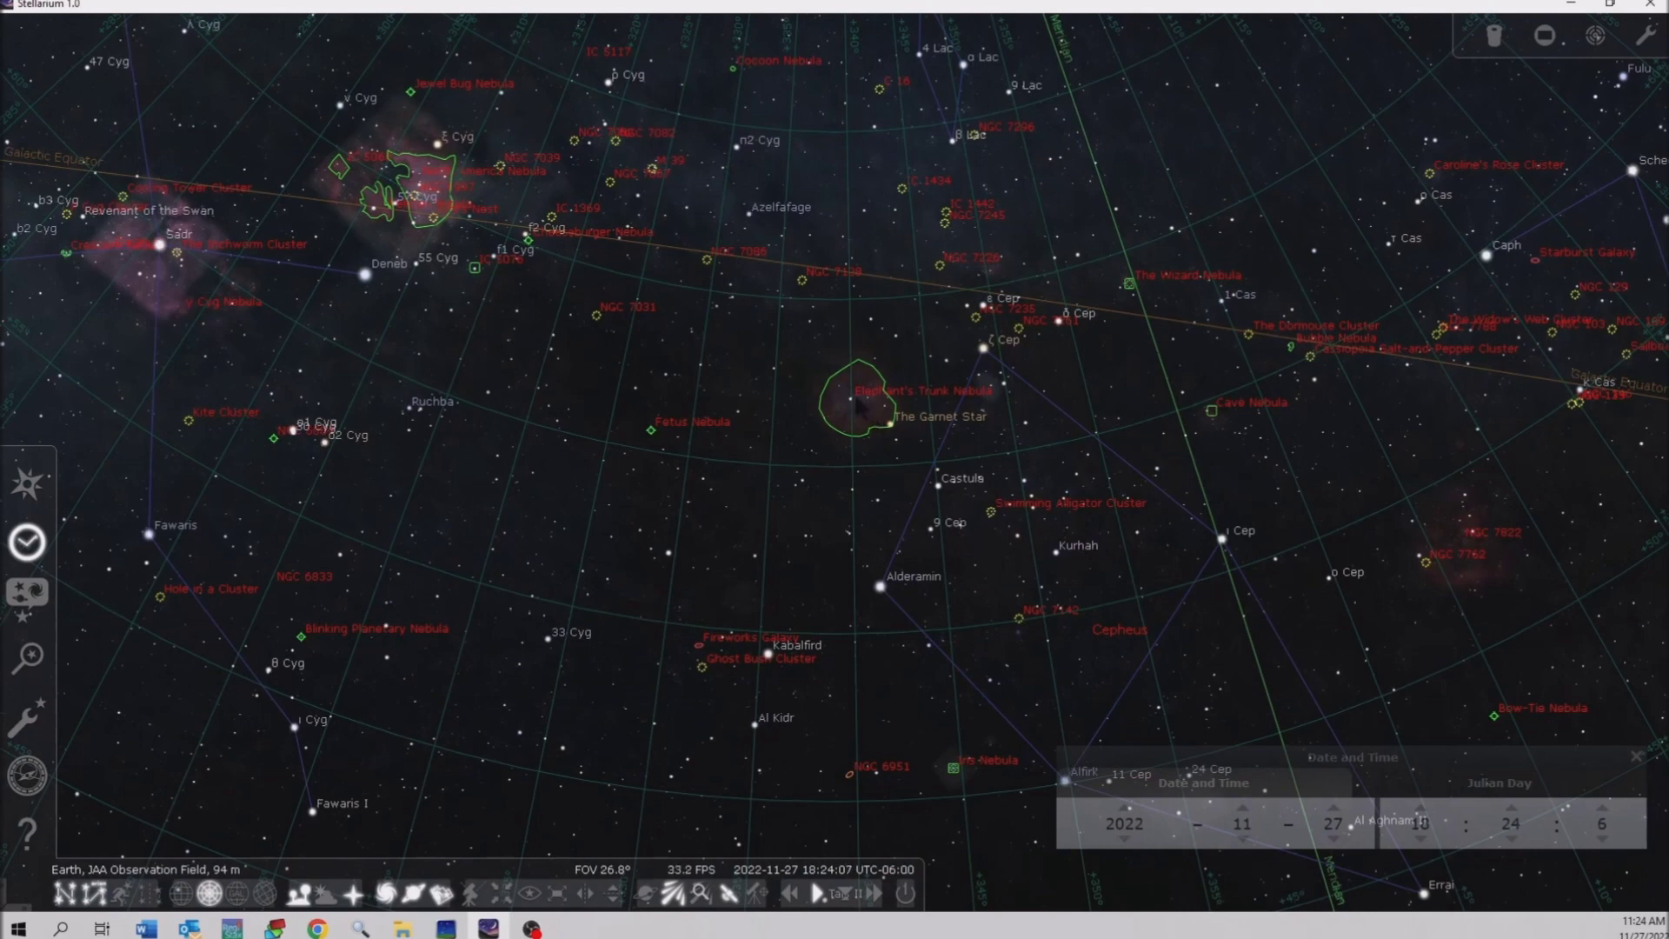
left_click(882, 417)
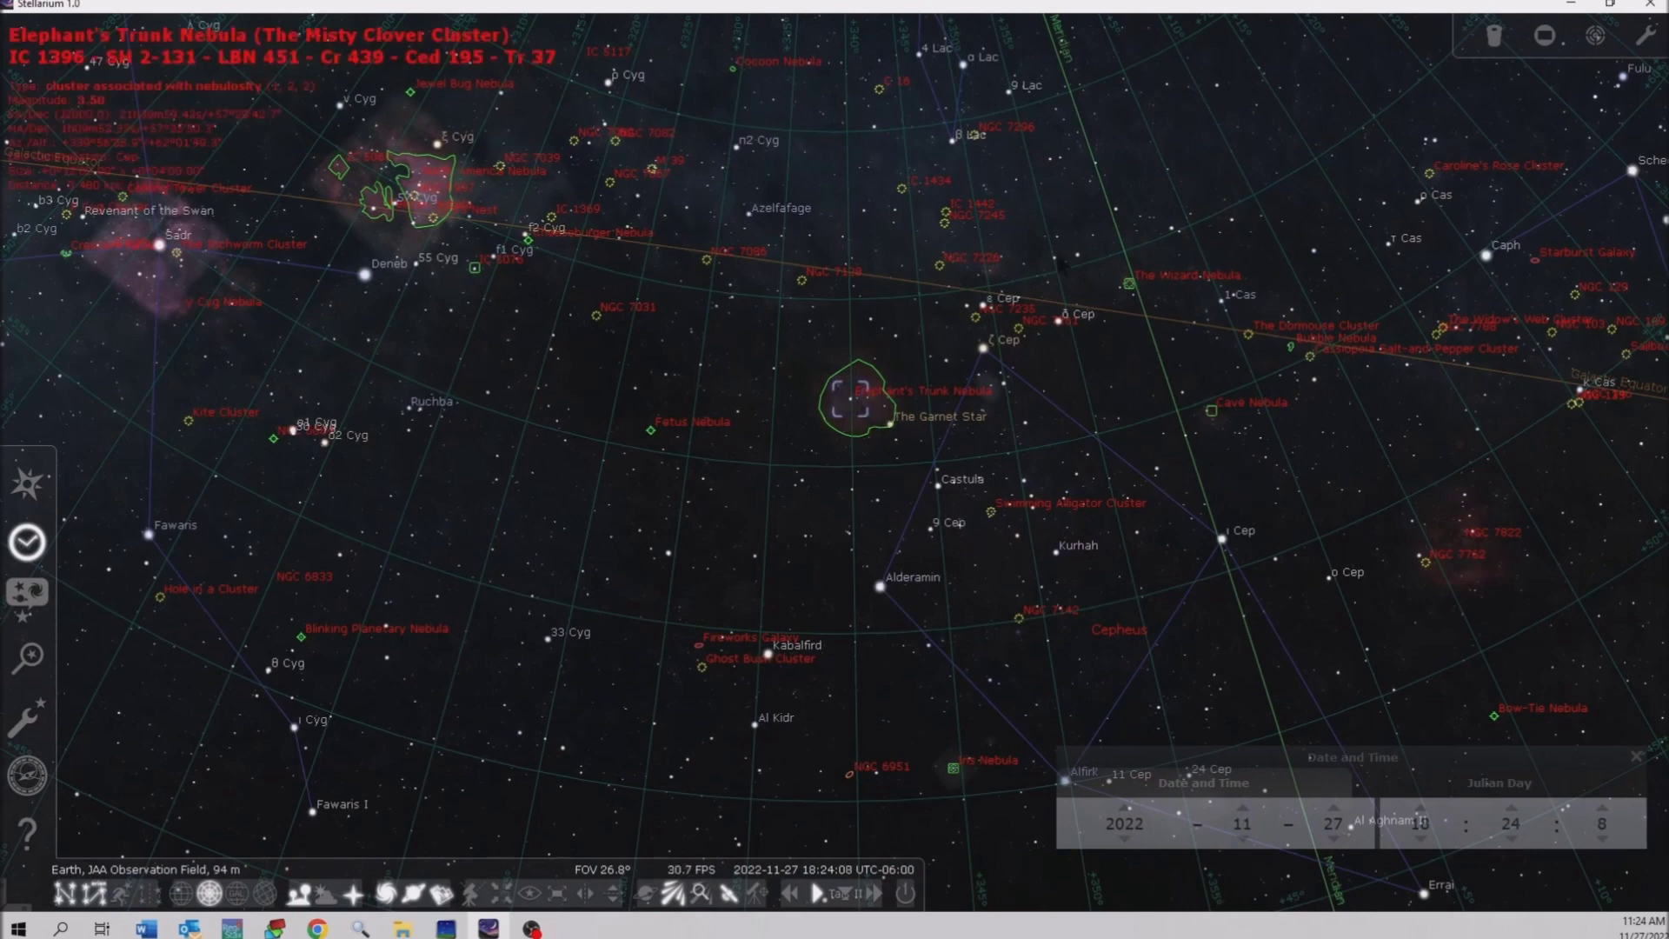
Step: Check the general Oculars settings, close them, and show the camera sensor frame around the Elephant's Trunk Nebula
left_click(1646, 35)
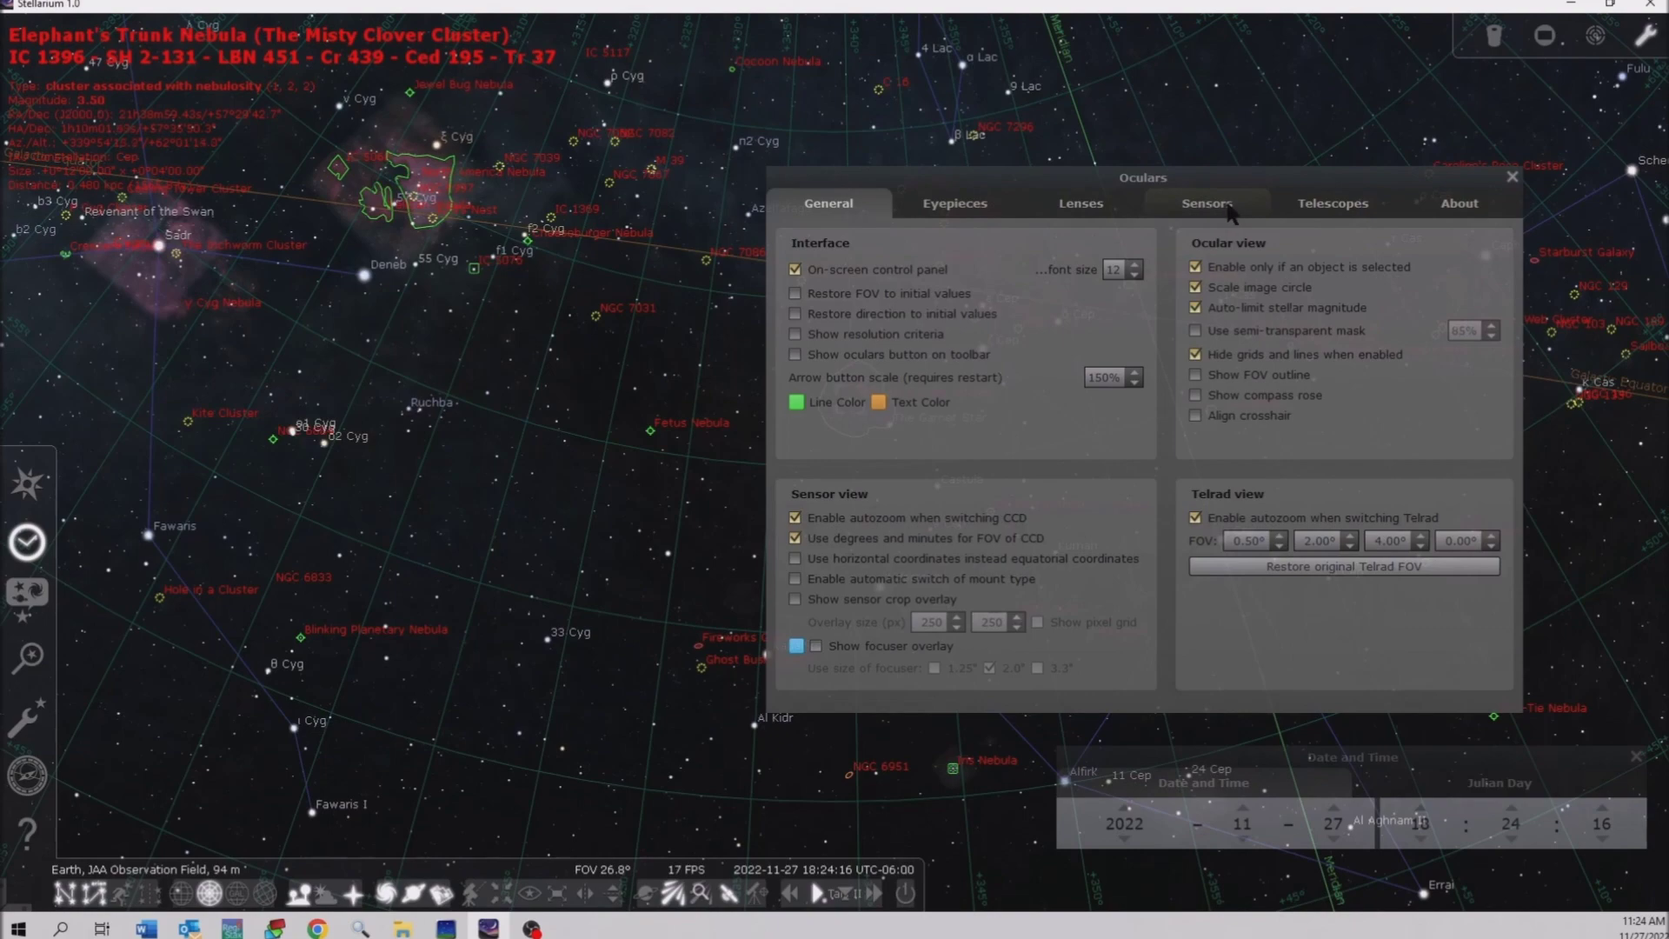
left_click(1511, 179)
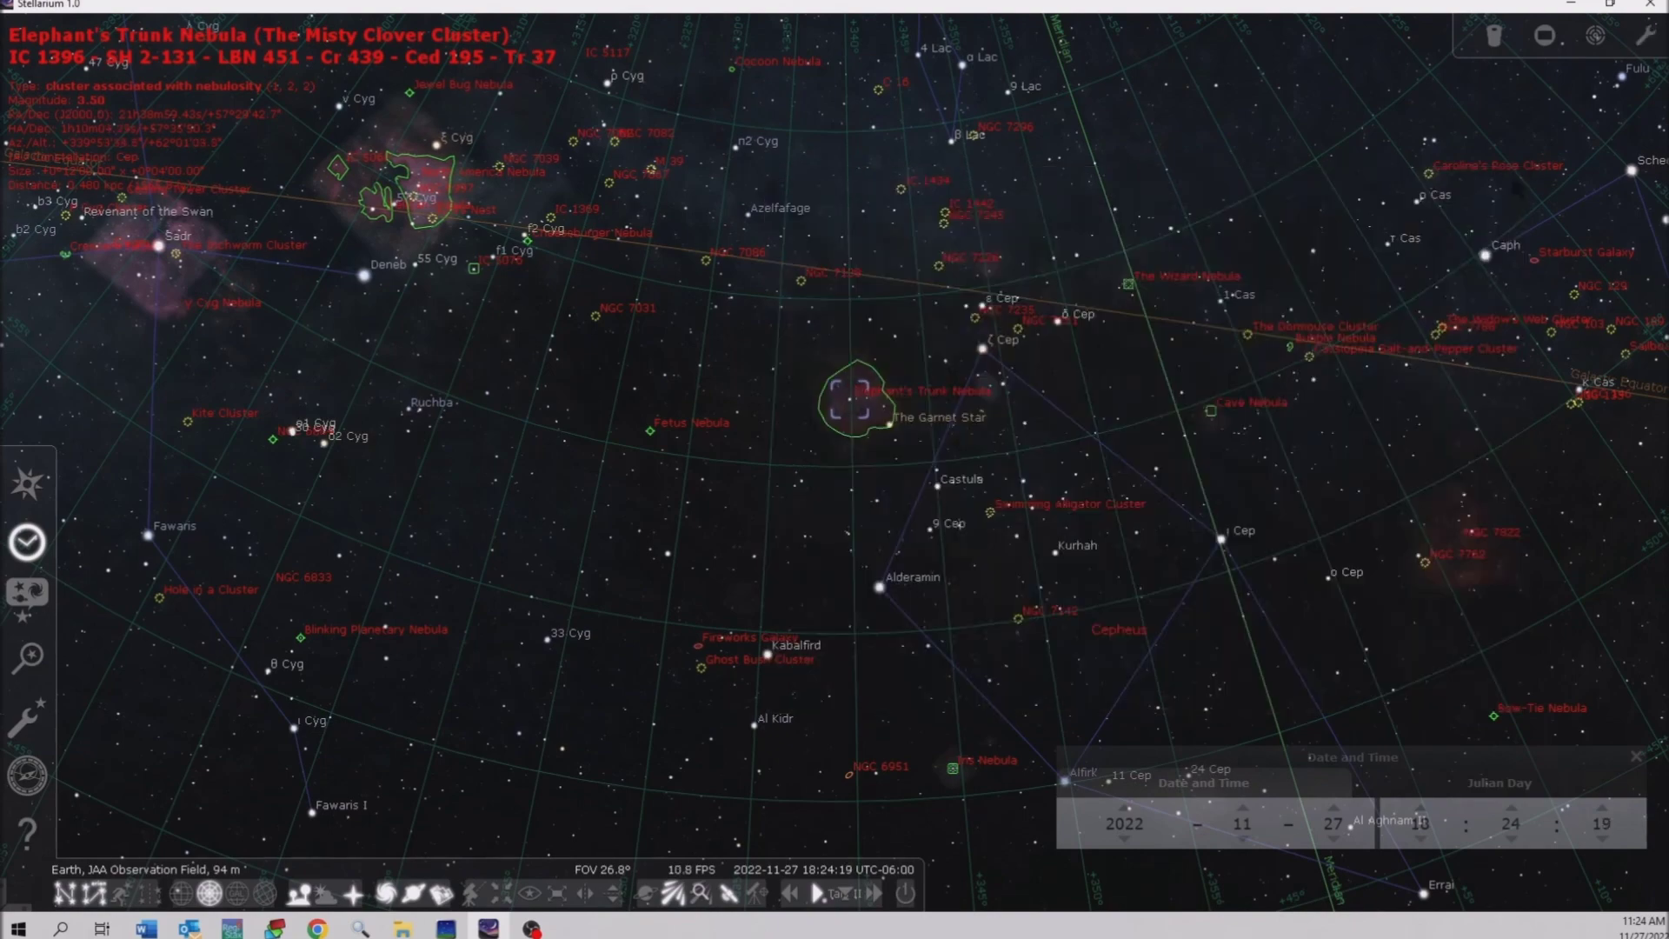
left_click(1544, 44)
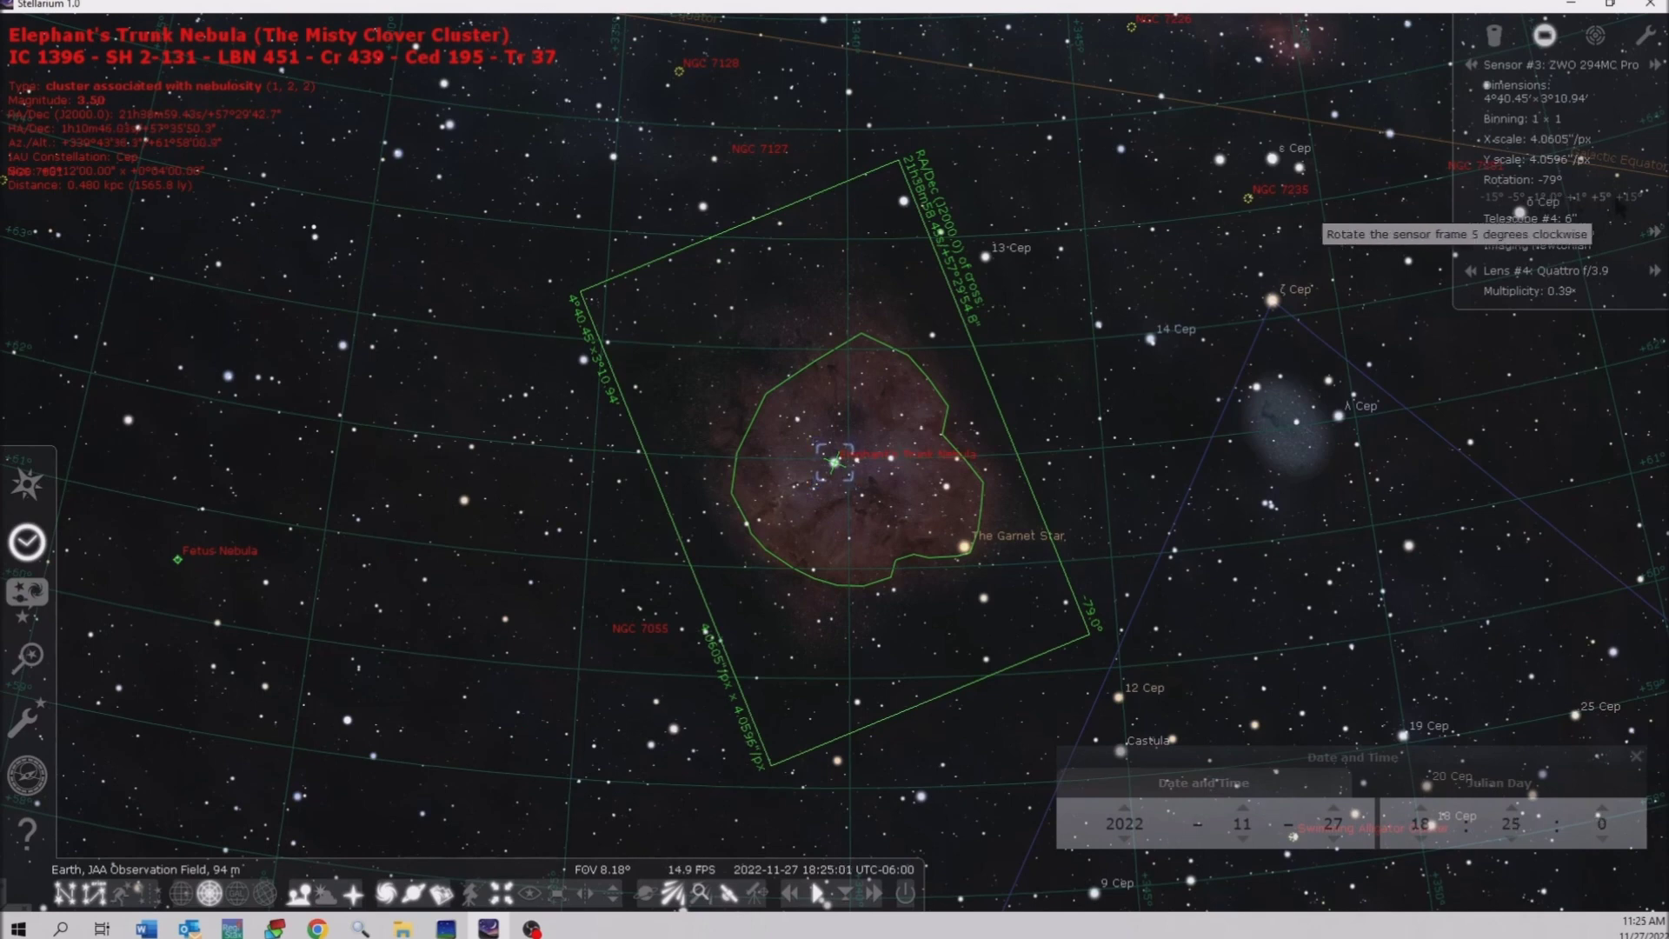
Step: Try rotating the sensor frame by +15° twice and turn it back to -79°
left_click(1633, 203)
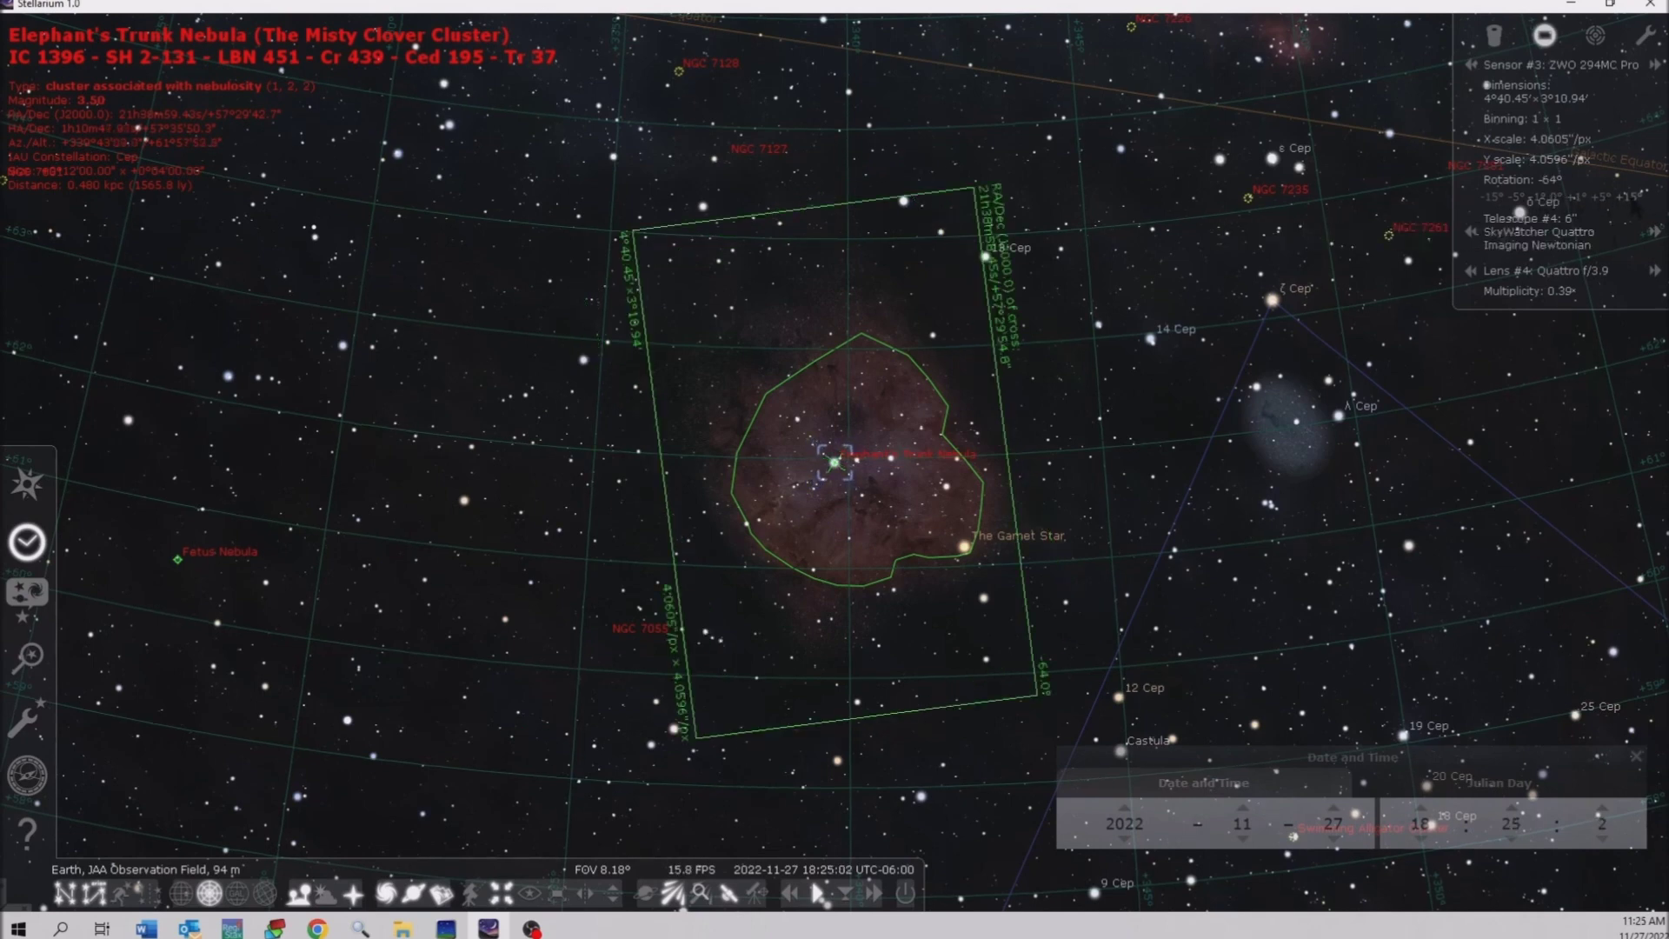
left_click(1634, 204)
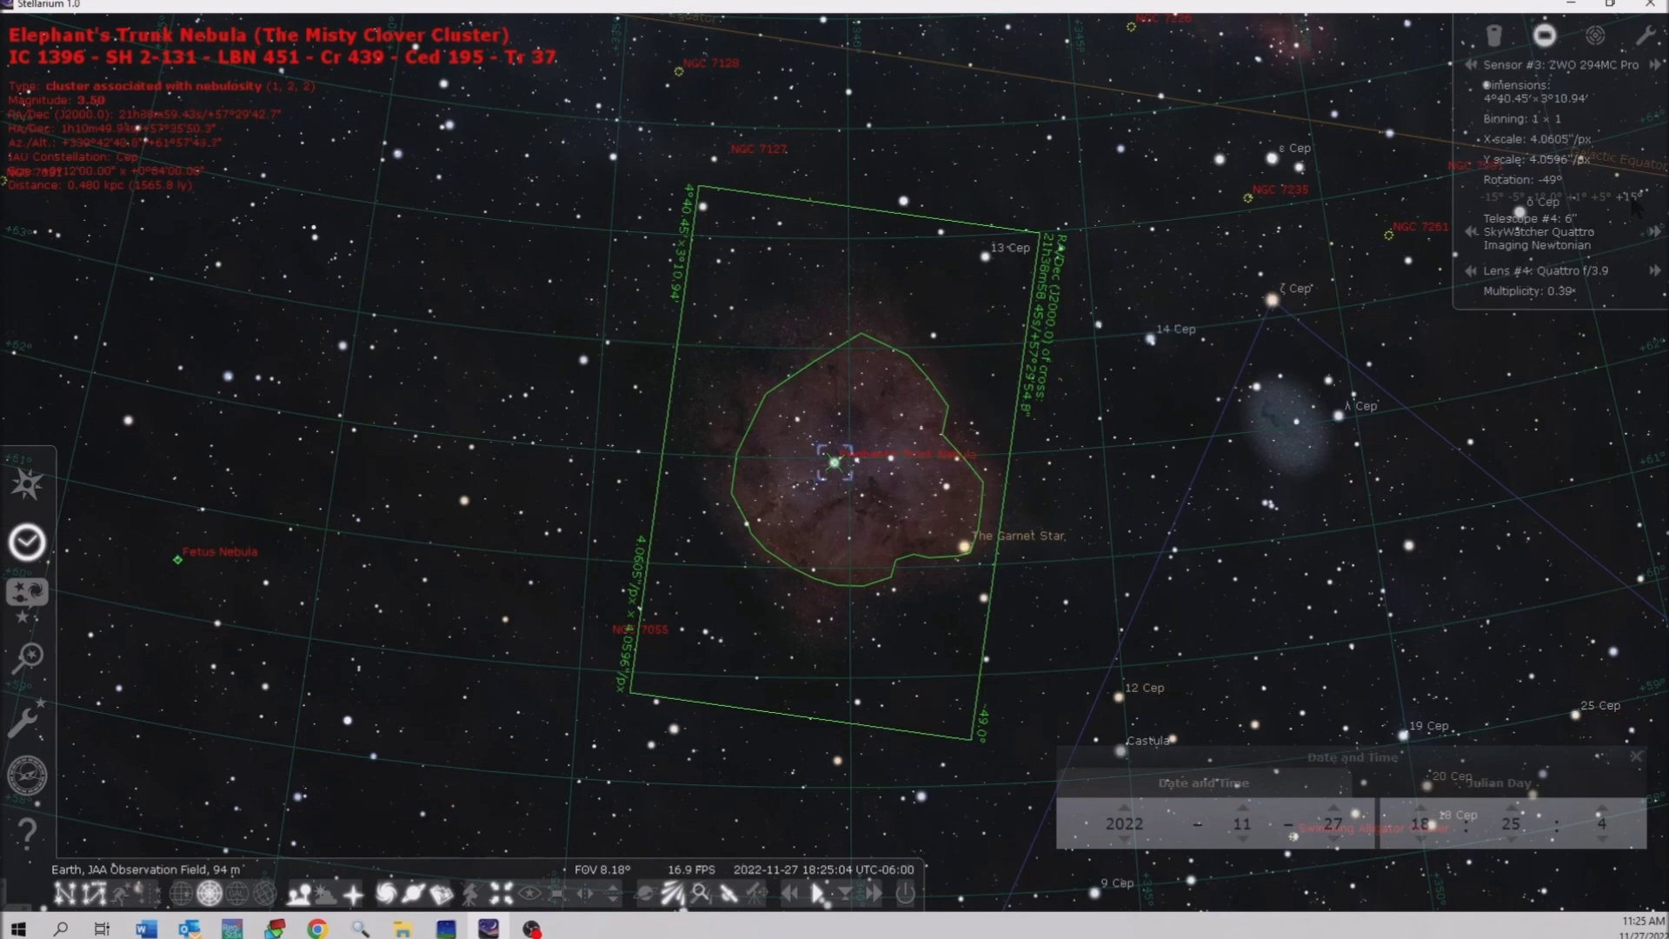
left_click(1497, 200)
left_click(1497, 200)
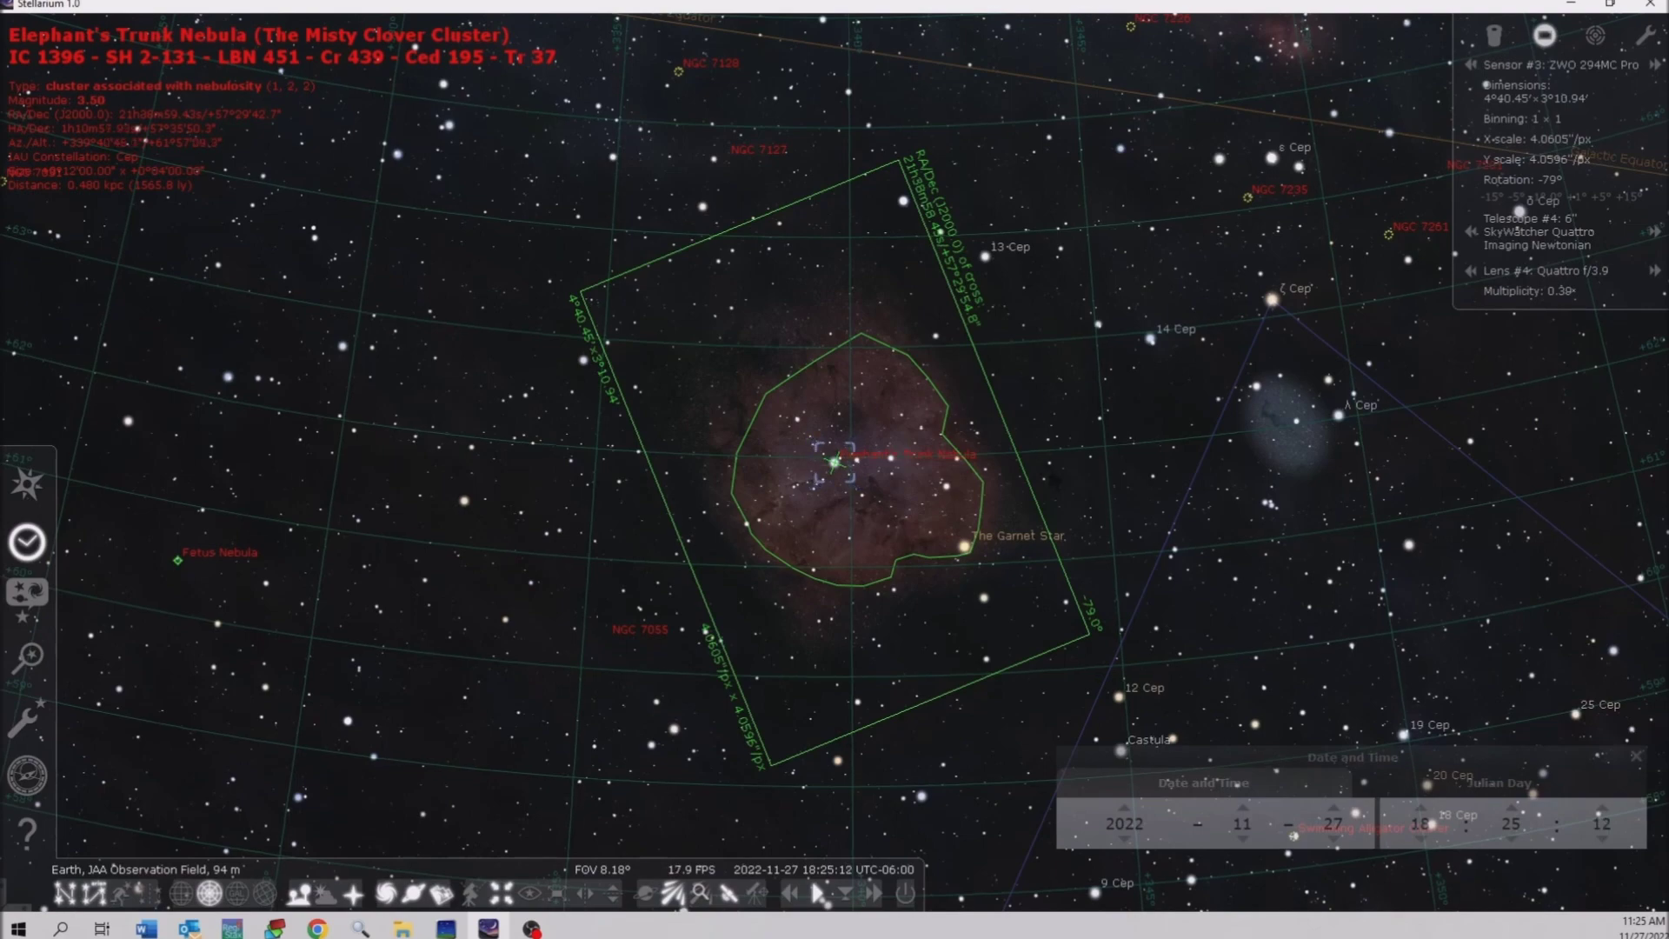
Step: Compare the nebula's framing with the Nikon Coolpix, Nikon D70, Canon 60Da and ZWO 120MCS sensors, returning to the ZWO 294MC Pro
scroll(834, 461, "down", 1)
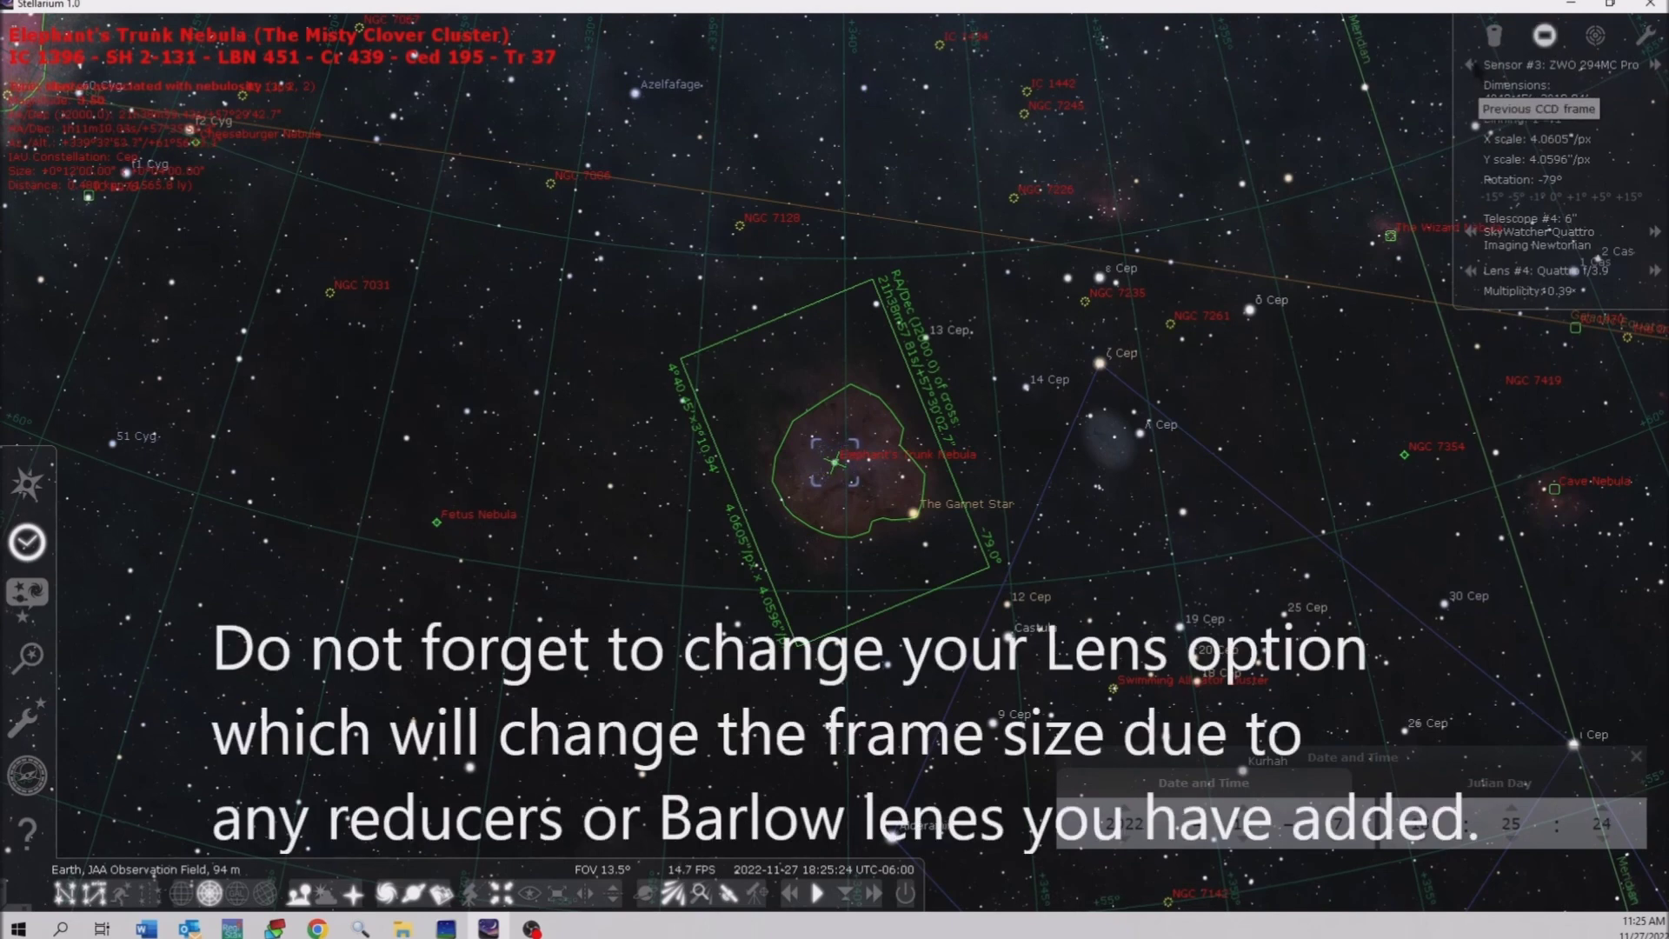
left_click(1469, 64)
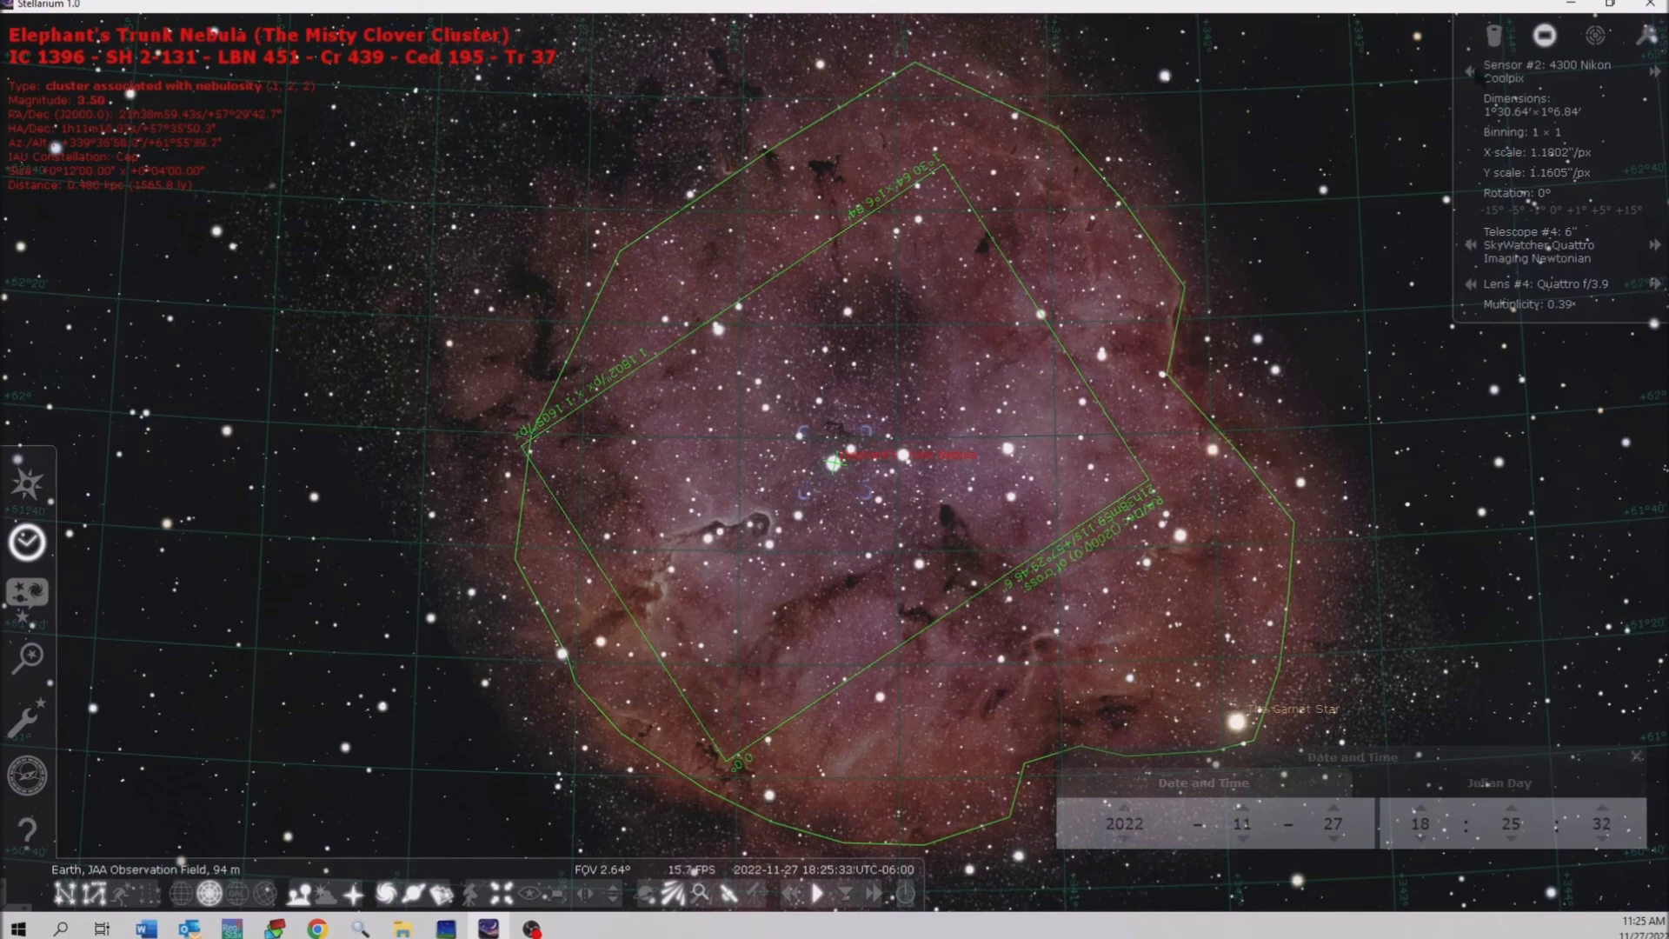
left_click(1470, 67)
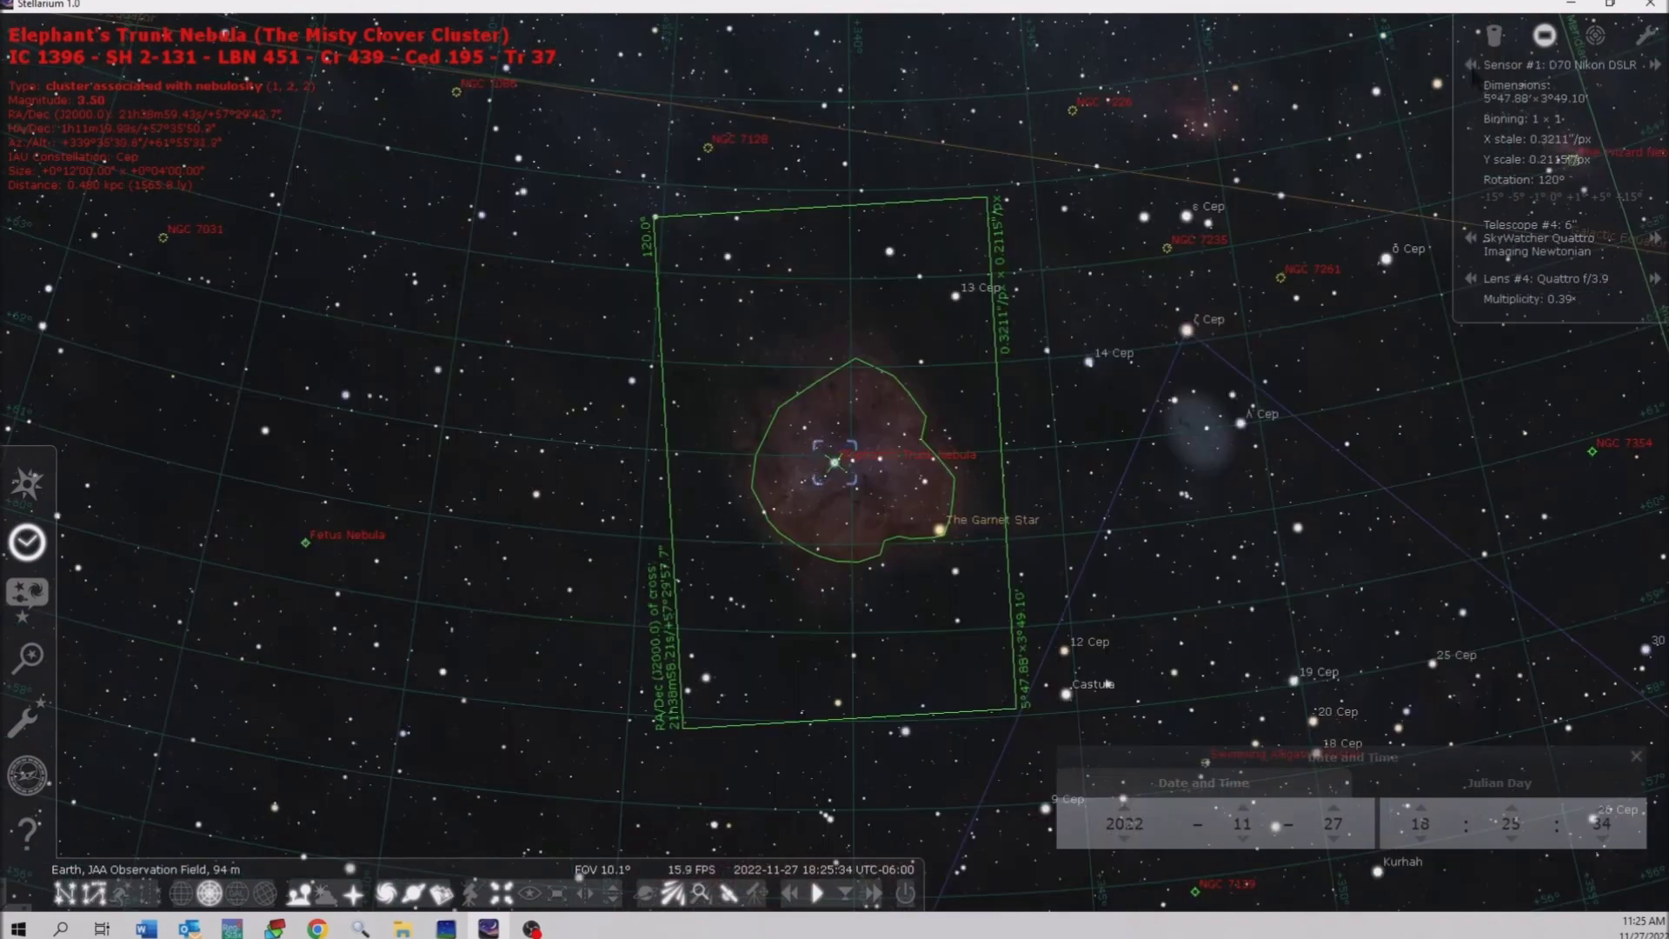
left_click(1472, 68)
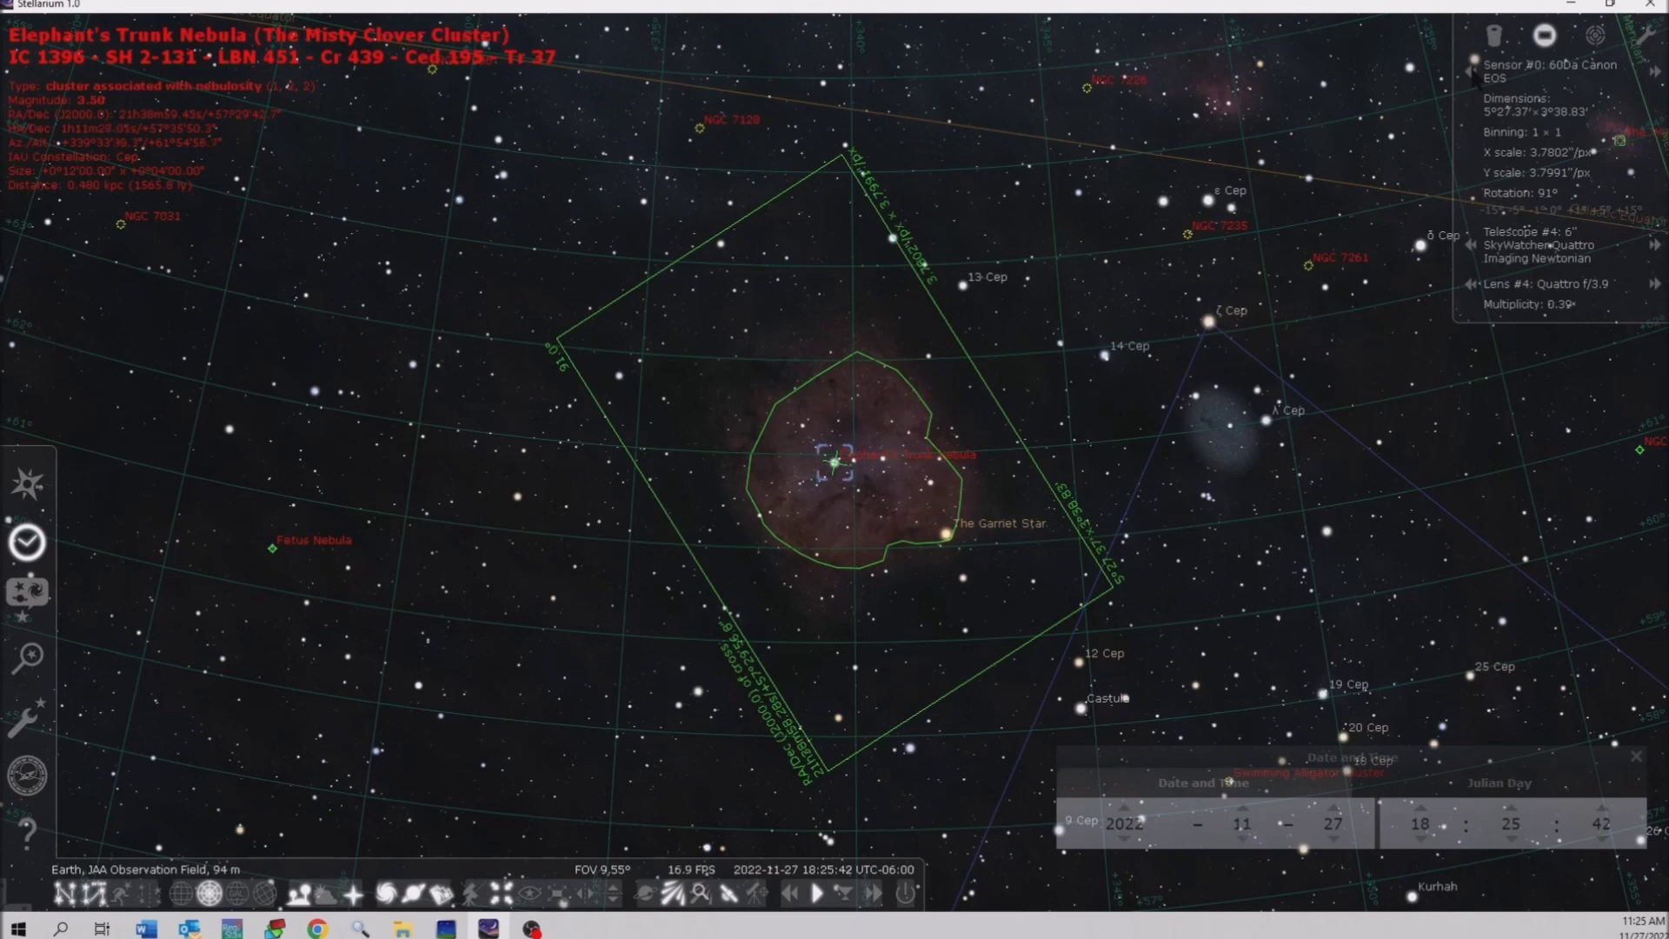
left_click(1470, 69)
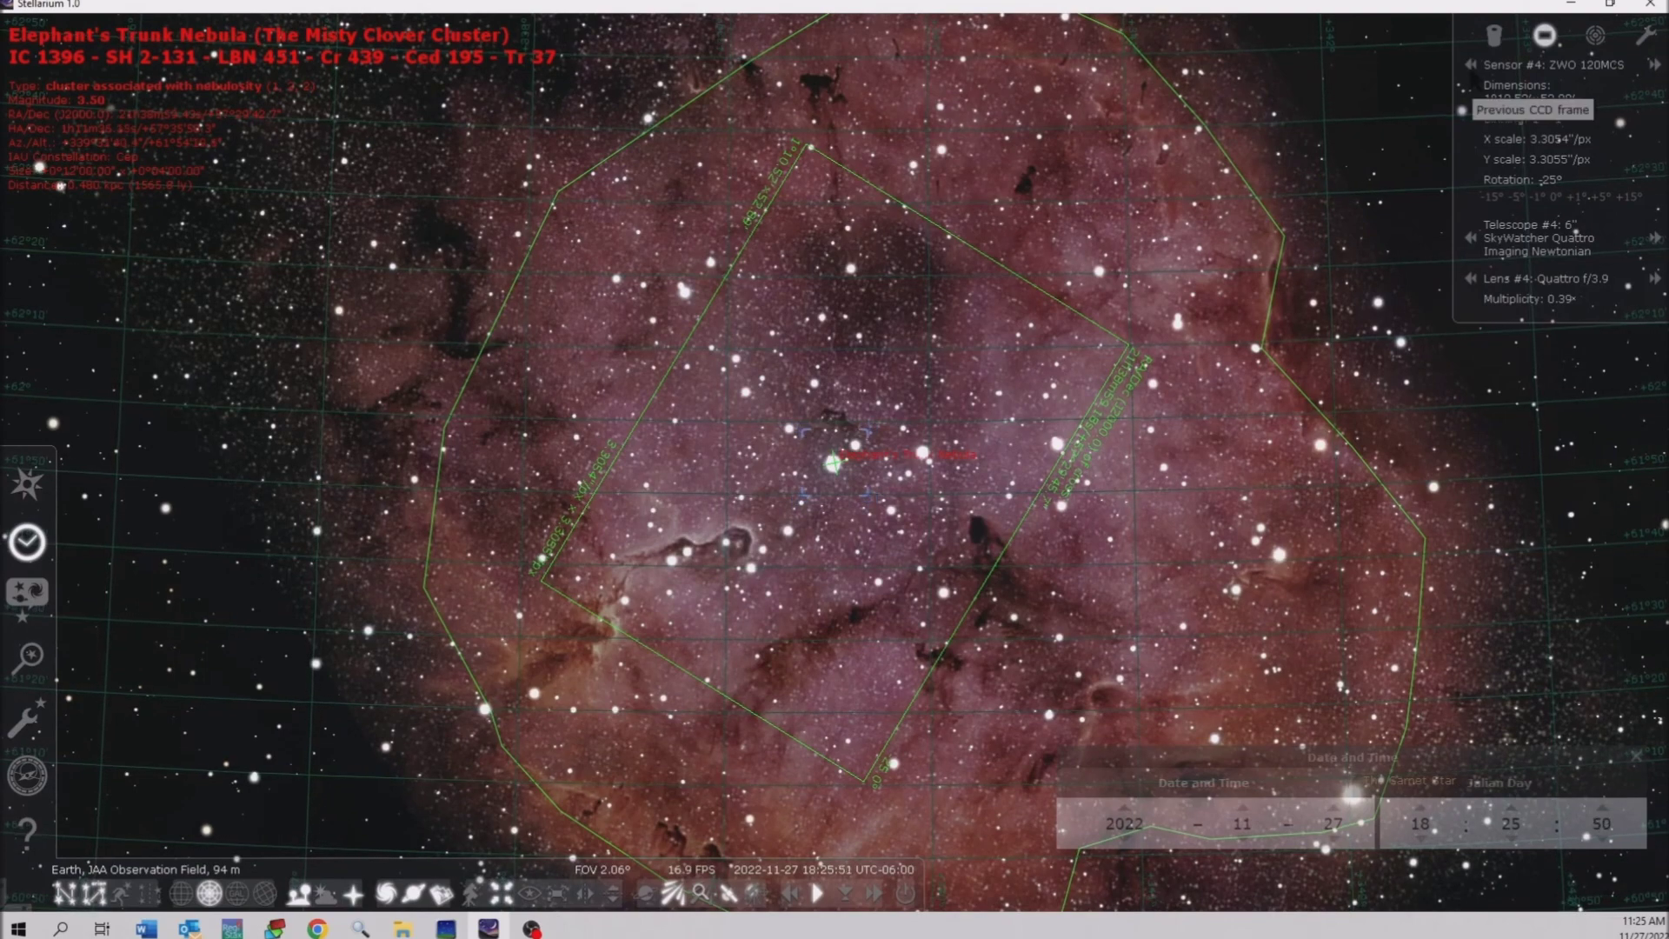
left_click(1471, 67)
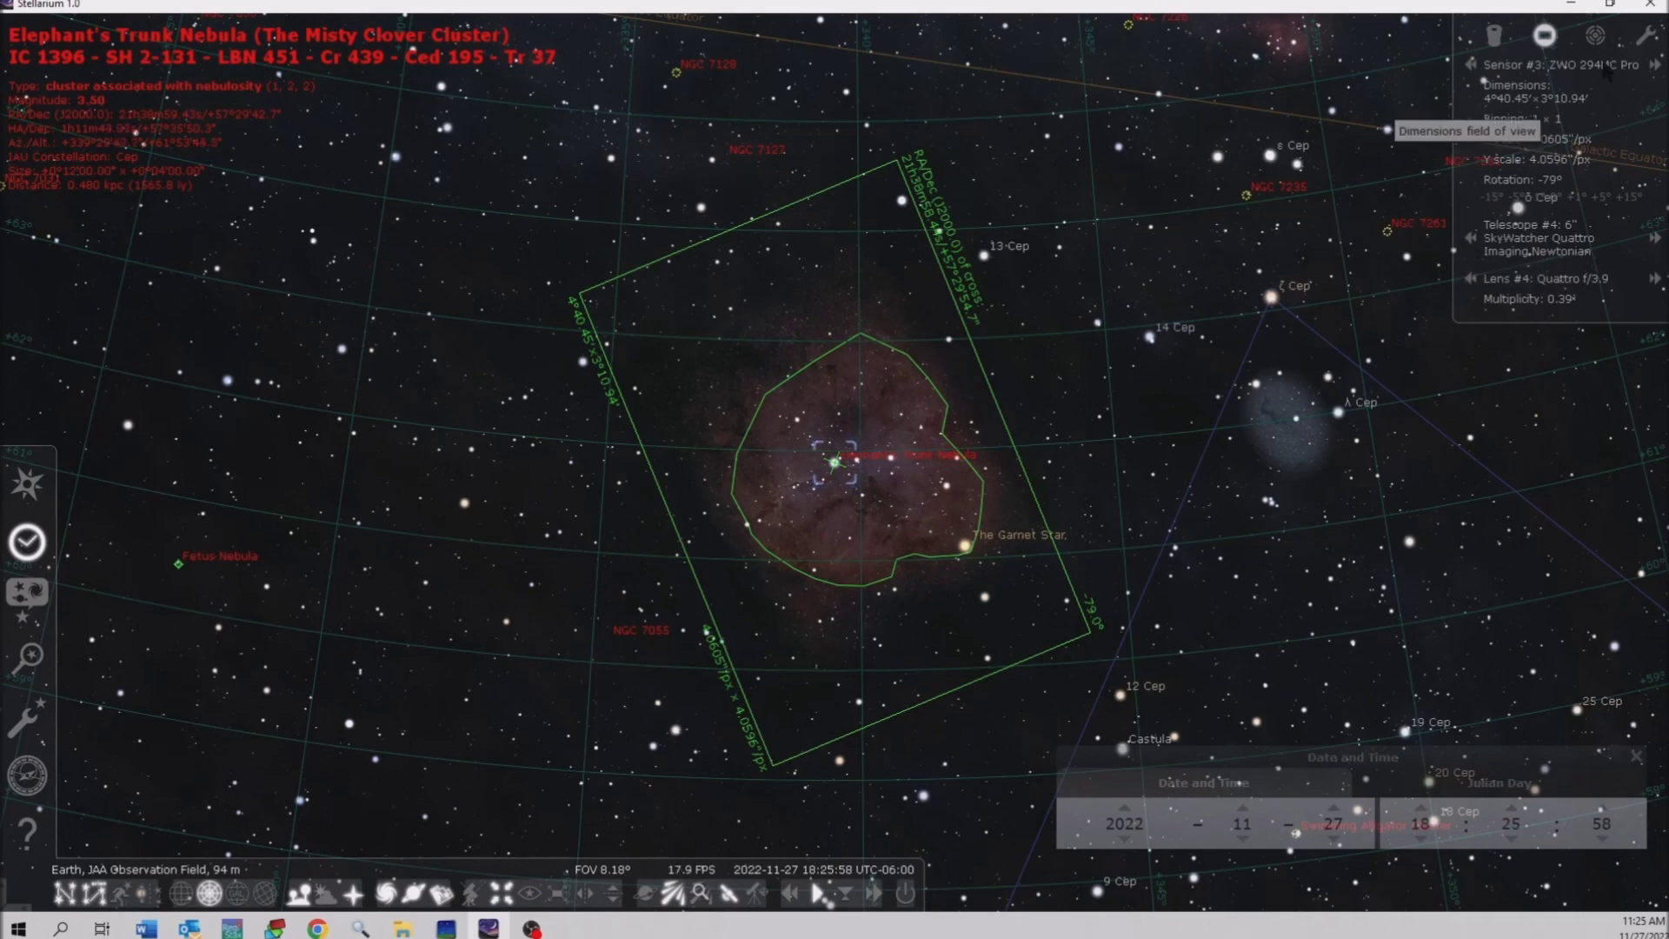
Step: Compare the nebula's framing through the DS114 4.5", Celestron 5" SCT, Club 8" SCT, LX200GPS SCT and 80mm GuideScope telescopes
left_click(1469, 238)
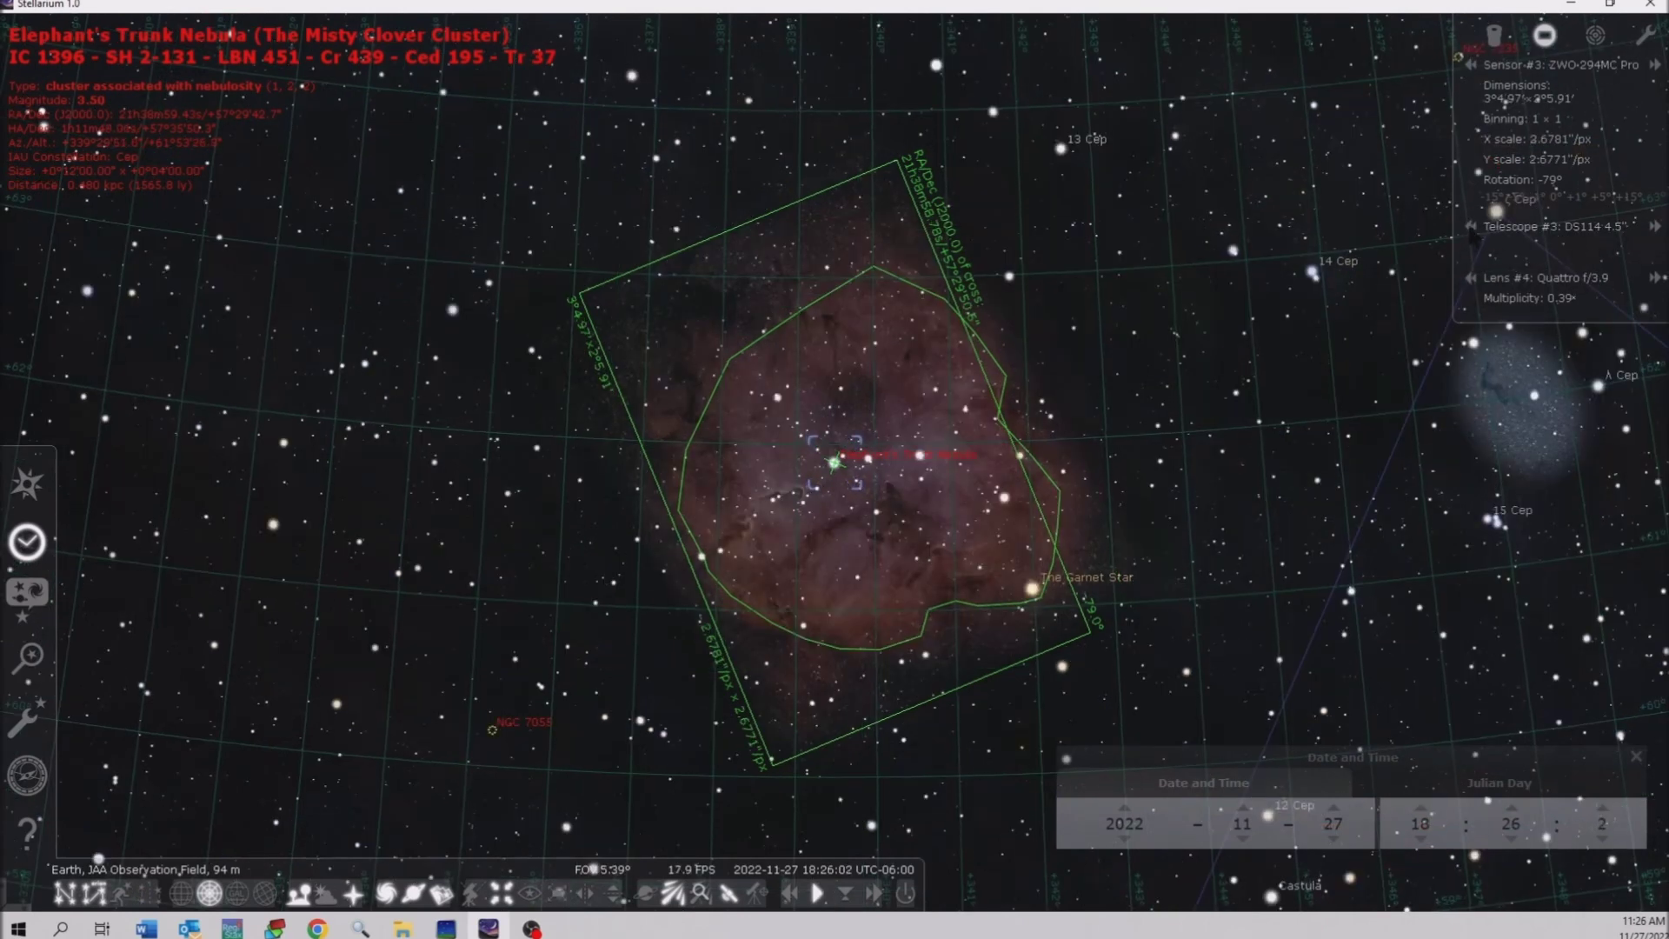
left_click(1470, 236)
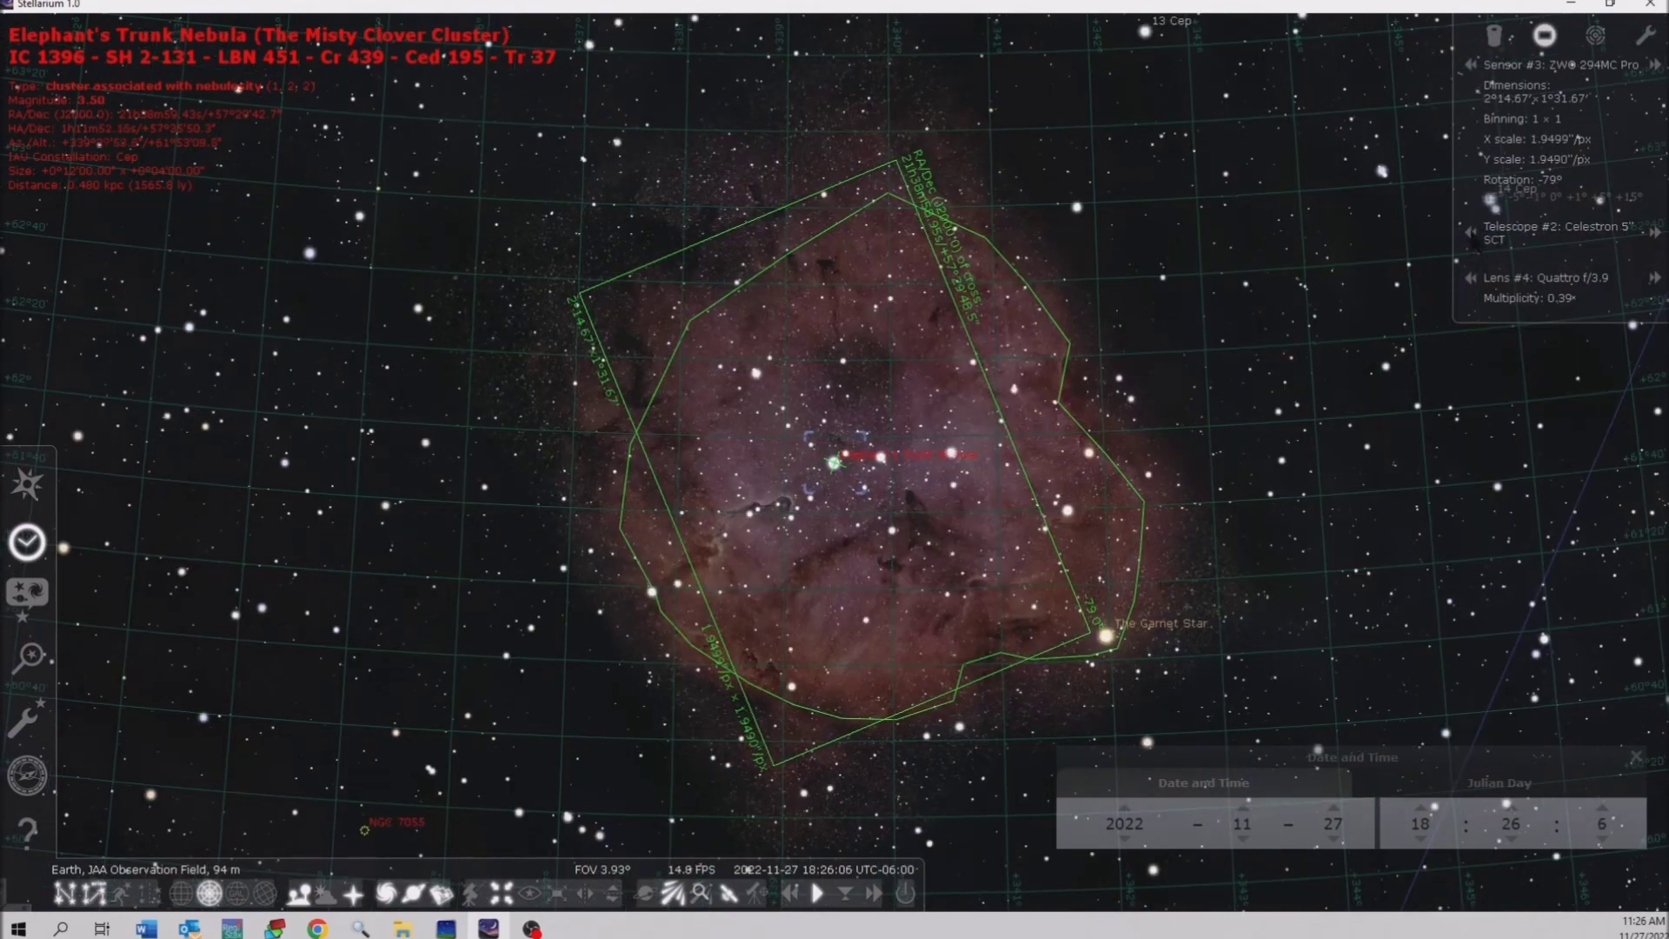
left_click(1470, 232)
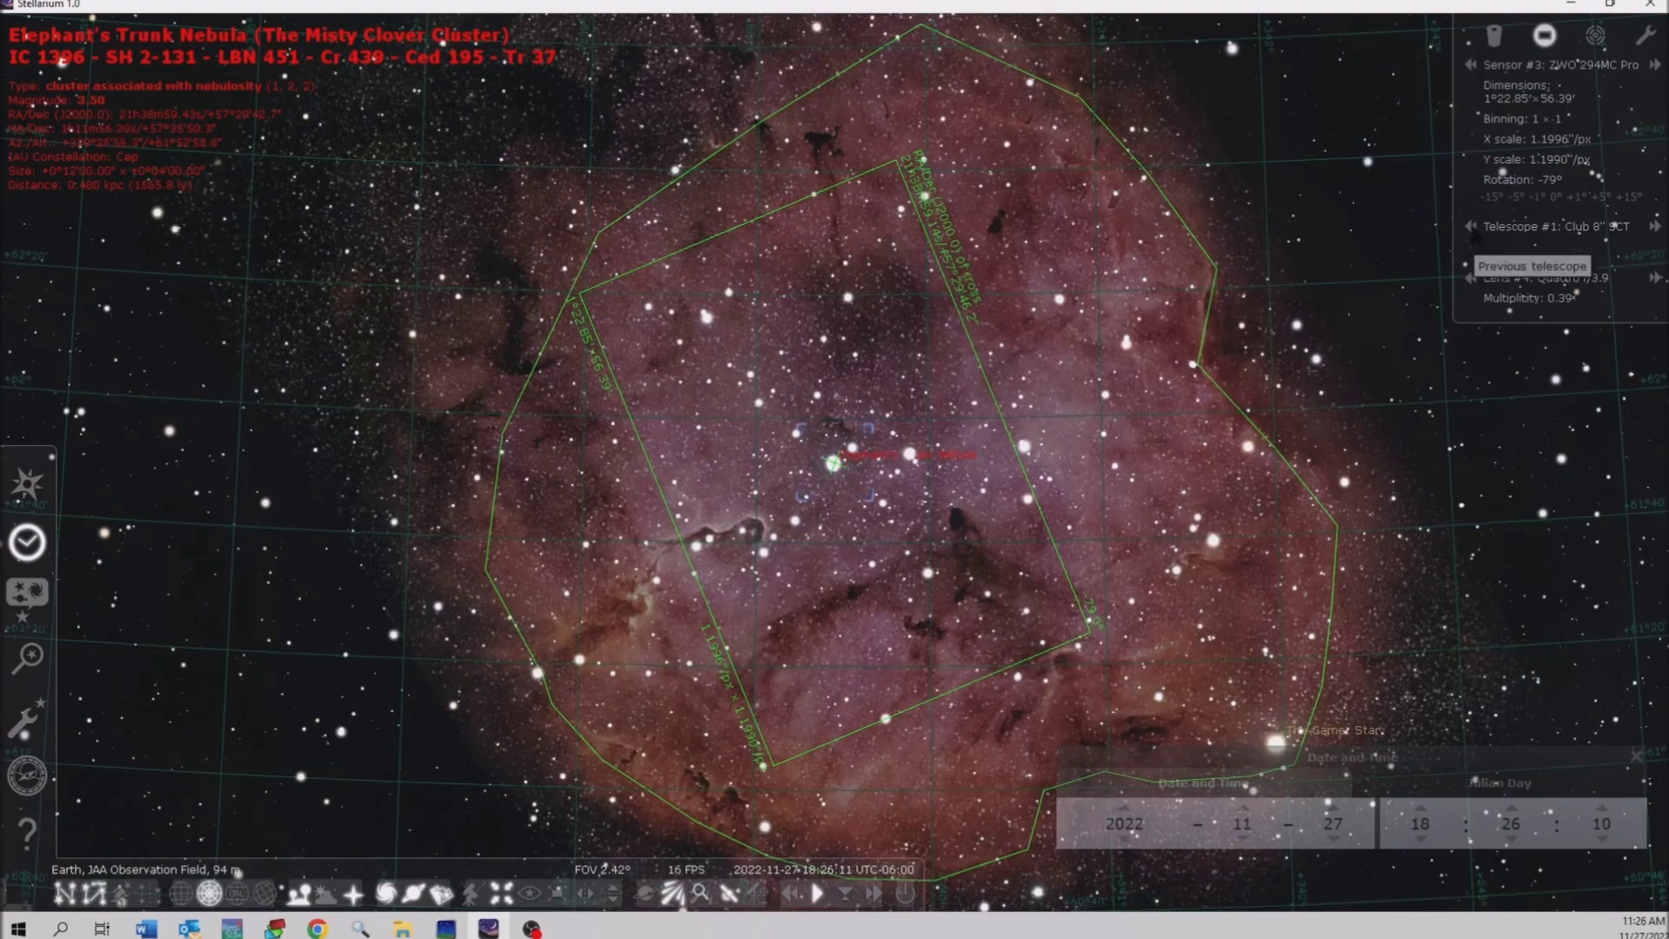
left_click(1469, 227)
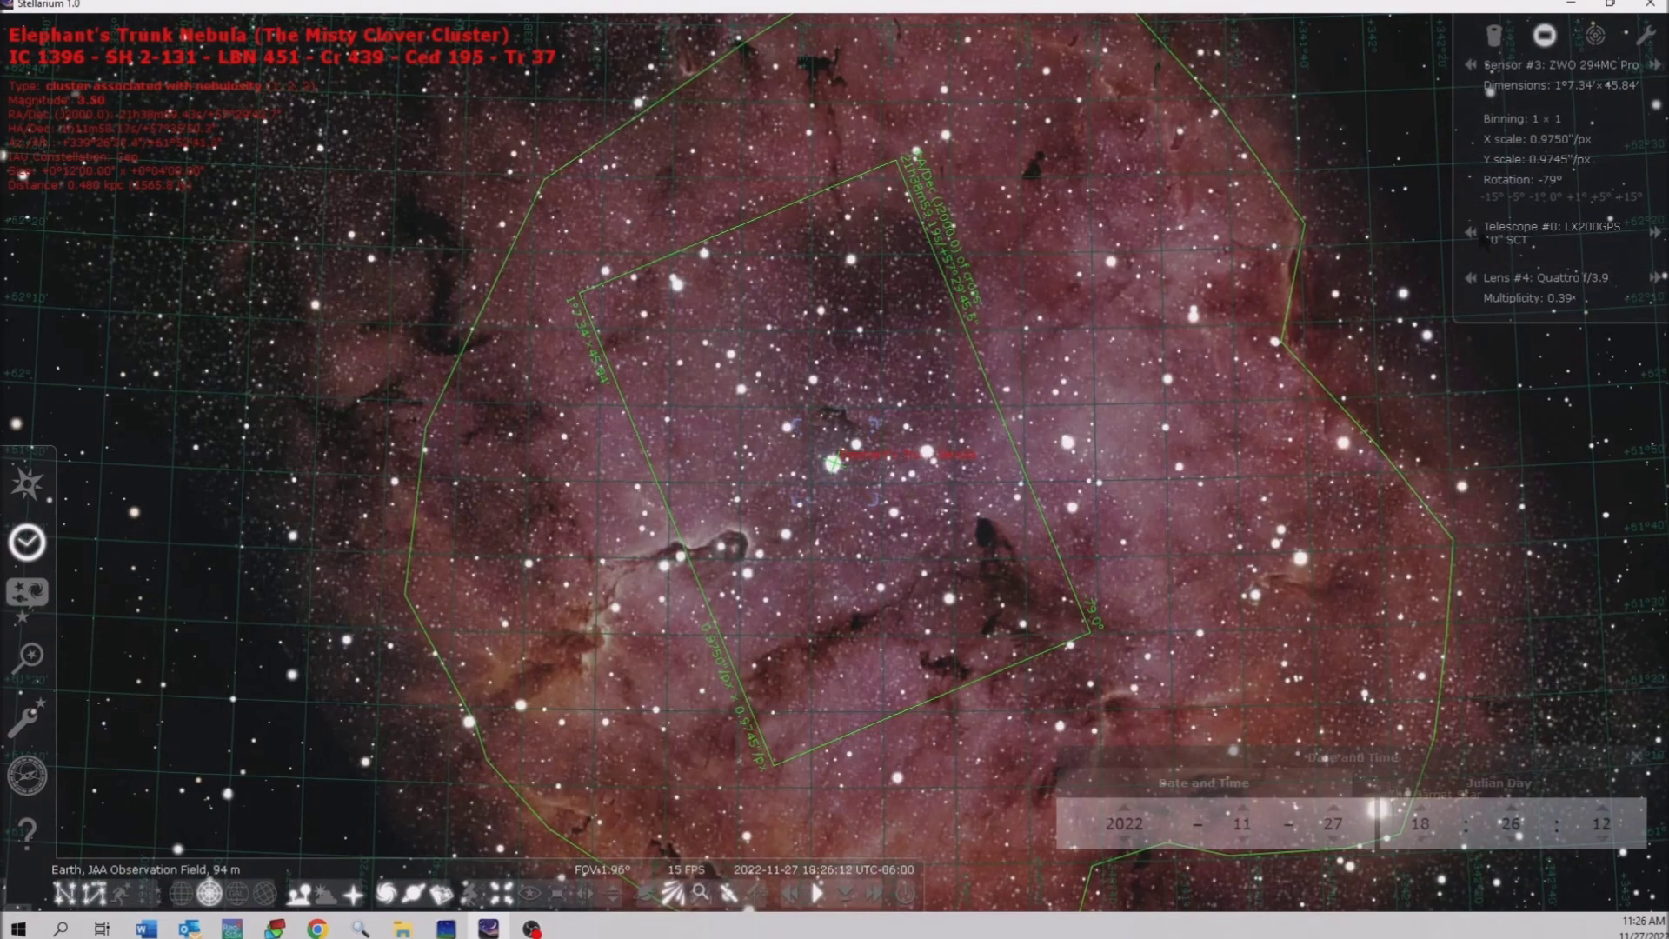
left_click(1470, 231)
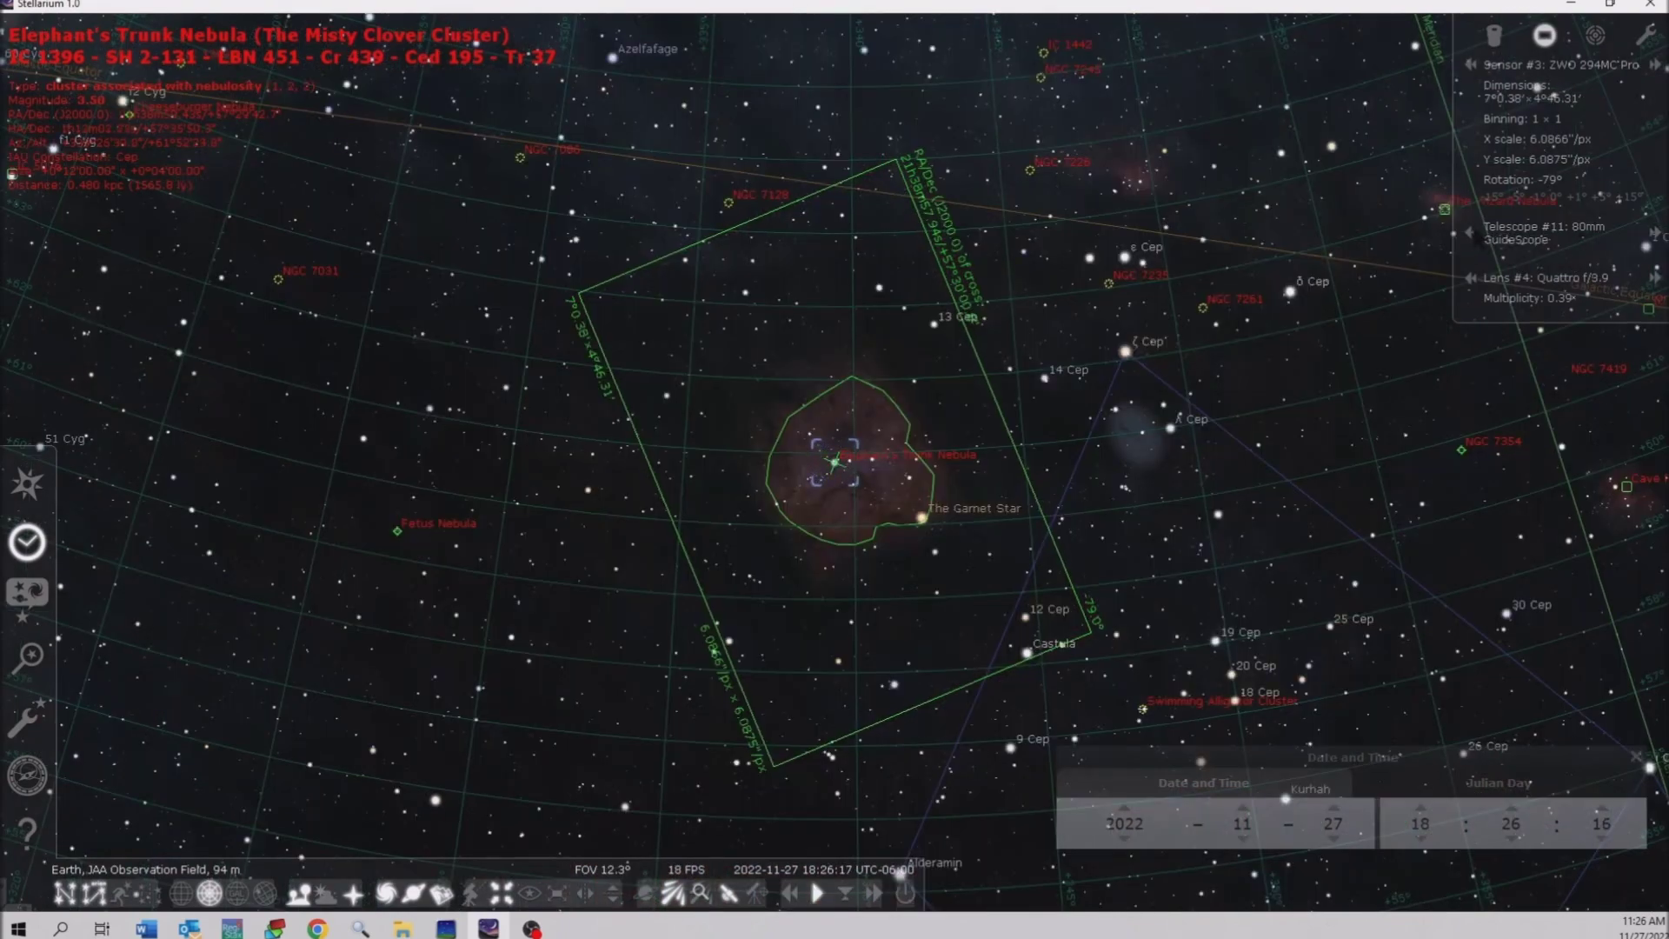
Step: Compare the framing with the 300mm, 250mm, 200mm, 135mm and 55mm DSLR lenses, returning to the 6" SkyWatcher Quattro Imaging Newtonian
left_click(1469, 233)
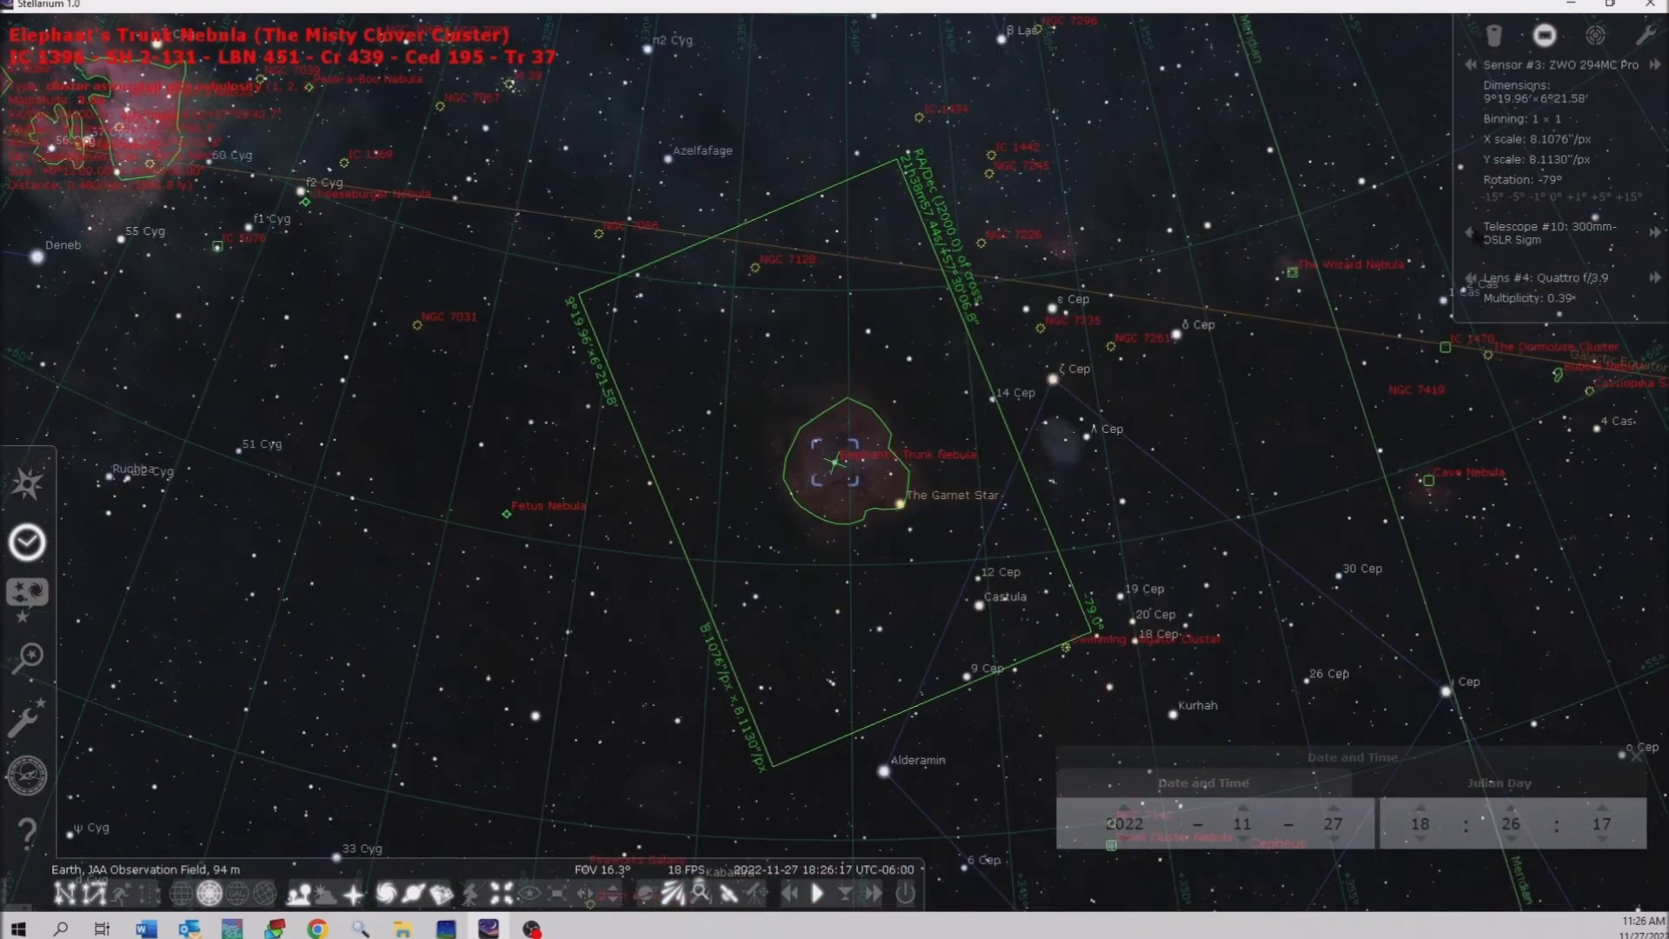
left_click(1470, 233)
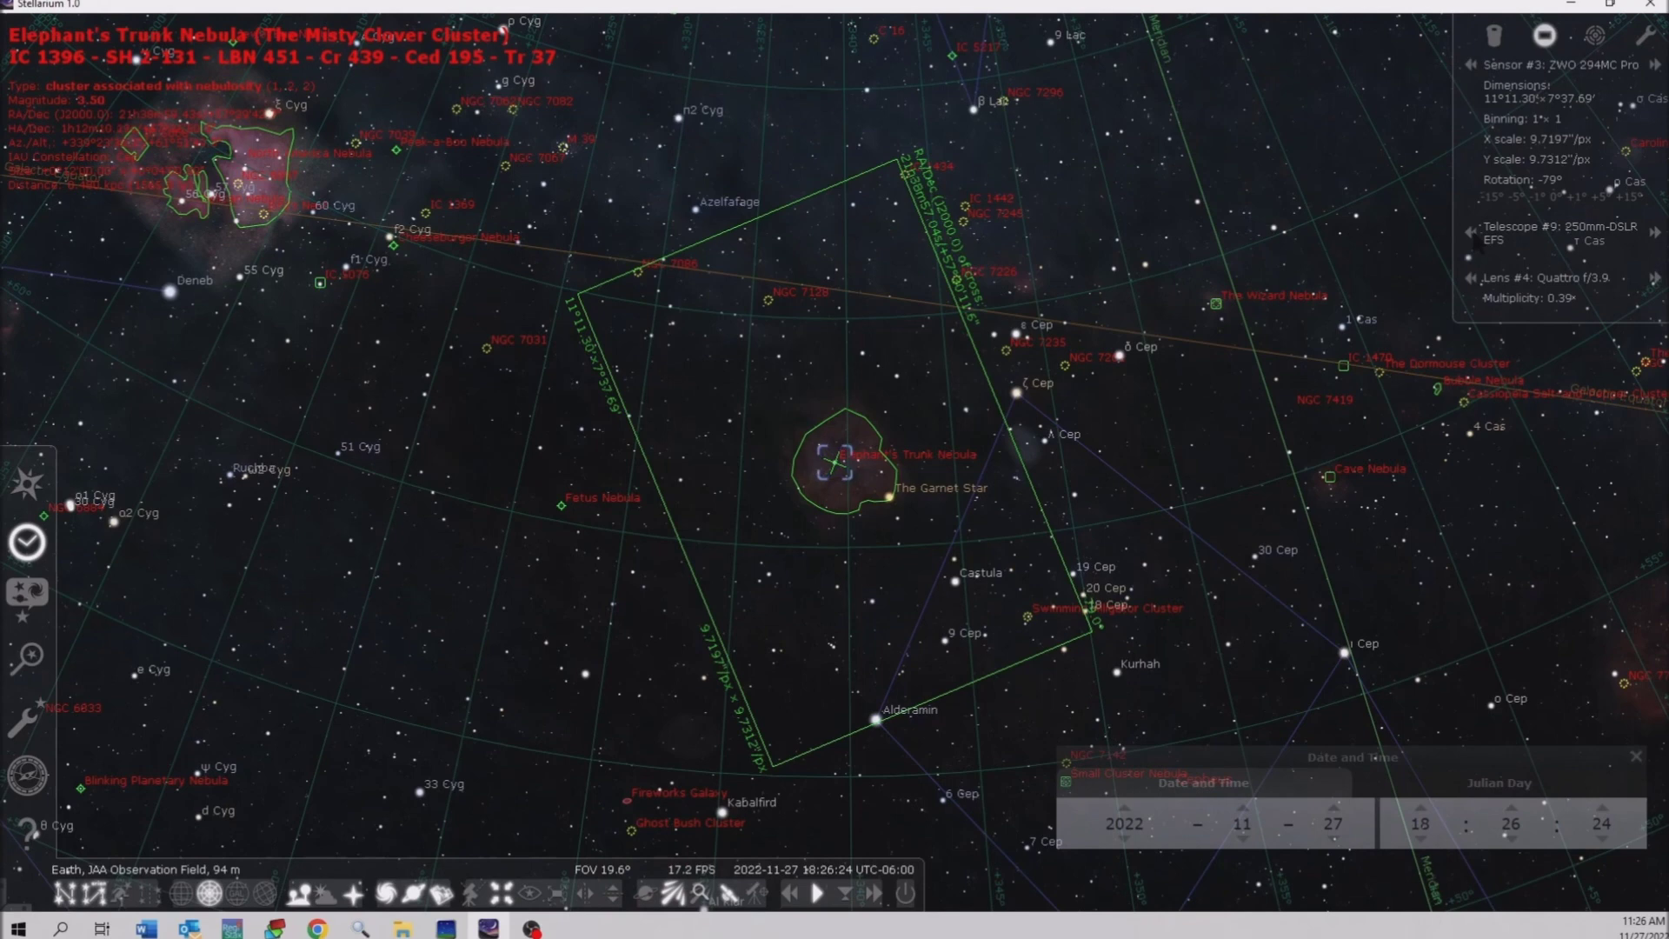
left_click(1470, 232)
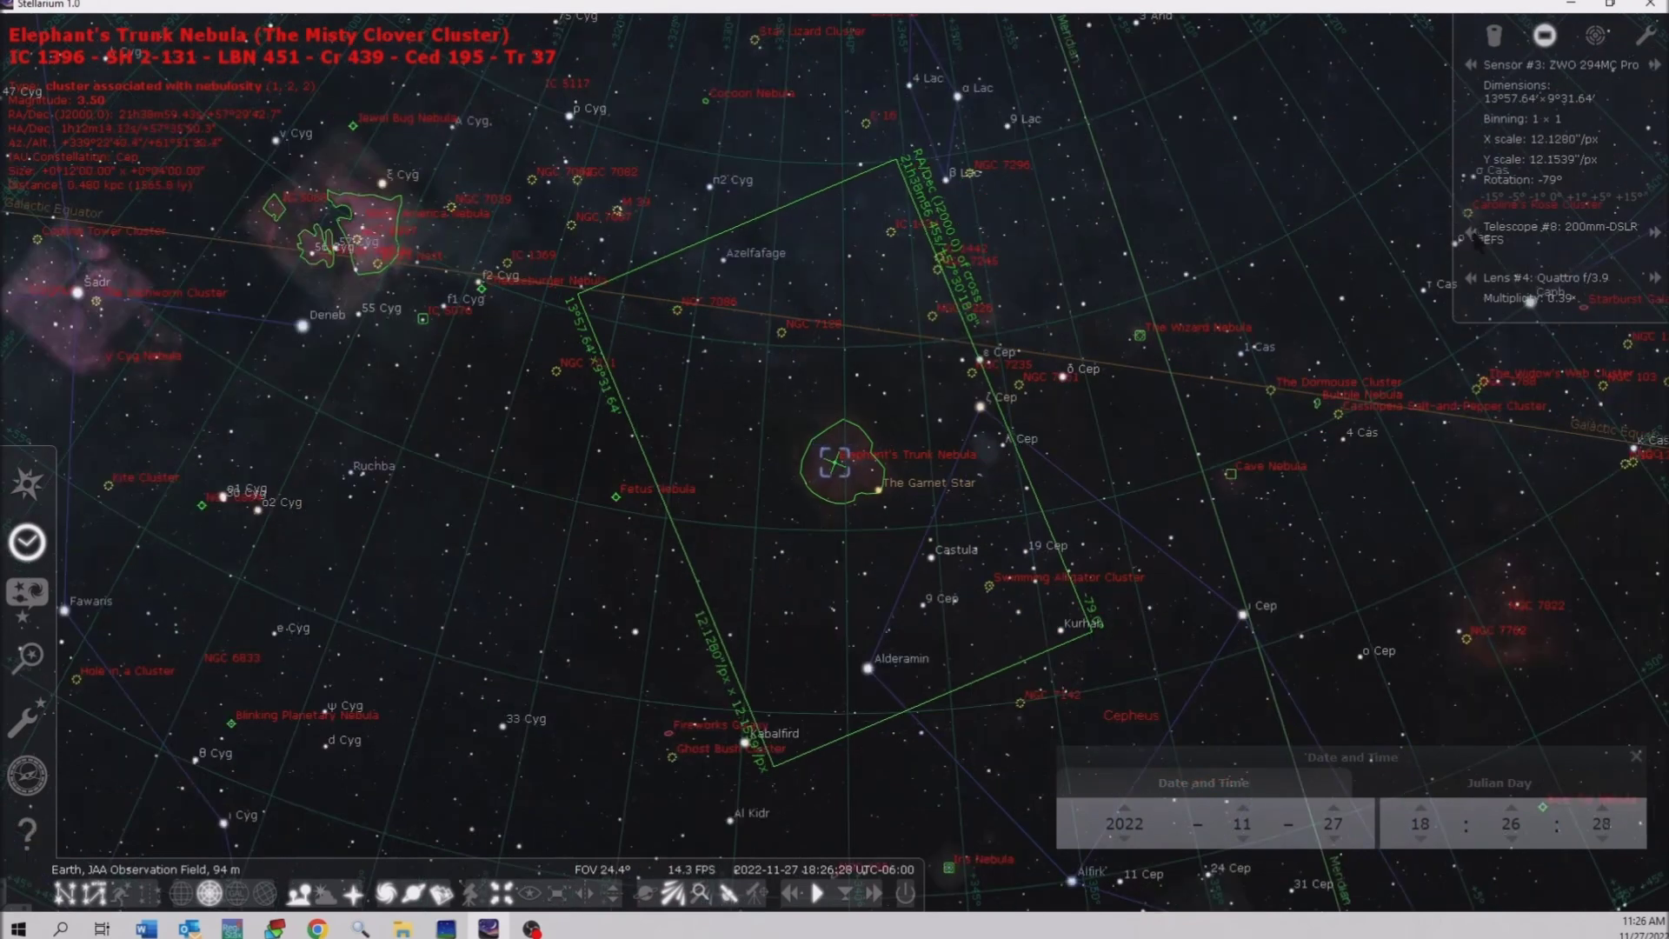
left_click(1472, 234)
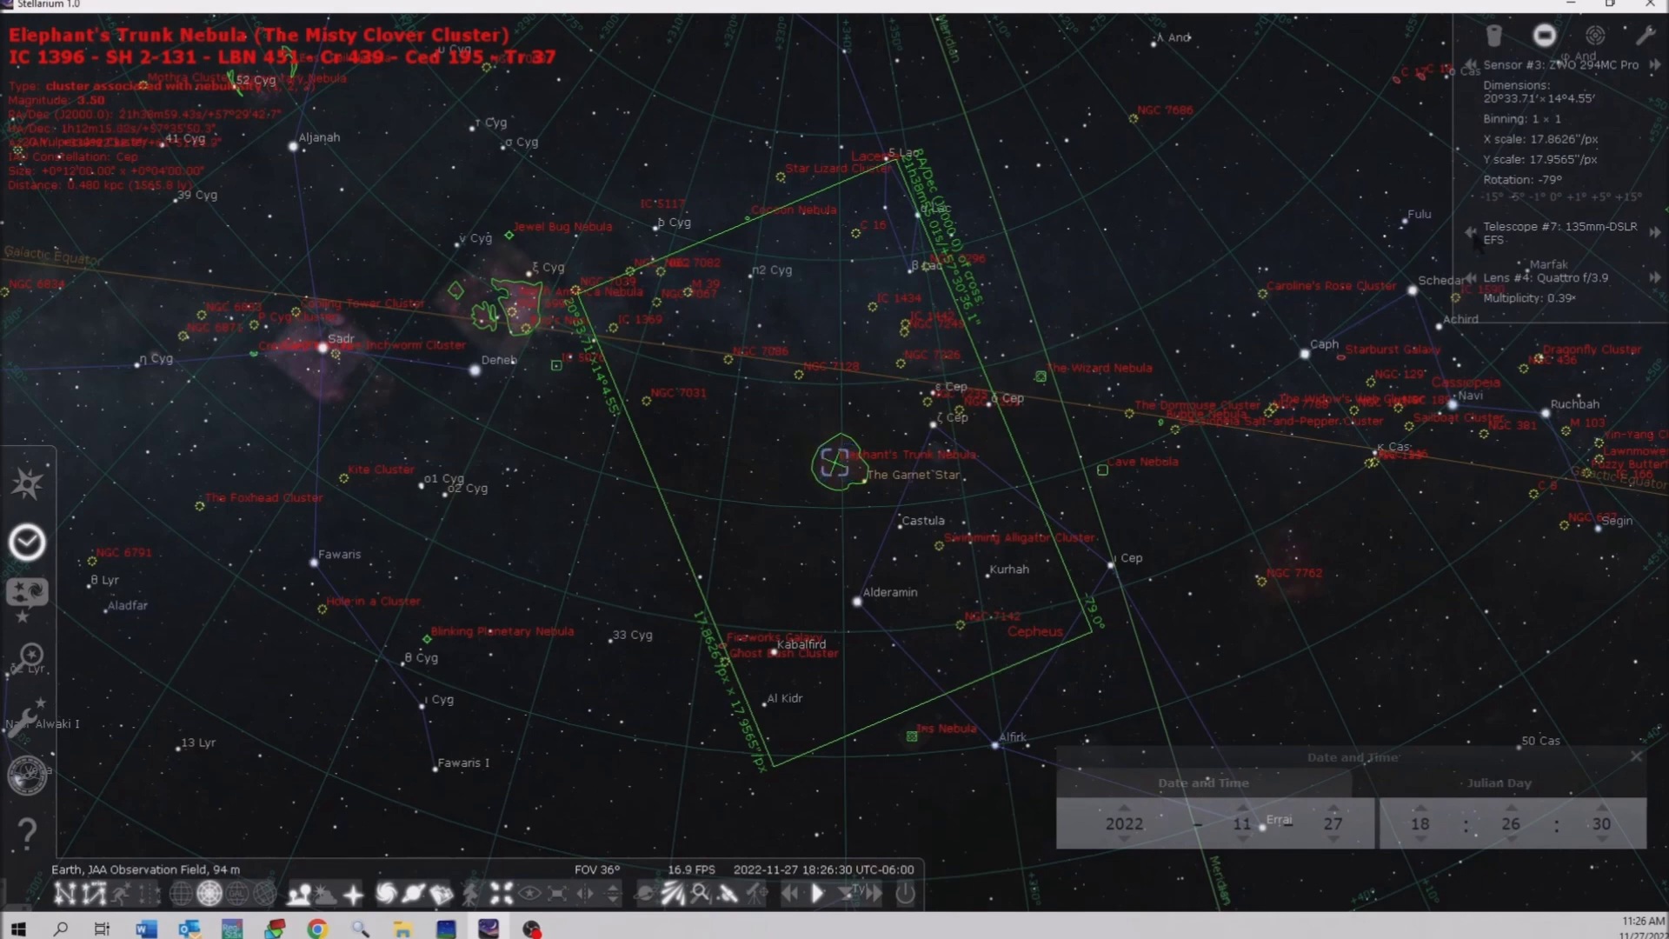
left_click(1471, 234)
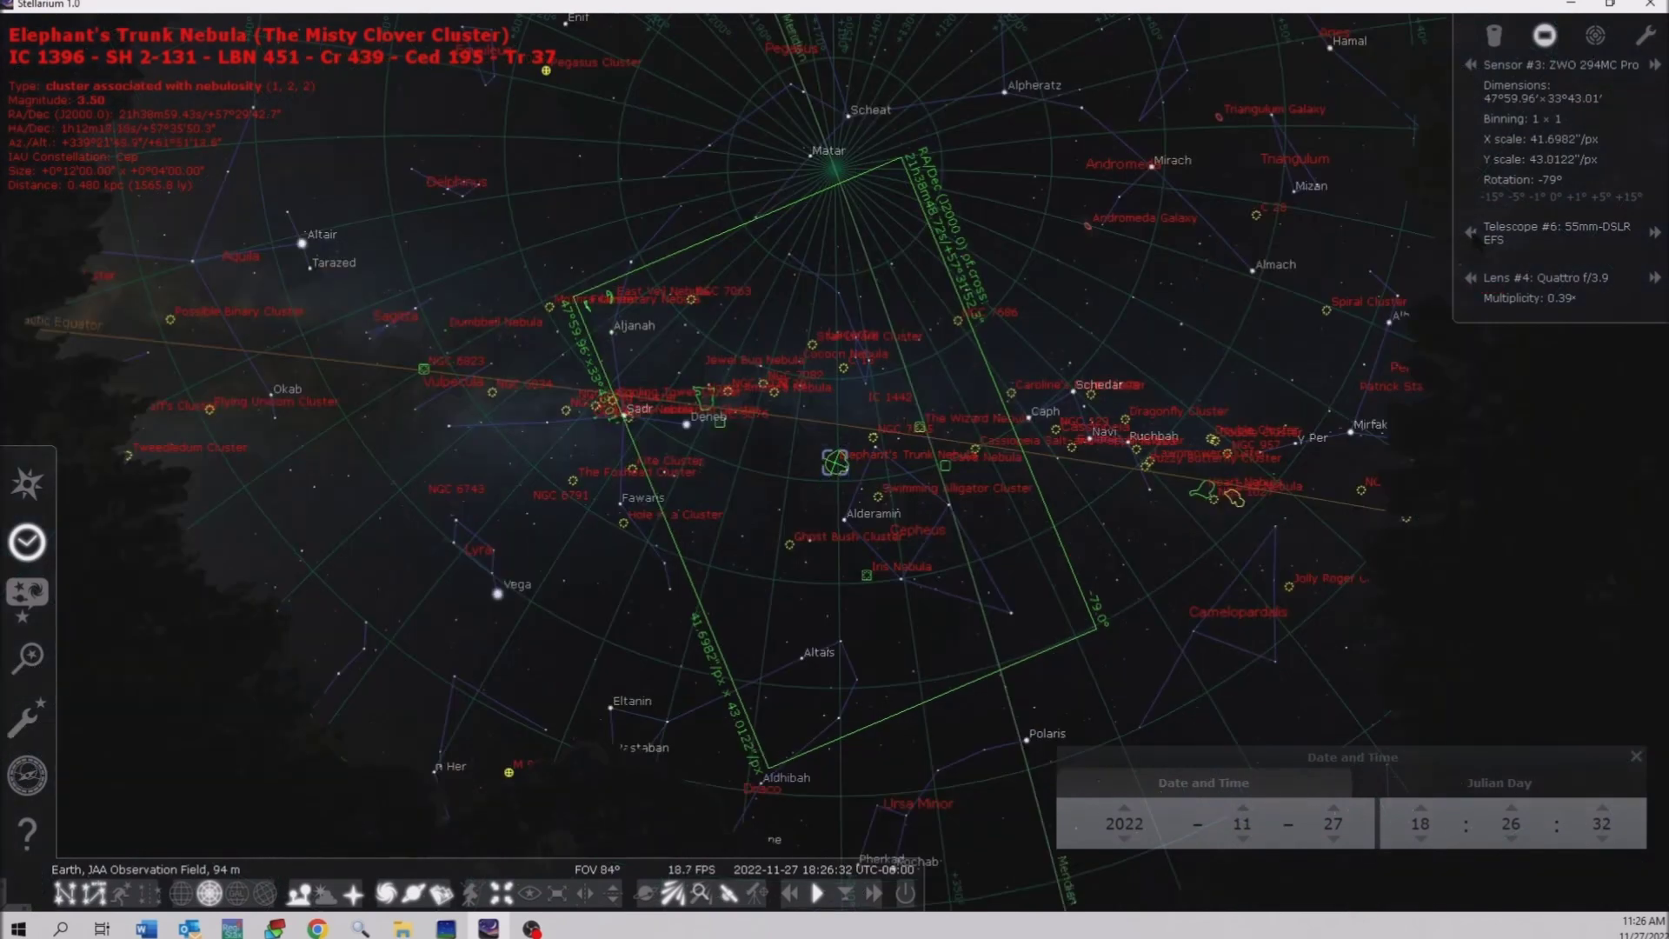
left_click(1470, 235)
left_click(1471, 235)
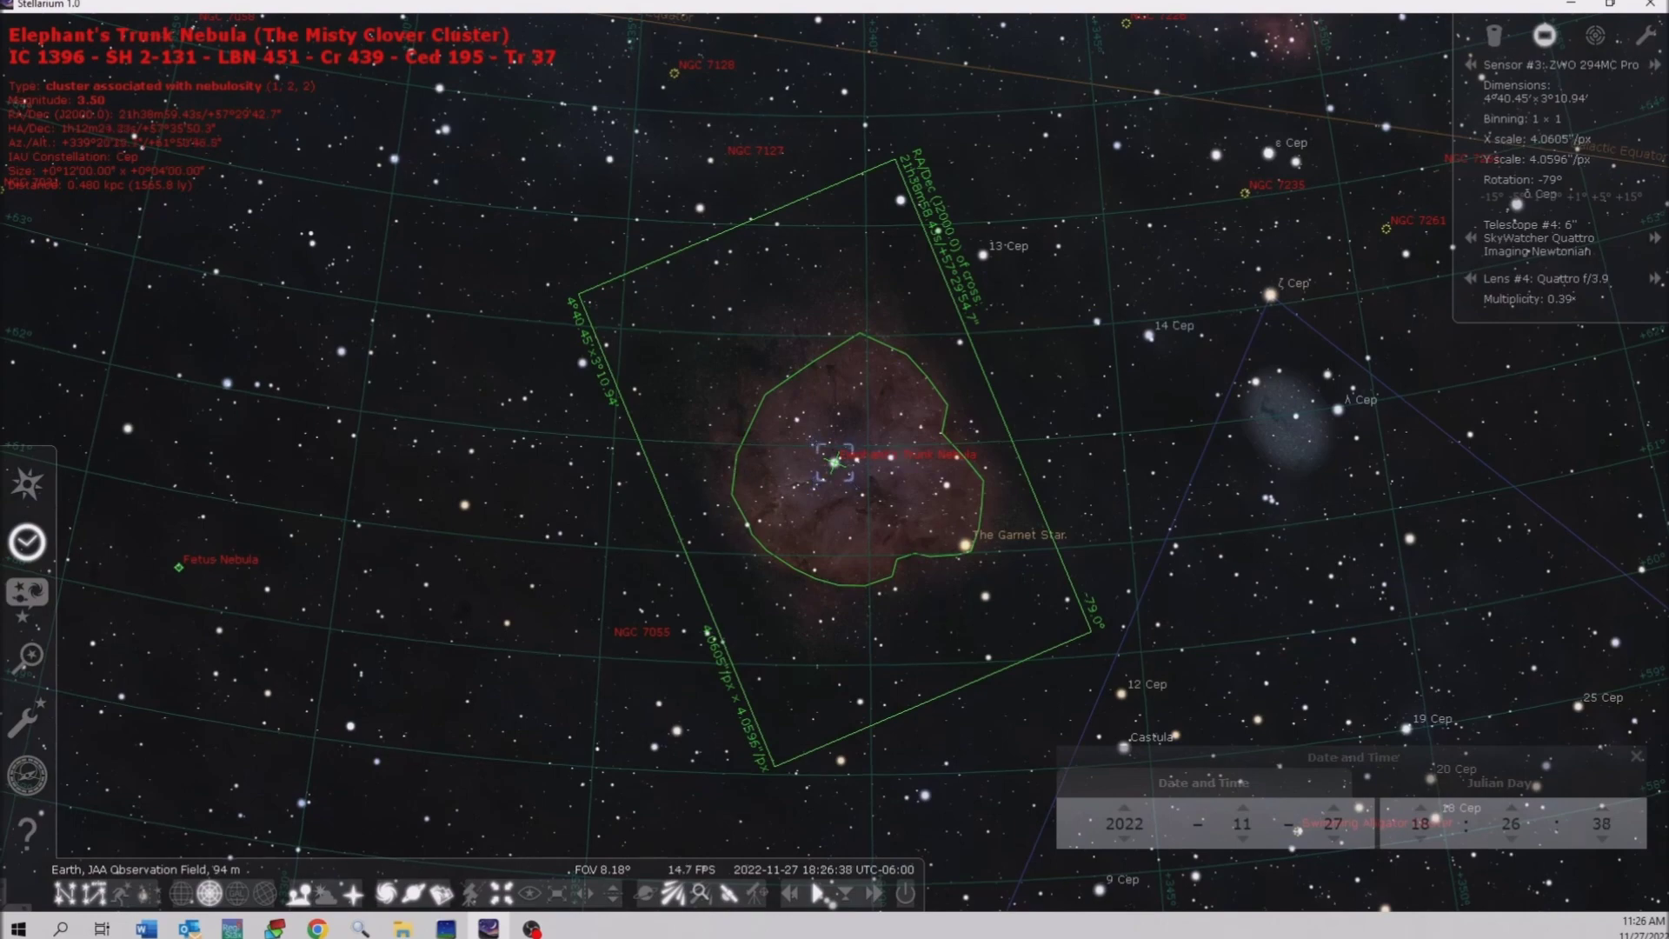
Step: Move the sensor frame from Cepheus past Cassiopeia to the Triangulum Galaxy and select NGC 604 there
scroll(834, 460, "down", 5)
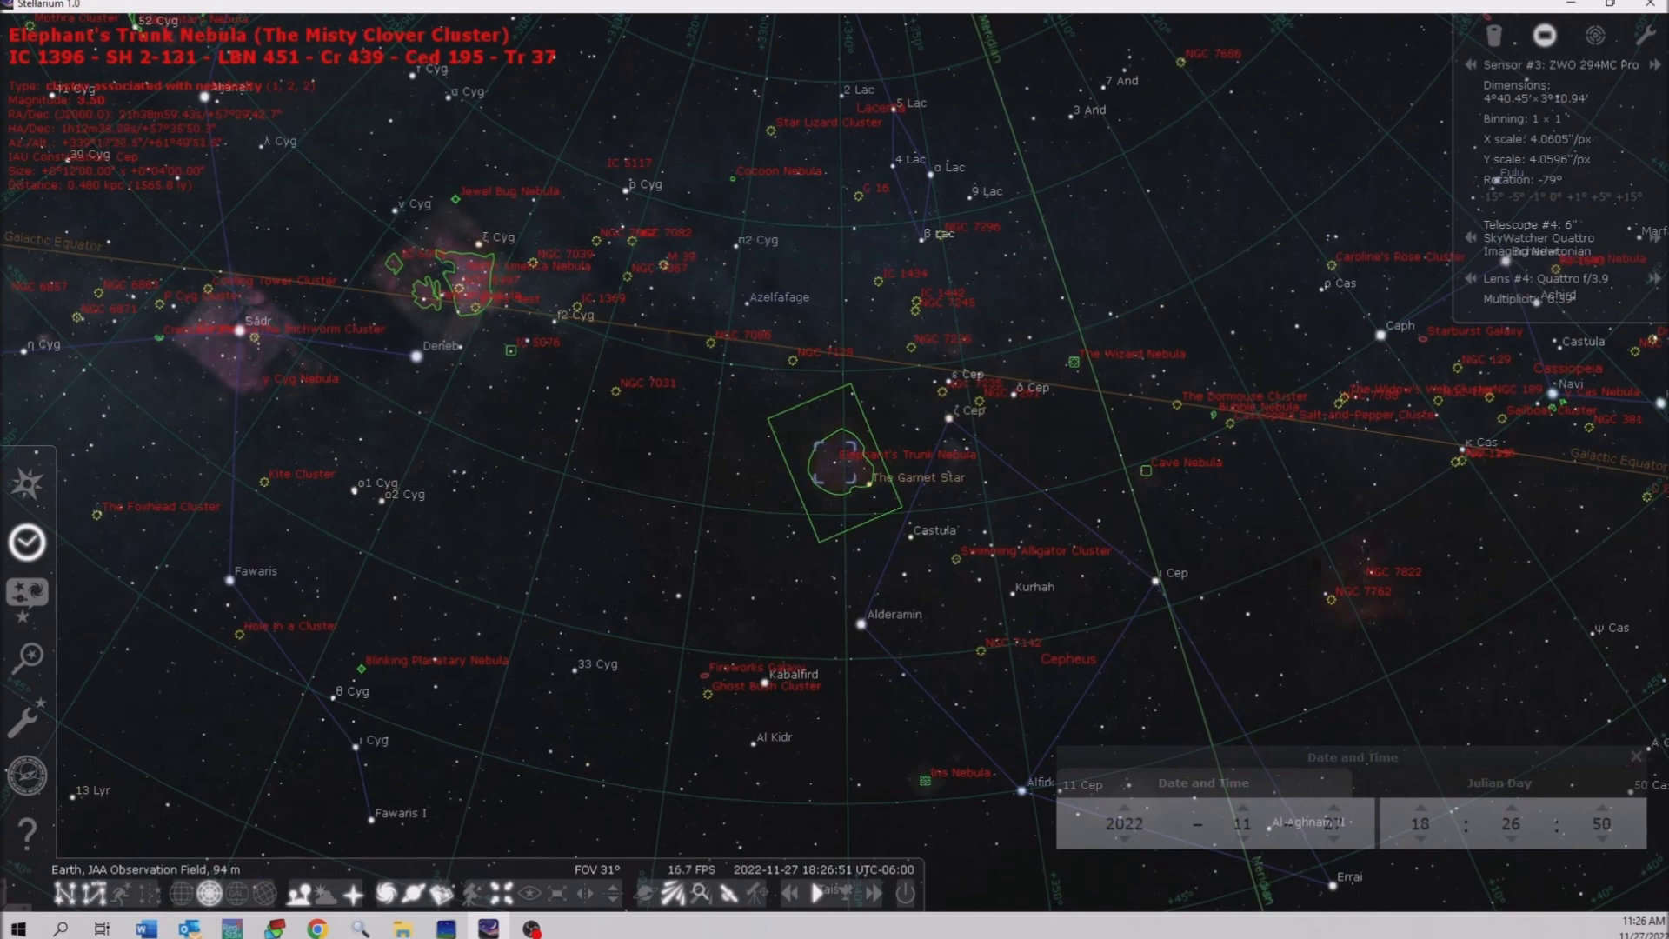
left_click_drag(1369, 565, 694, 468)
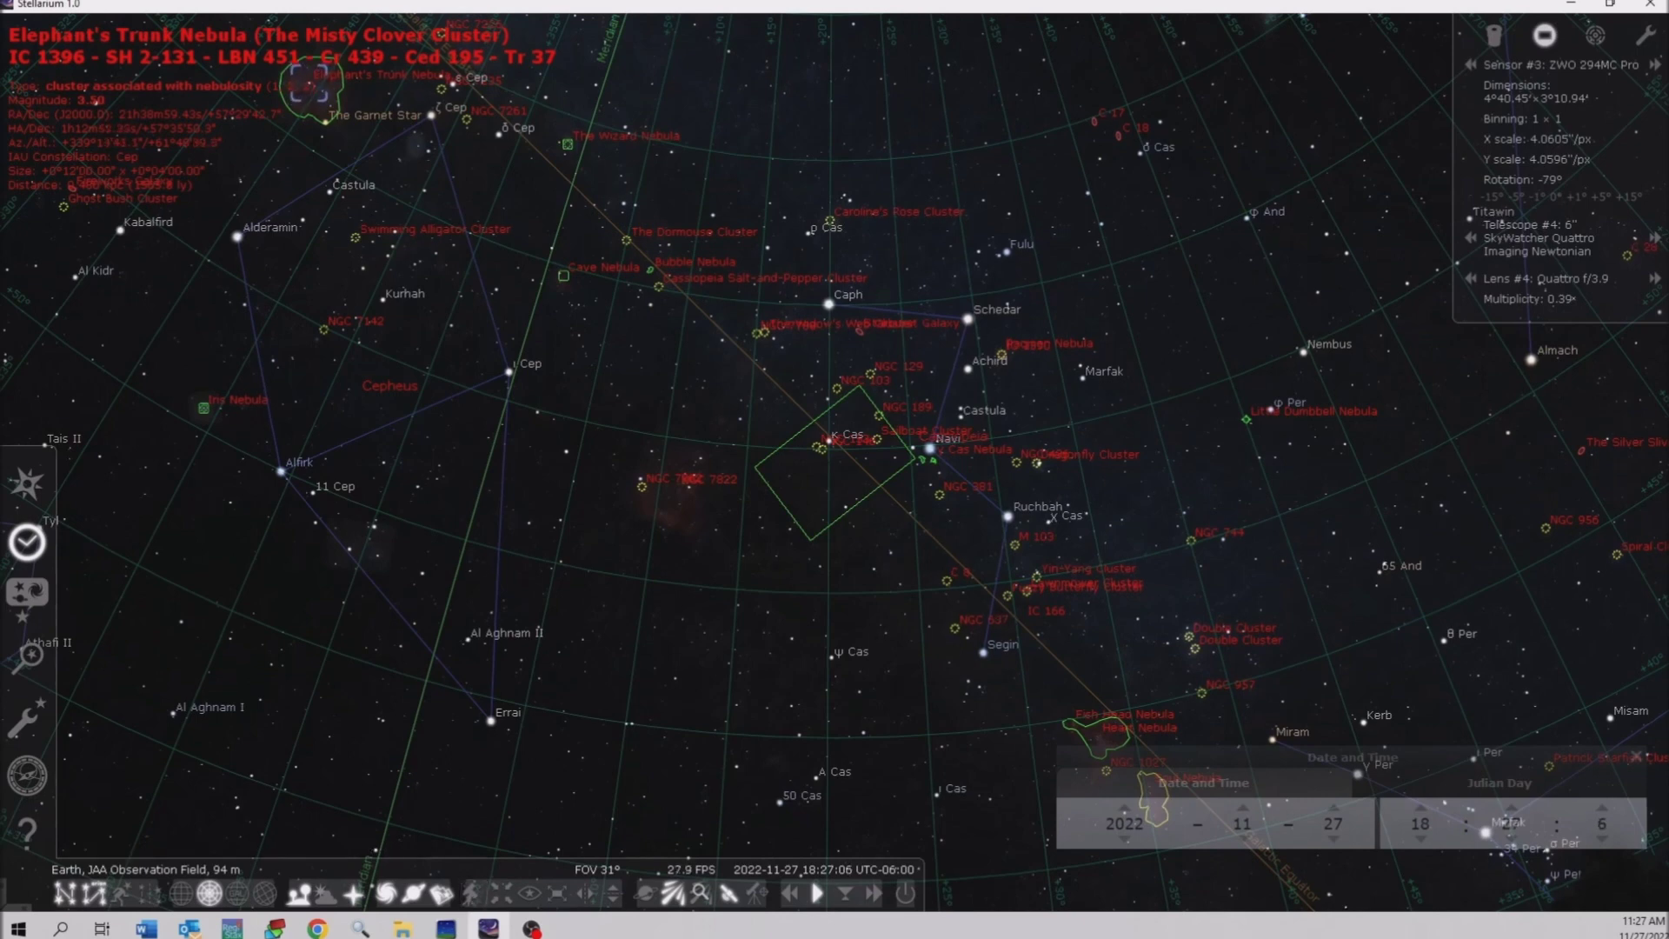
left_click_drag(1264, 568, 126, 296)
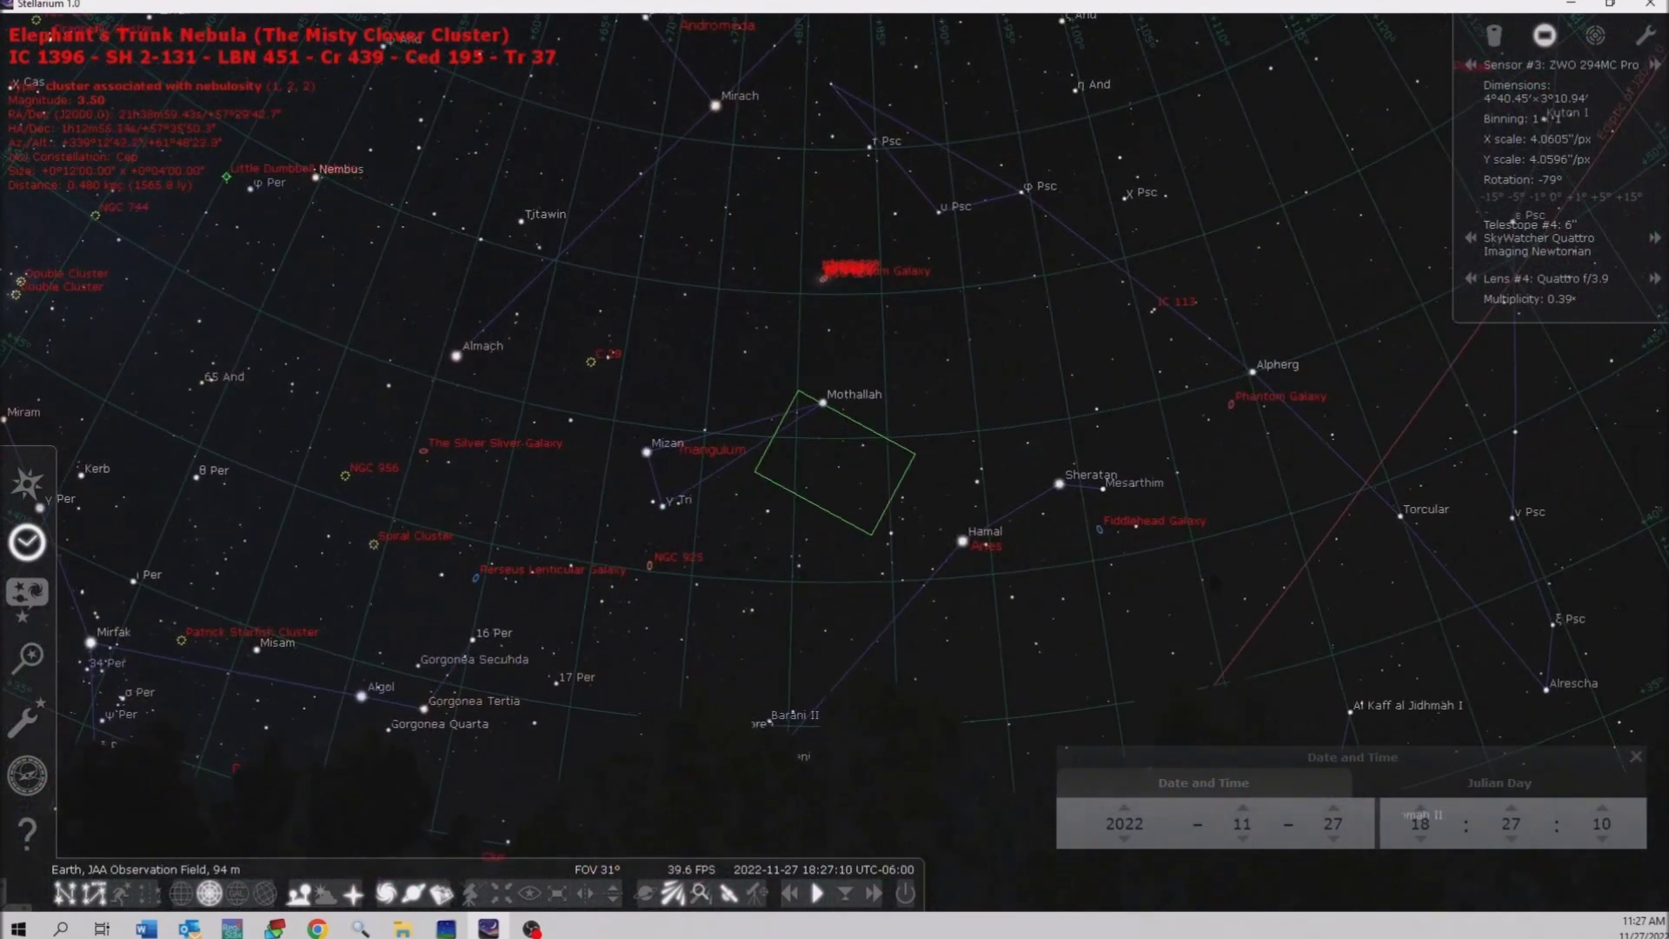
left_click_drag(1215, 584, 1310, 733)
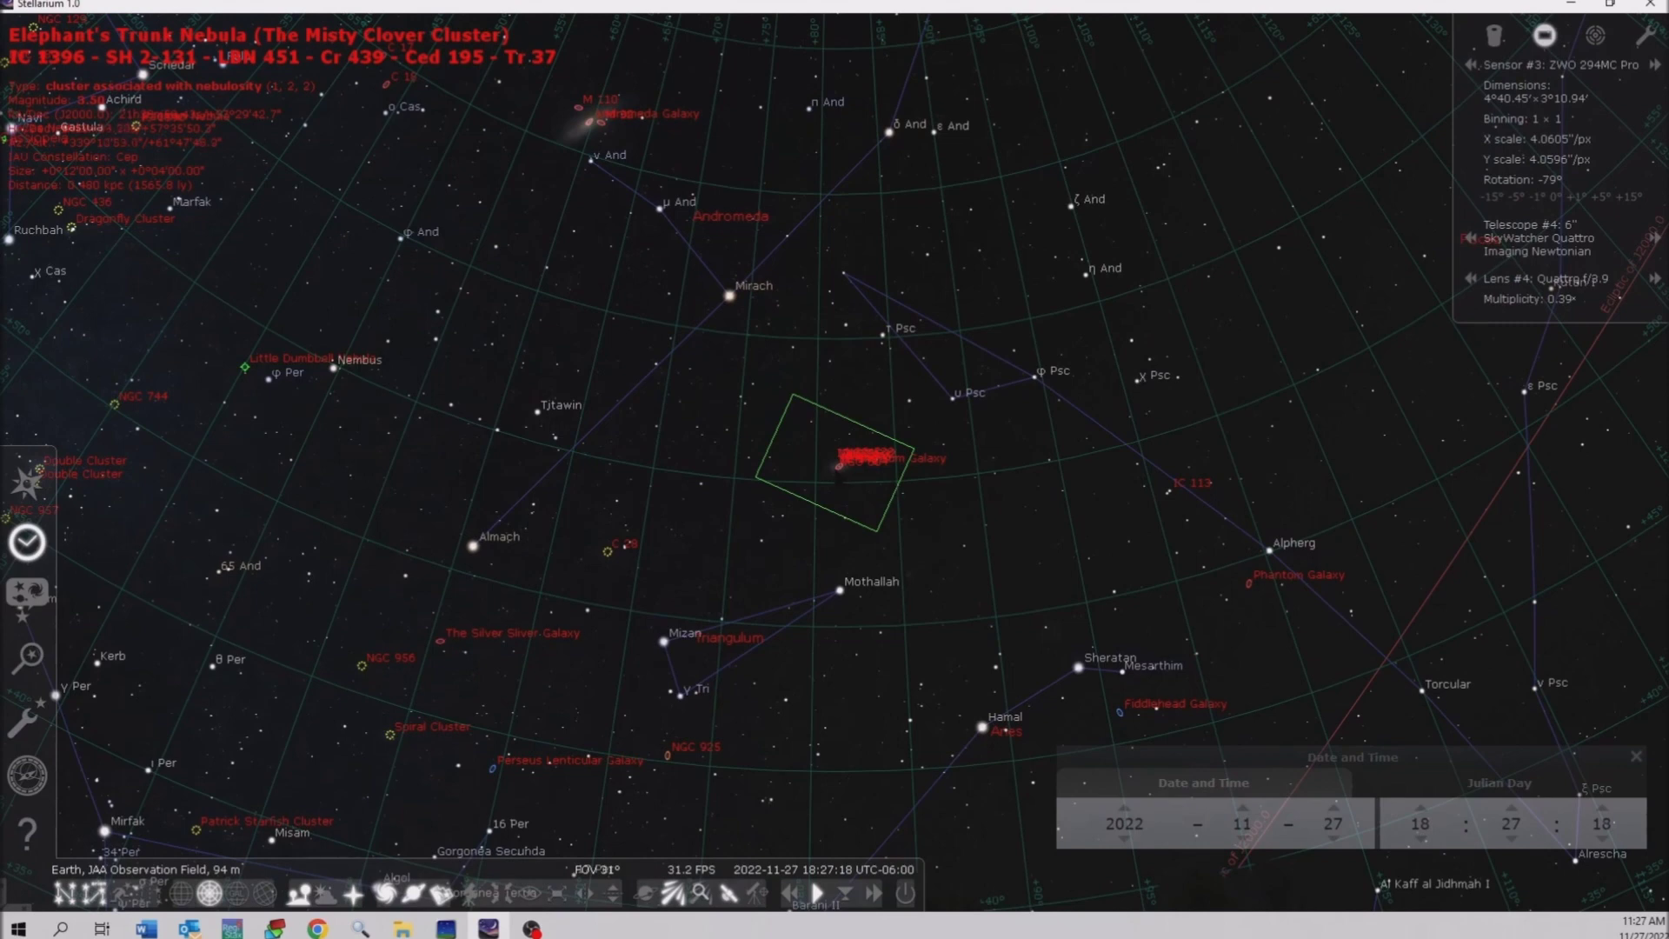
left_click(837, 469)
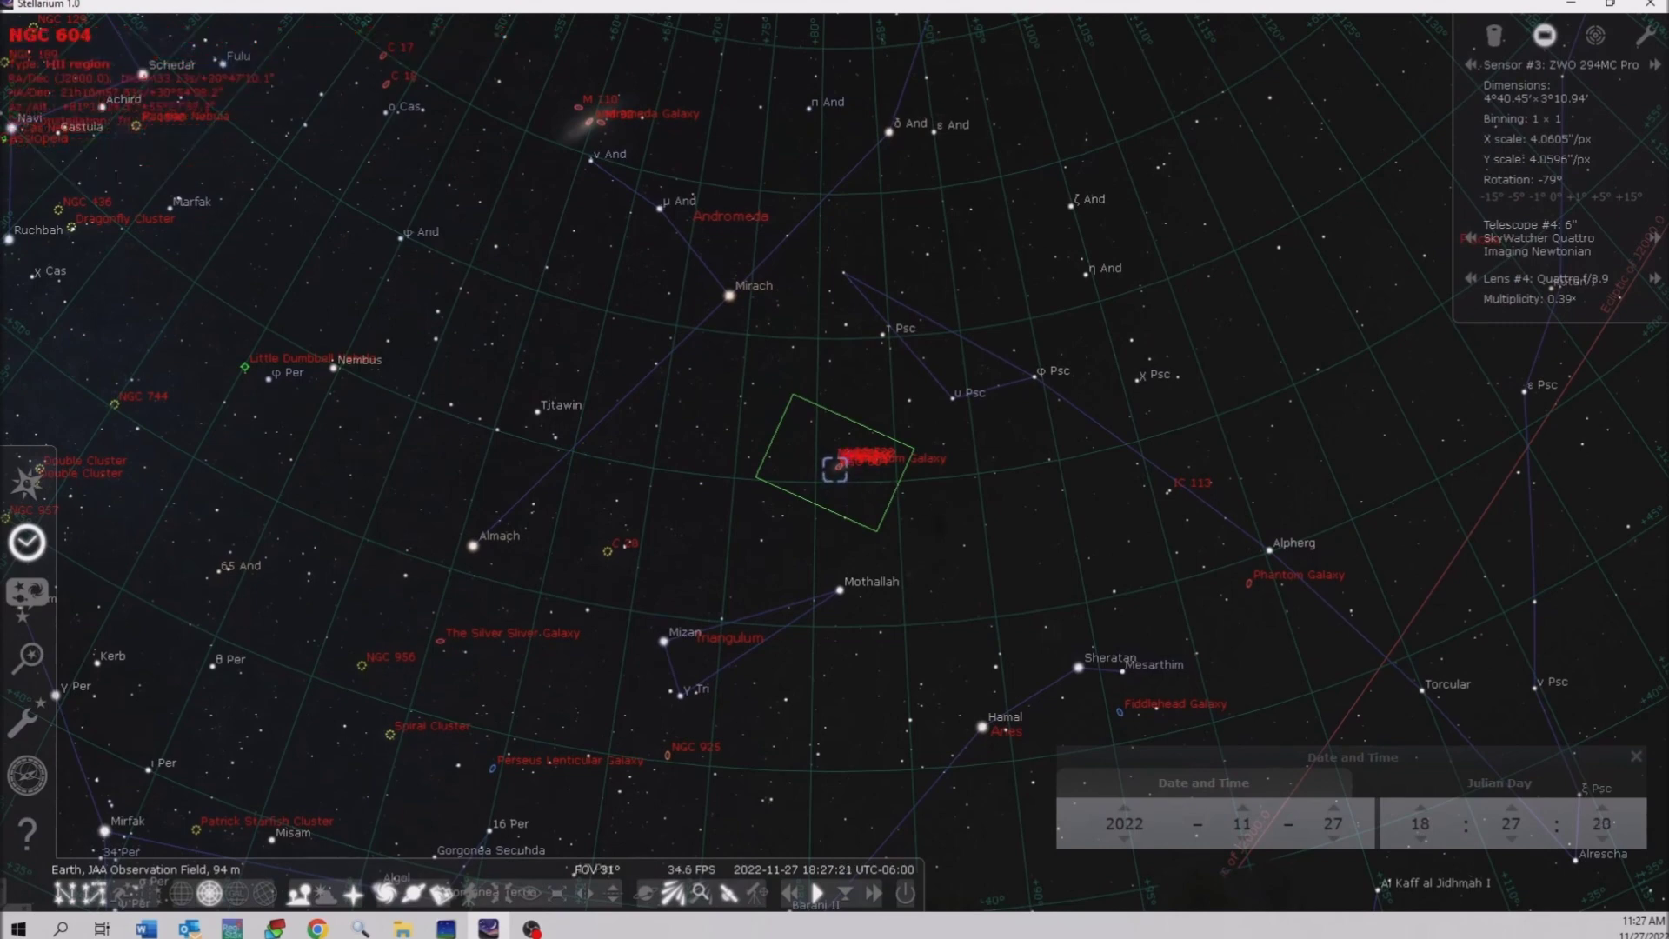
Step: Zoom in on NGC 604 to examine how the galaxy fits the sensor frame, and widen the view back to 31°
key("slash")
scroll(1380, 145, "down", 5)
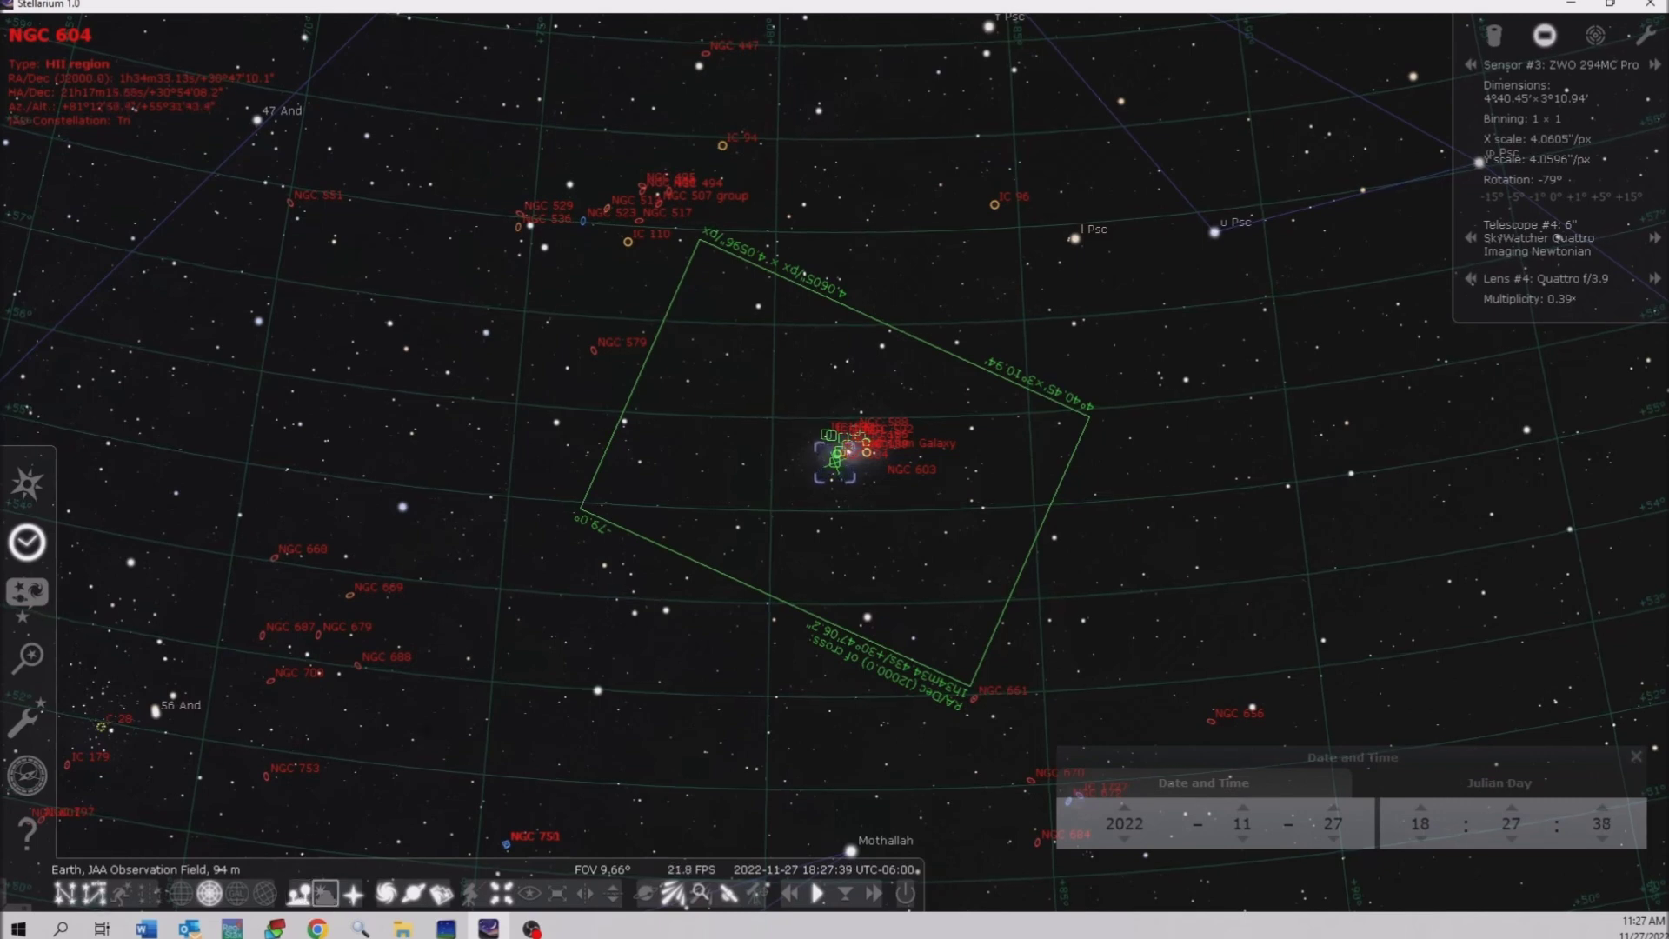
scroll(834, 463, "down", 3)
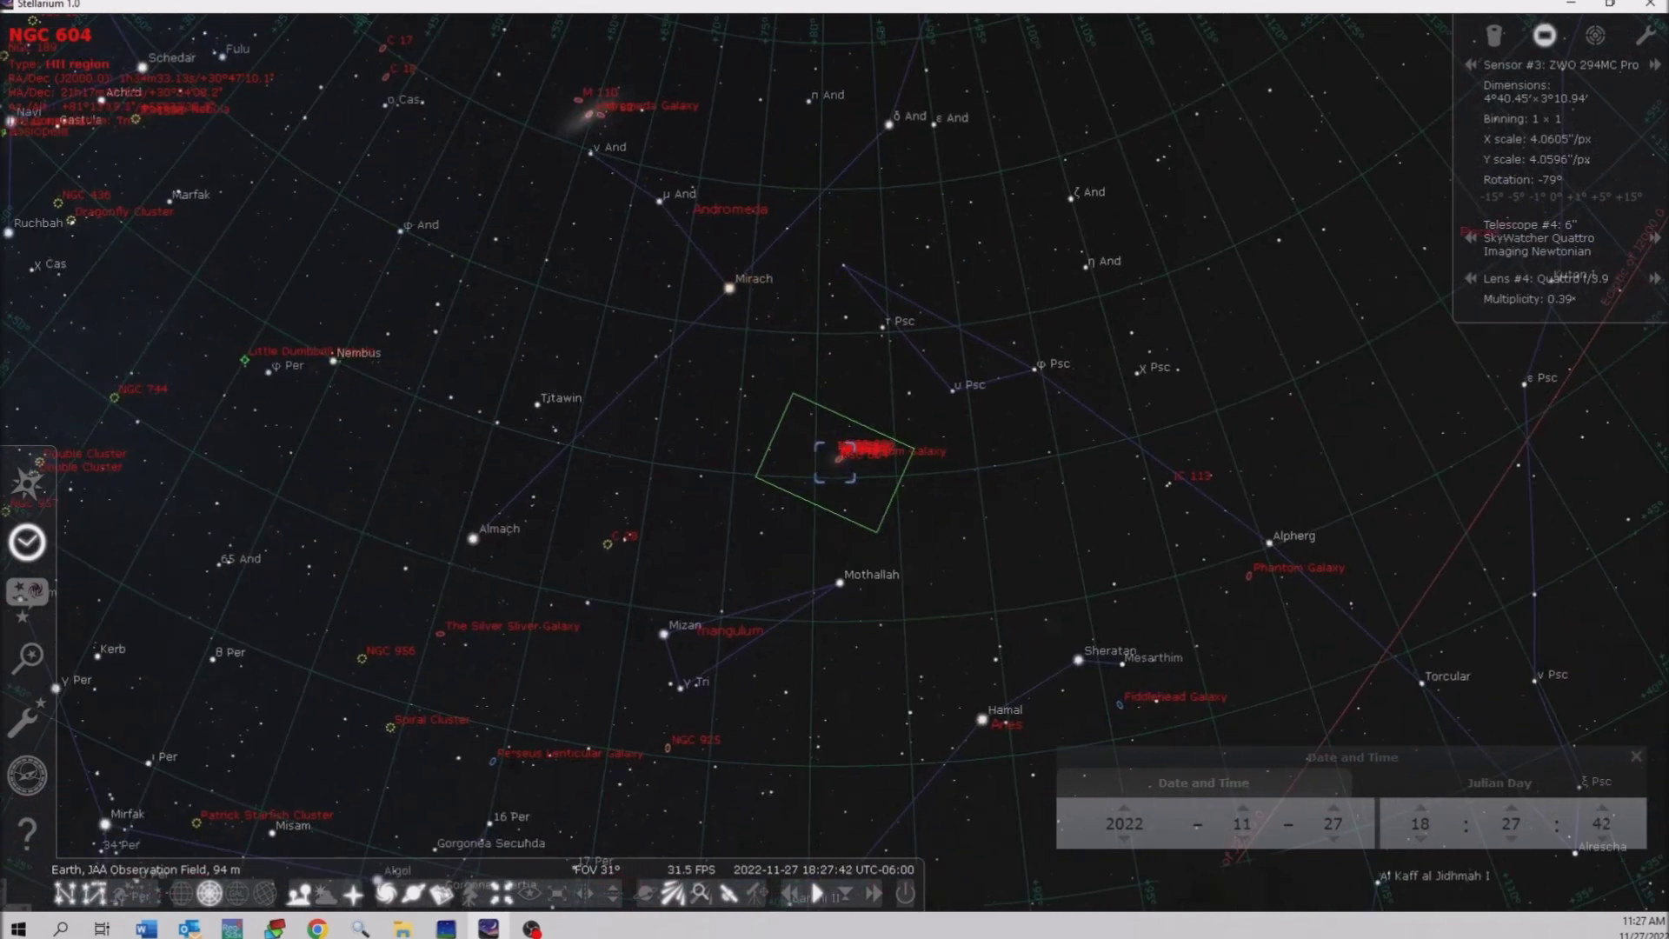
Step: Toggle the atmosphere display for the sky around the Triangulum Galaxy
left_click(326, 898)
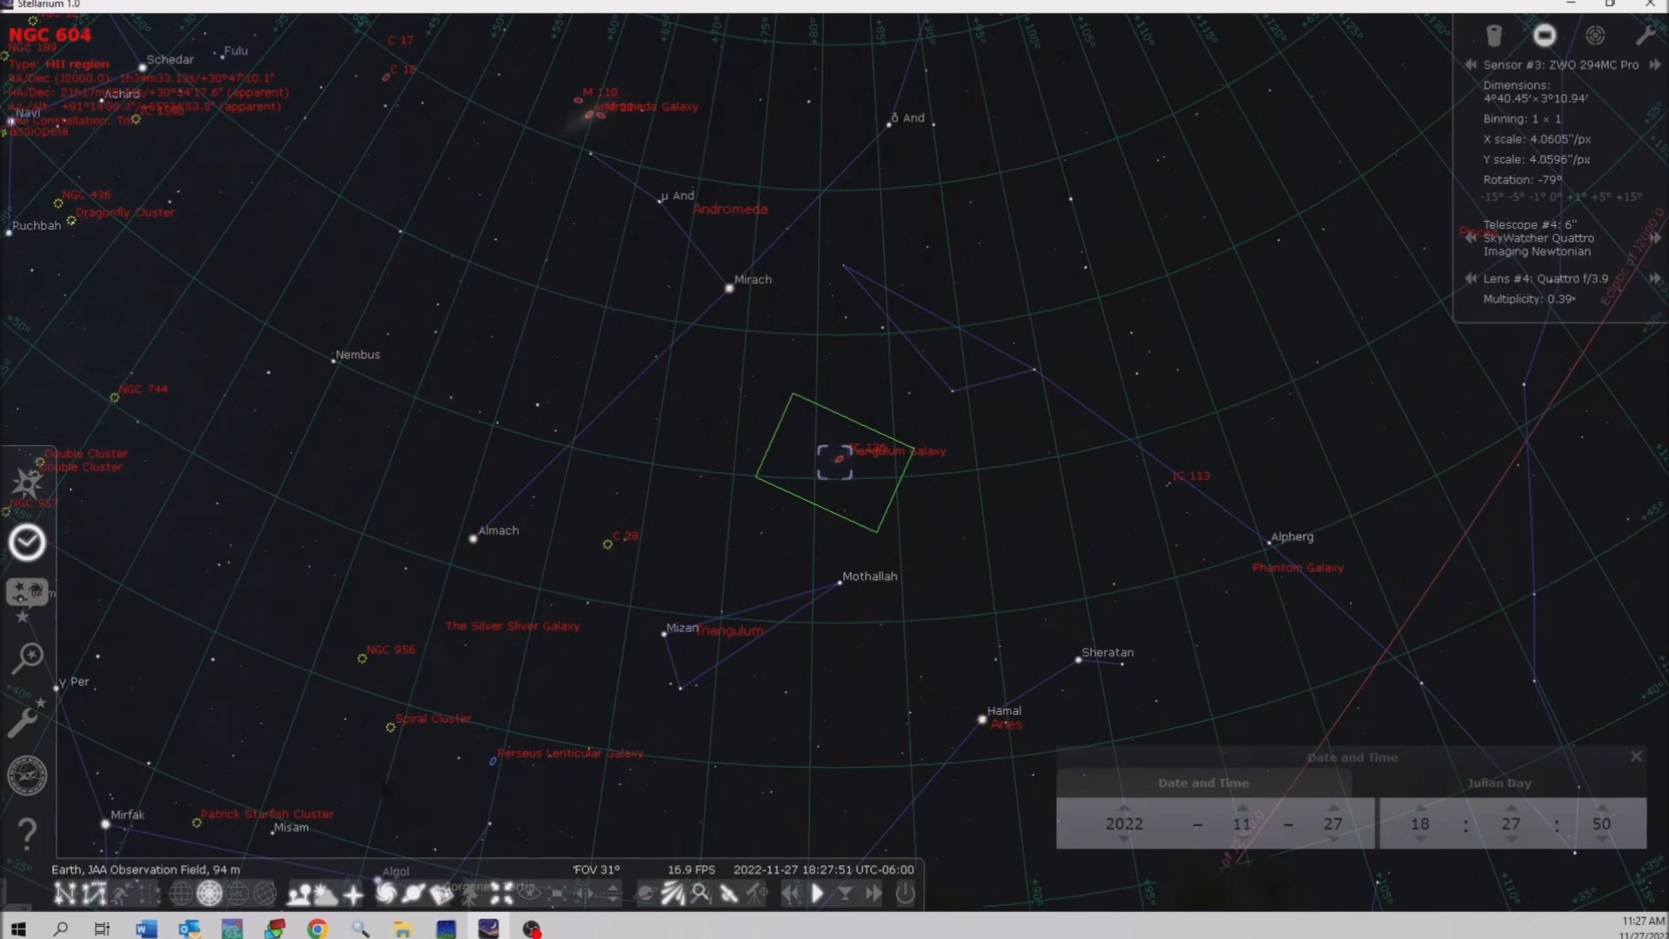
left_click(329, 894)
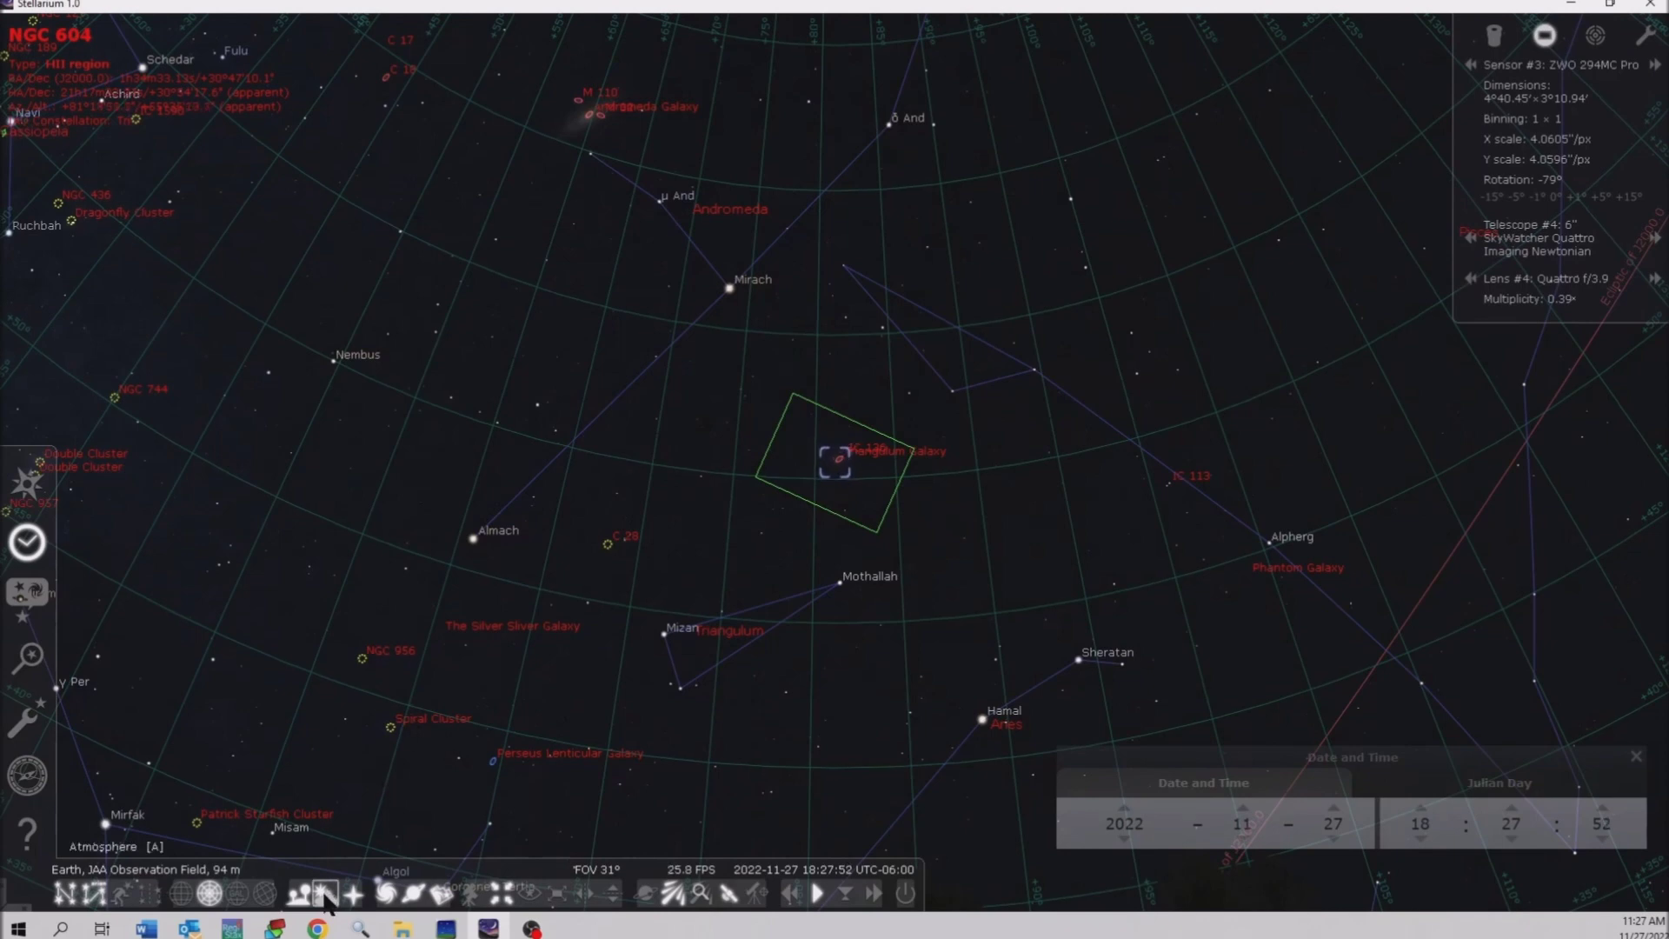